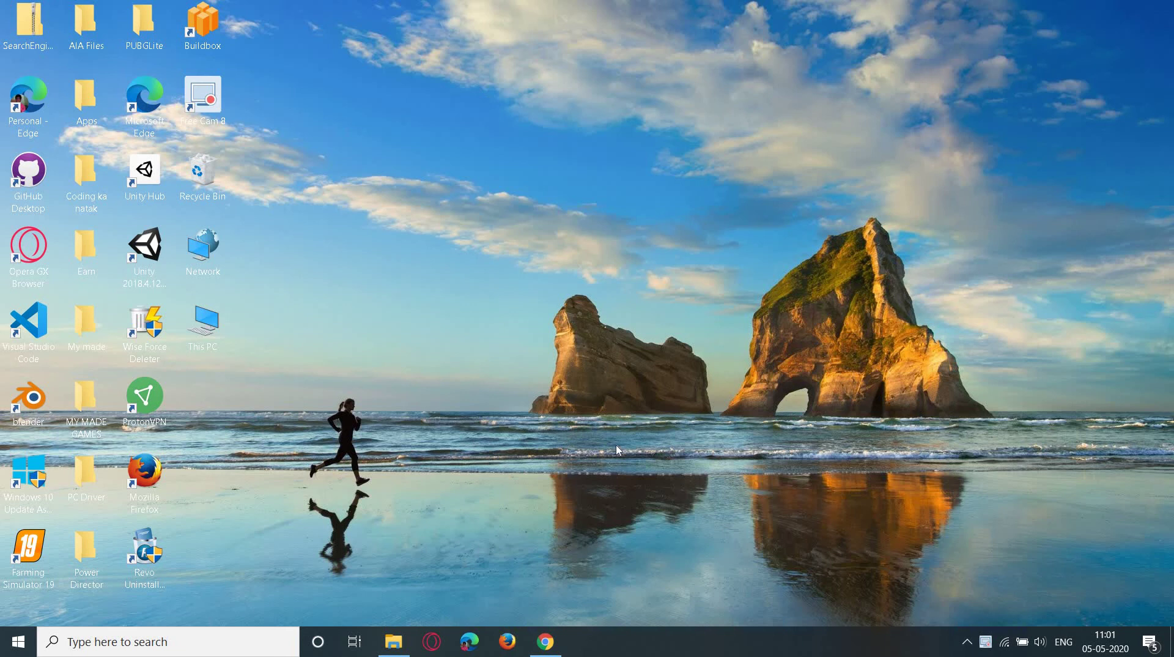
# - Bring Chrome forward, open a new tab, return to GitHub and check the account menu
pyautogui.click(543, 643)
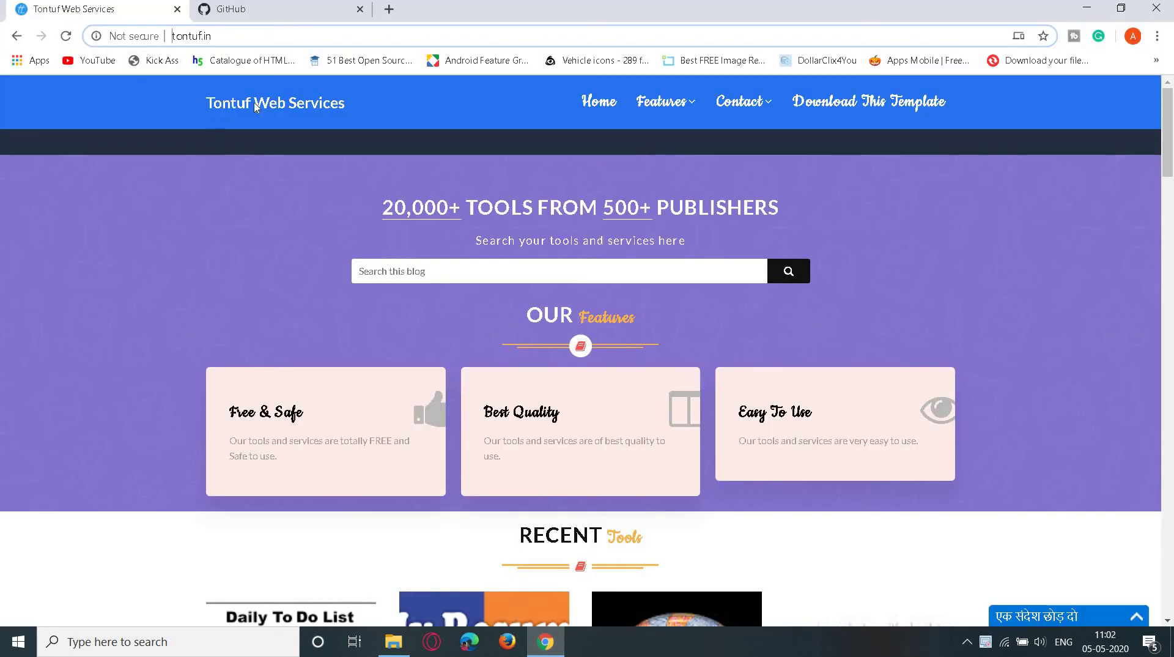
pyautogui.scroll(-1, 269, 135)
pyautogui.scroll(1, 319, 168)
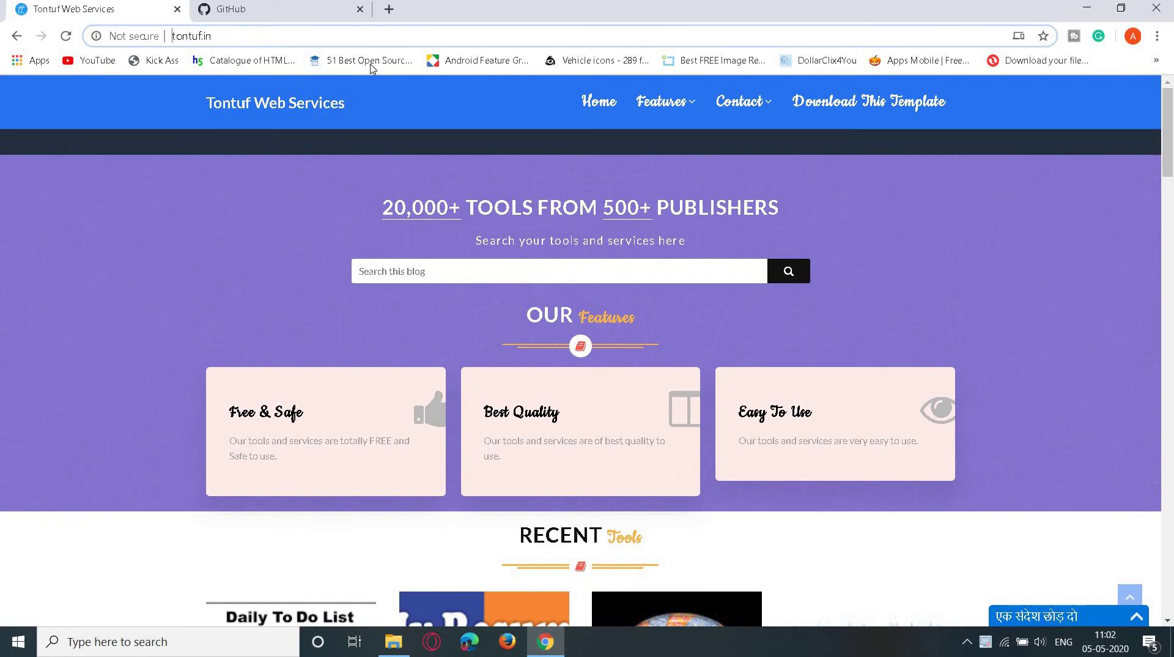
pyautogui.click(389, 9)
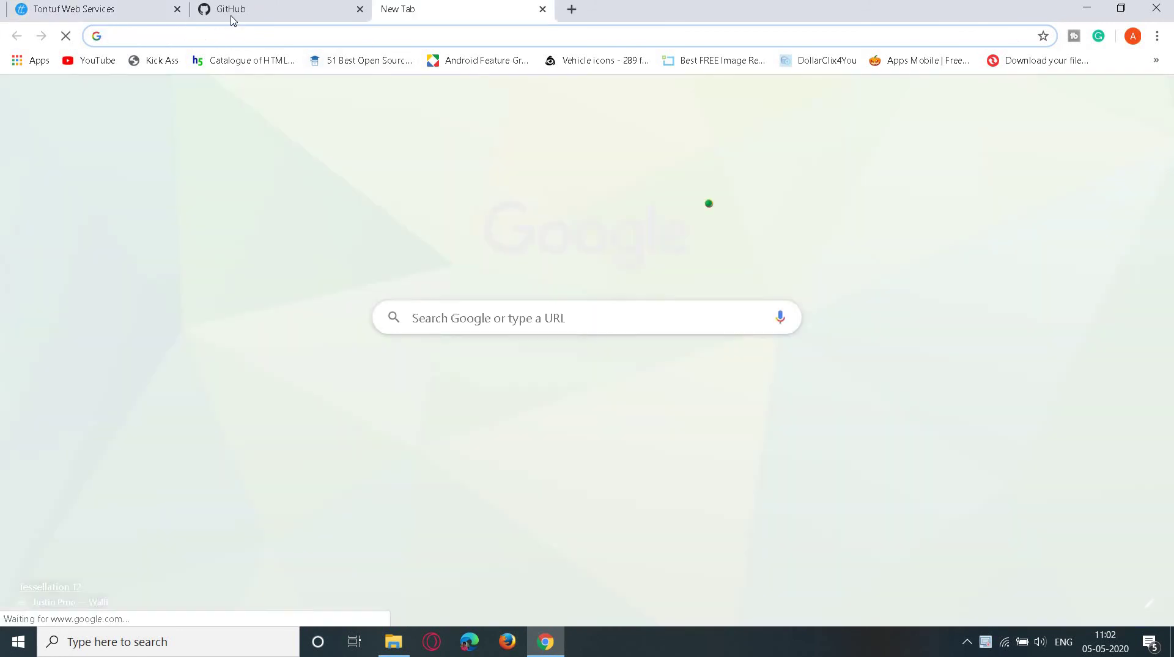
pyautogui.hotkey('ctrl', 'shift', 'Tab')
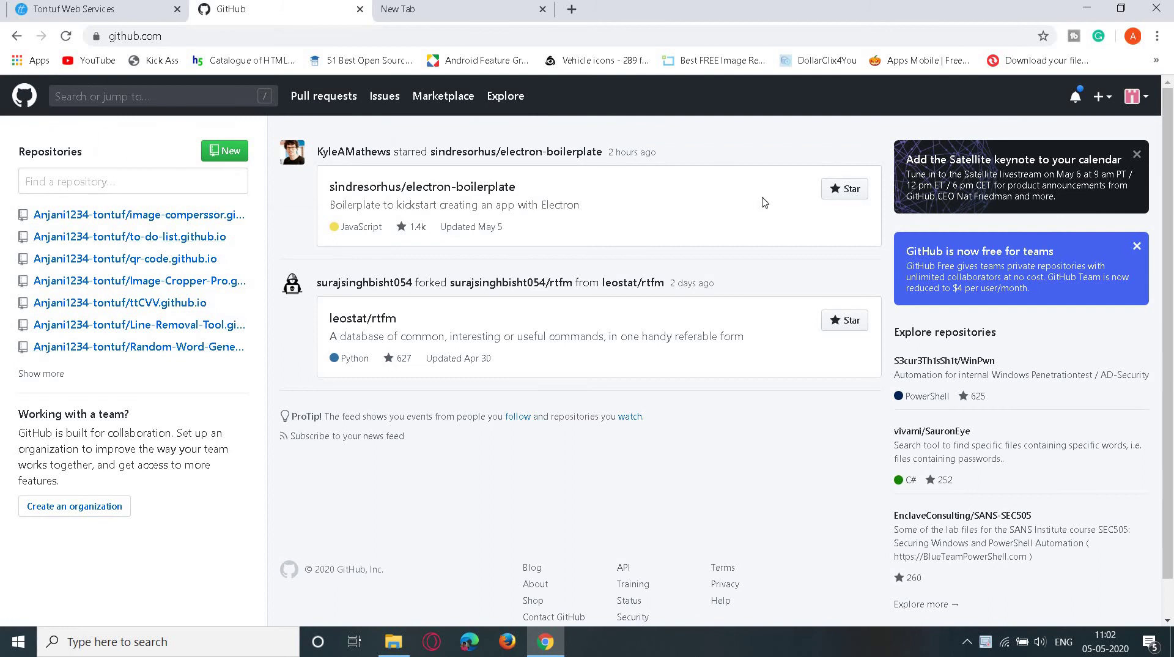
pyautogui.click(1137, 99)
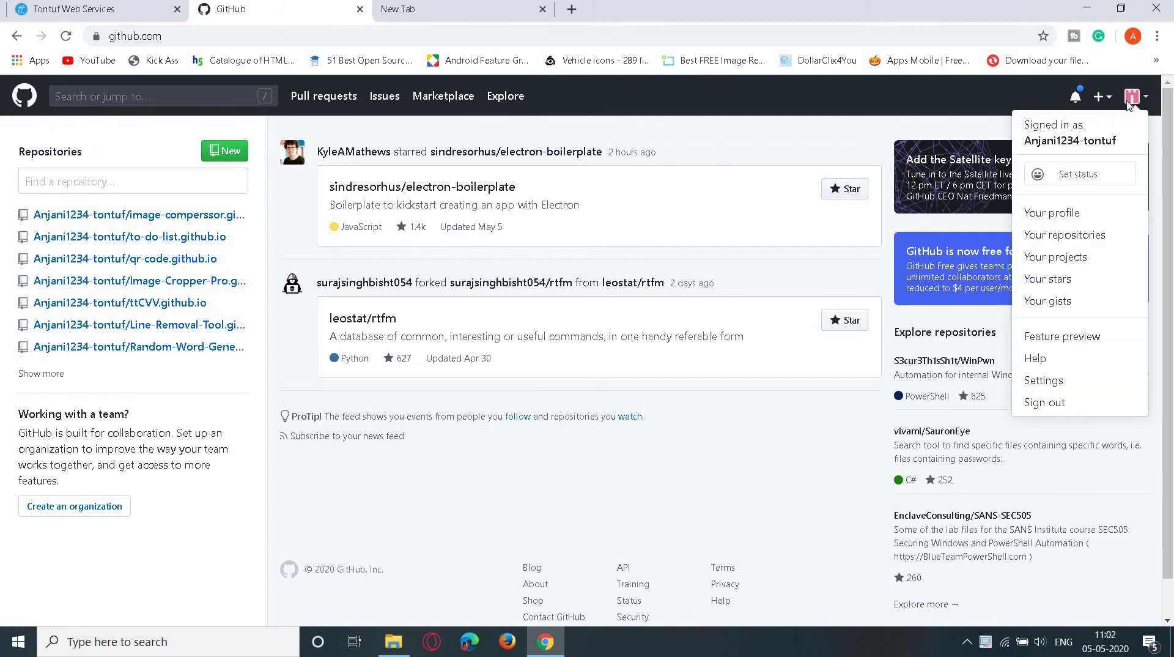
pyautogui.click(1134, 98)
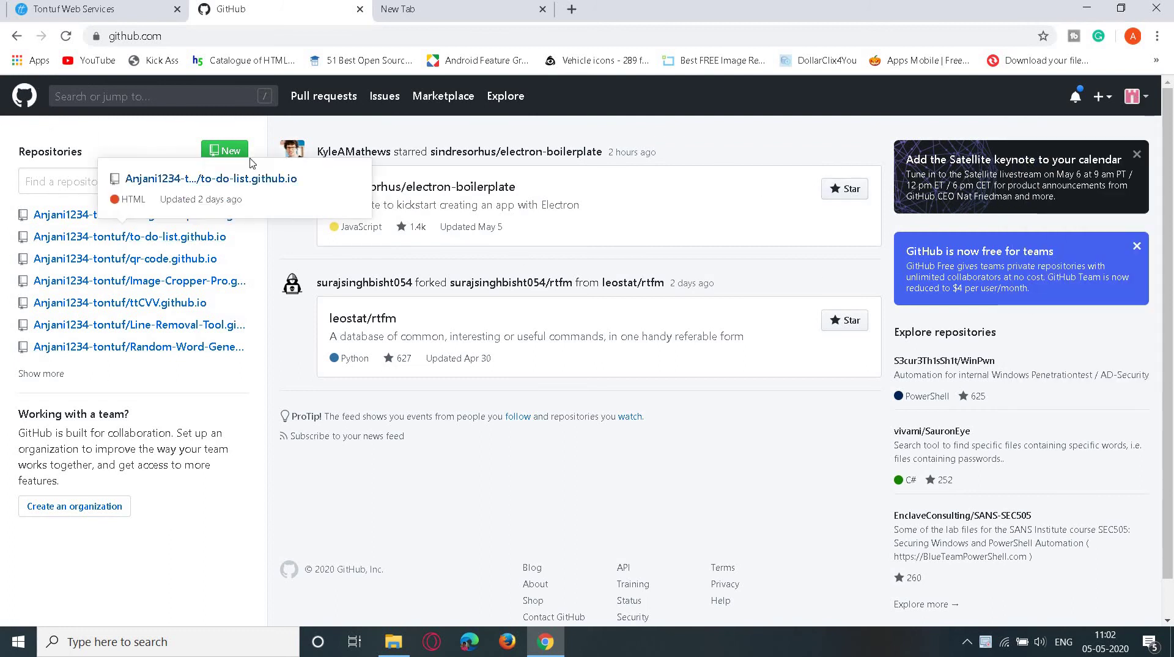
# - Expand the dashboard's repository list to reveal greatcore, gitcourse and HTML-Word-Counter
pyautogui.scroll(-1, 133, 177)
pyautogui.scroll(1, 133, 177)
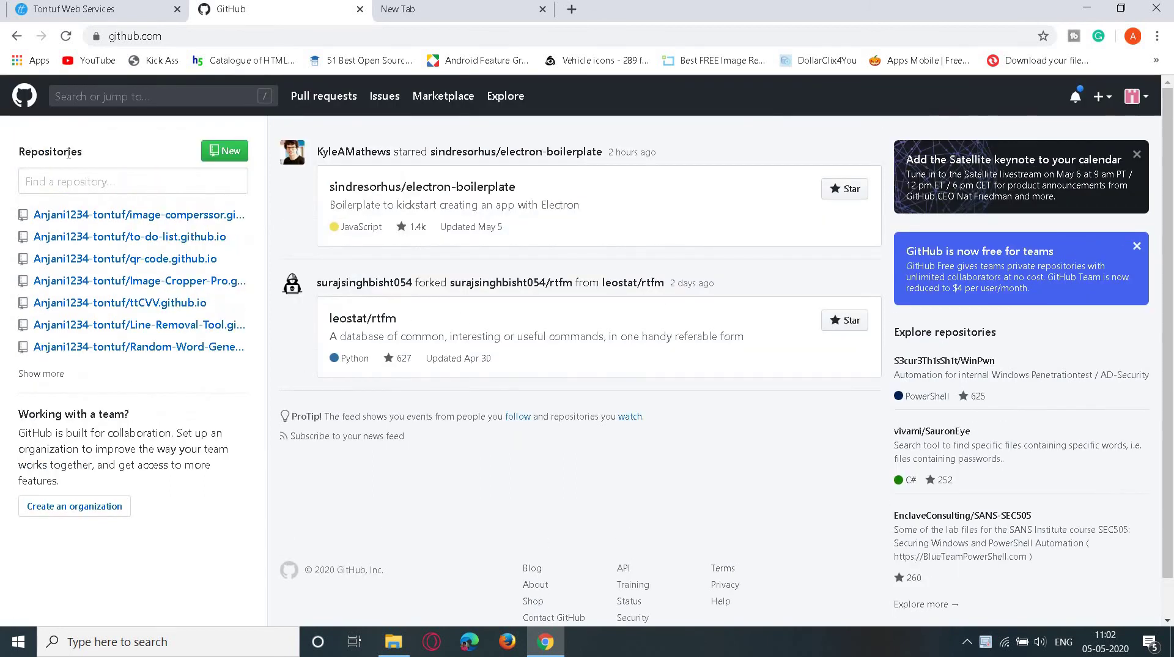
pyautogui.moveTo(67, 151); pyautogui.dragTo(25, 151)
pyautogui.click(60, 183)
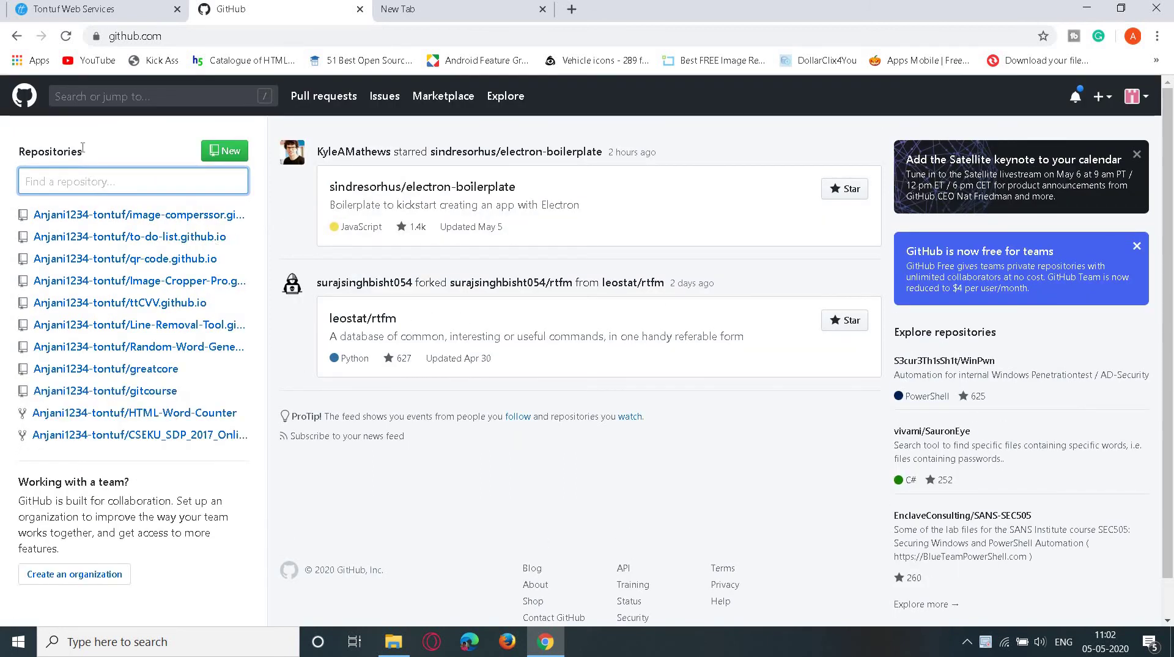
pyautogui.doubleClick(37, 153)
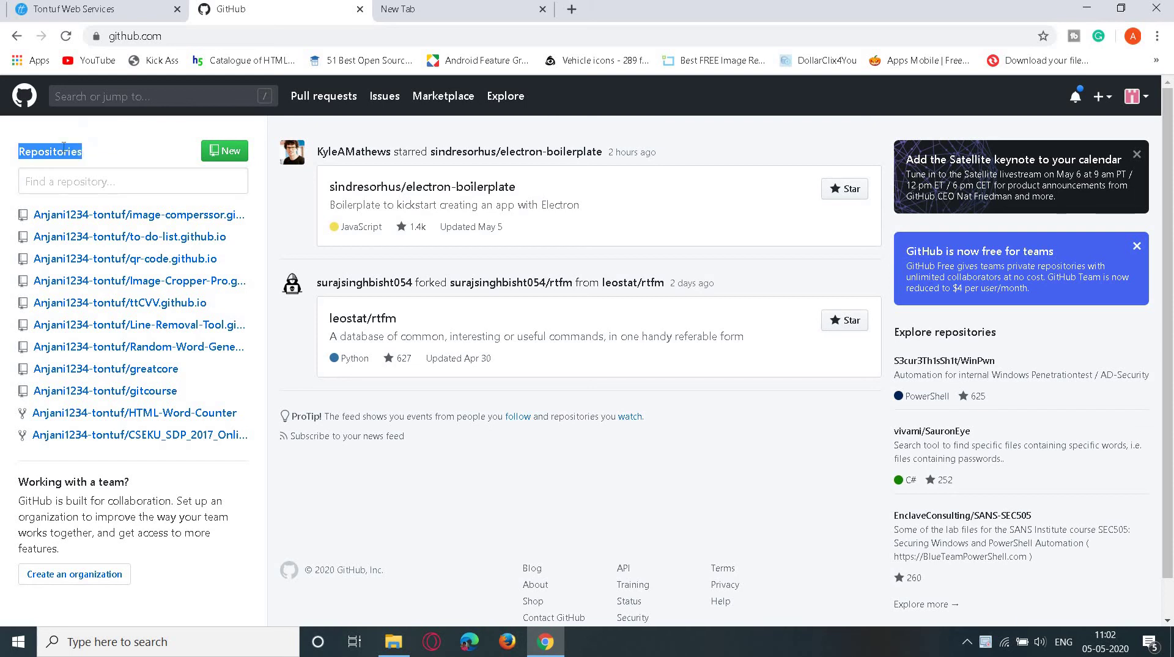
pyautogui.click(180, 162)
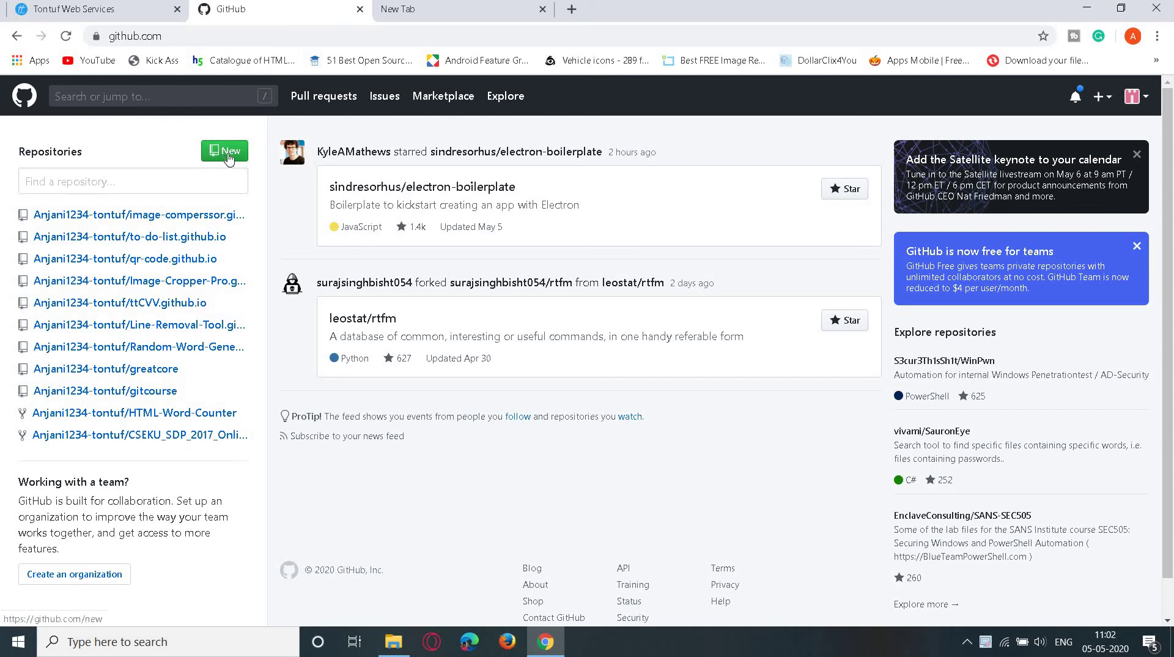
# - Open the Create a new repository form, plus the Explore page in a separate tab
pyautogui.click(229, 159)
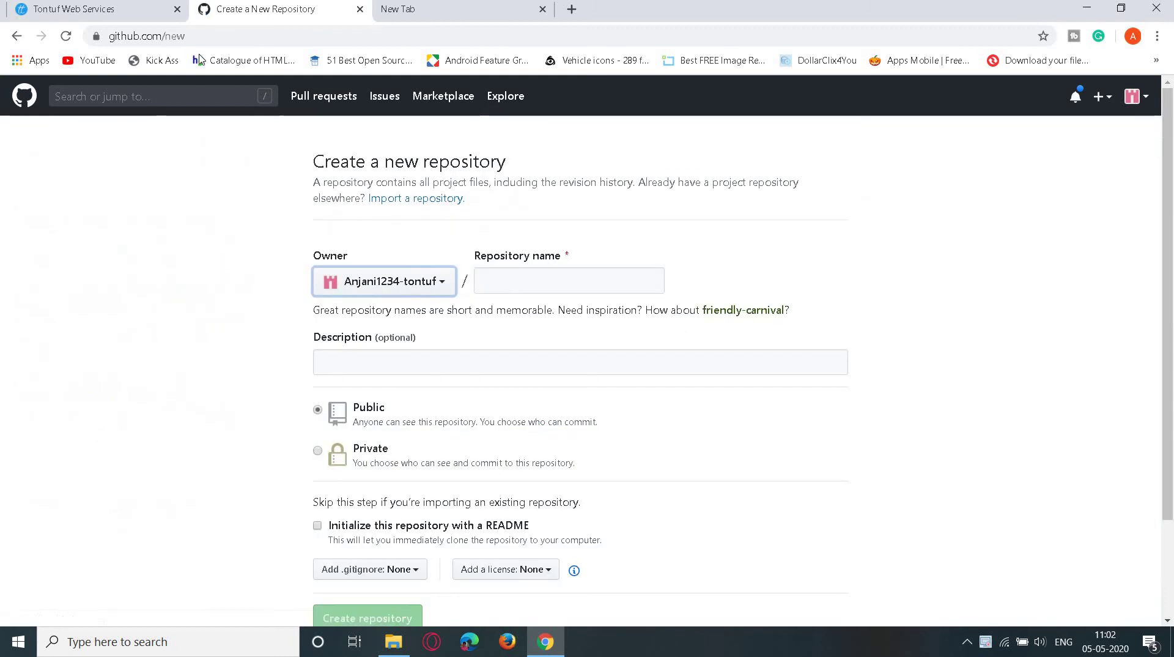
pyautogui.moveTo(453, 164); pyautogui.dragTo(339, 163)
pyautogui.click(340, 162)
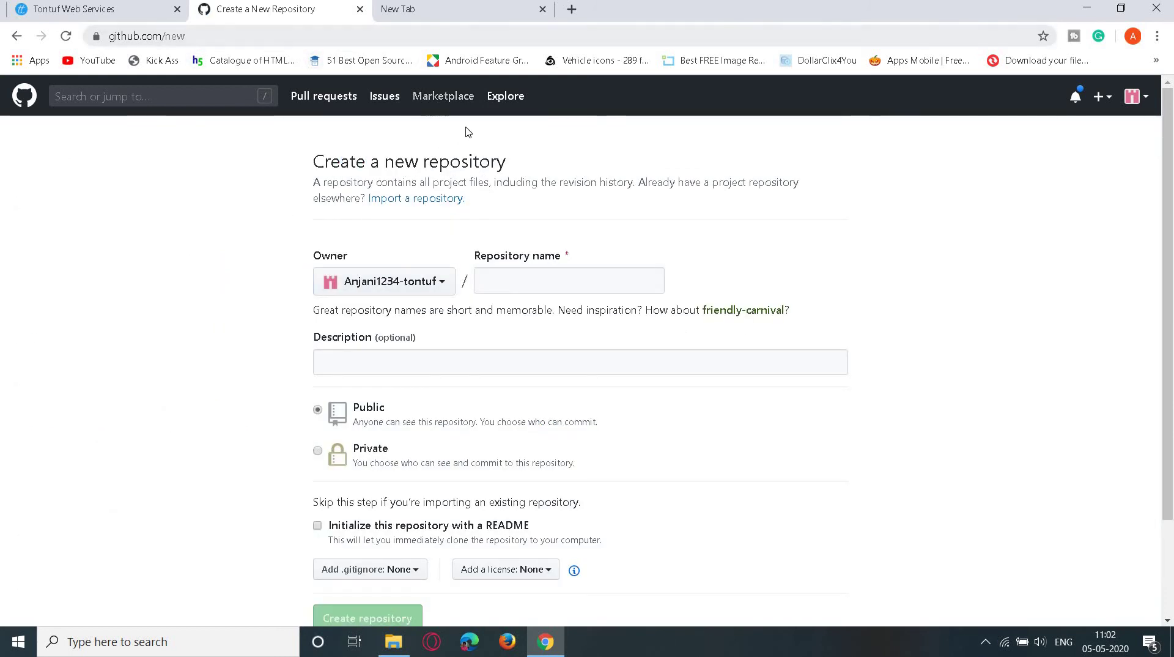
pyautogui.rightClick(502, 101)
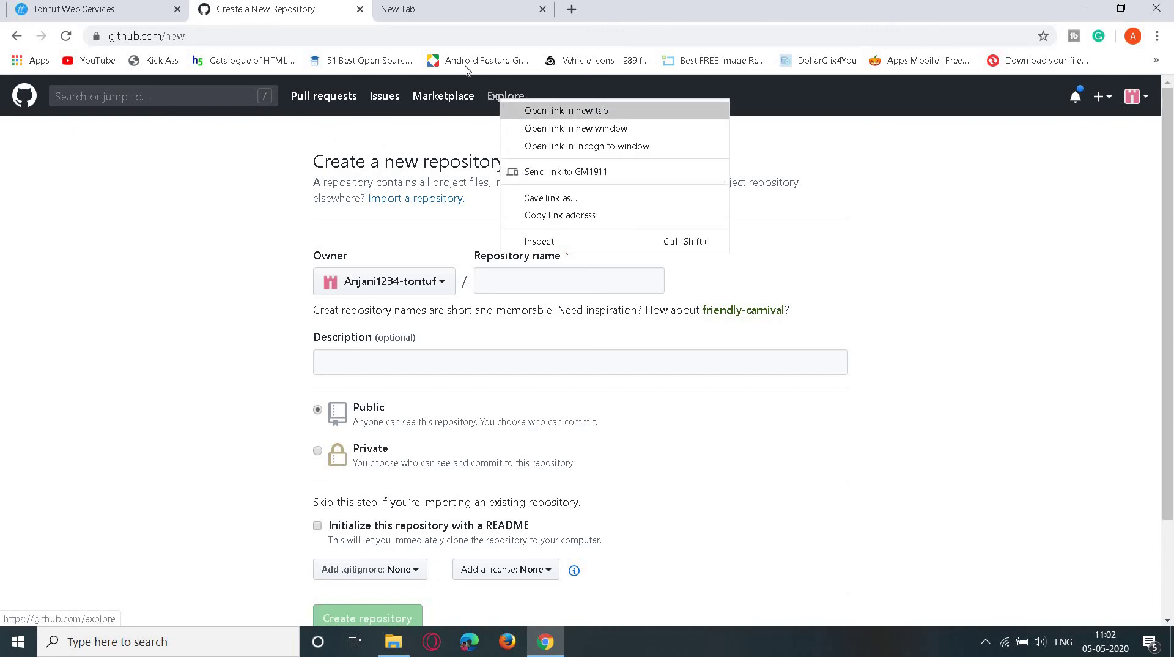
pyautogui.click(530, 110)
# - From the Explore page, open the nodeca/pica repository in its own tab
pyautogui.click(456, 19)
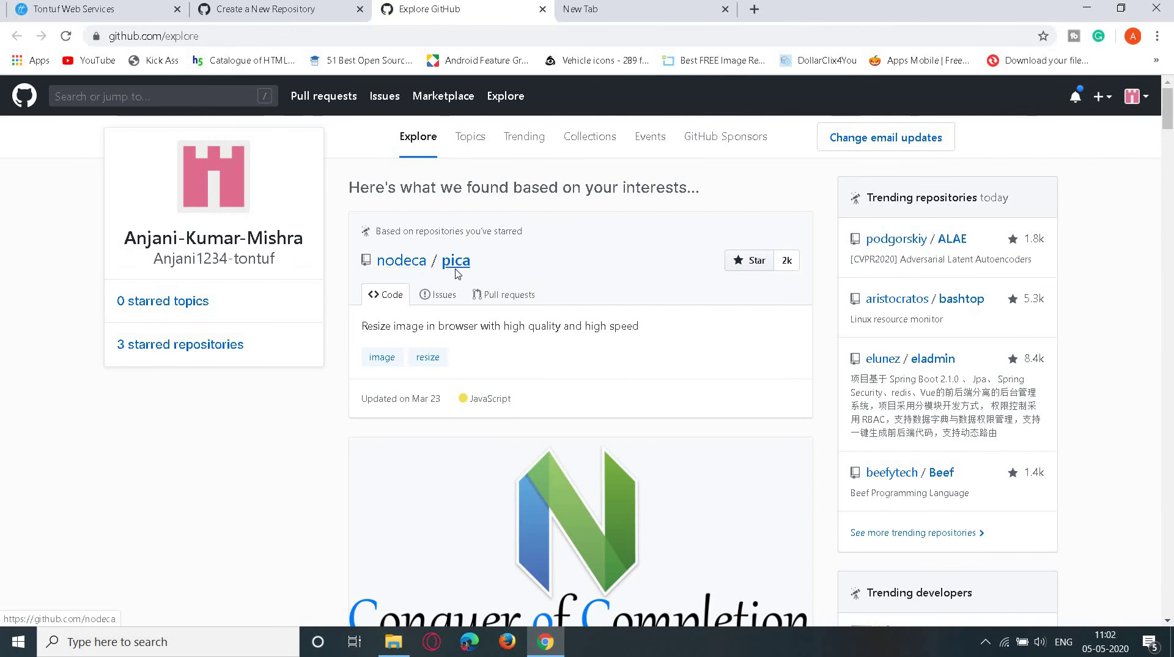
pyautogui.rightClick(455, 269)
pyautogui.click(489, 277)
pyautogui.click(618, 9)
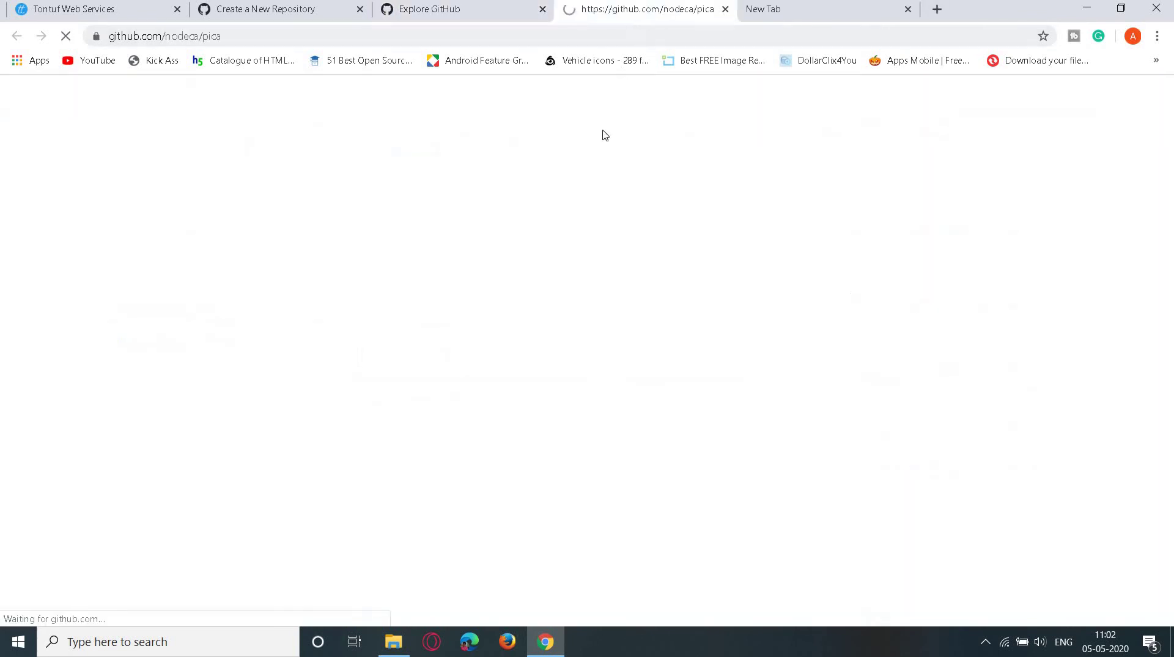
# - Look through pica's file list and README, then go back to the Explore tab
pyautogui.scroll(-4, 252, 317)
pyautogui.scroll(-6, 252, 317)
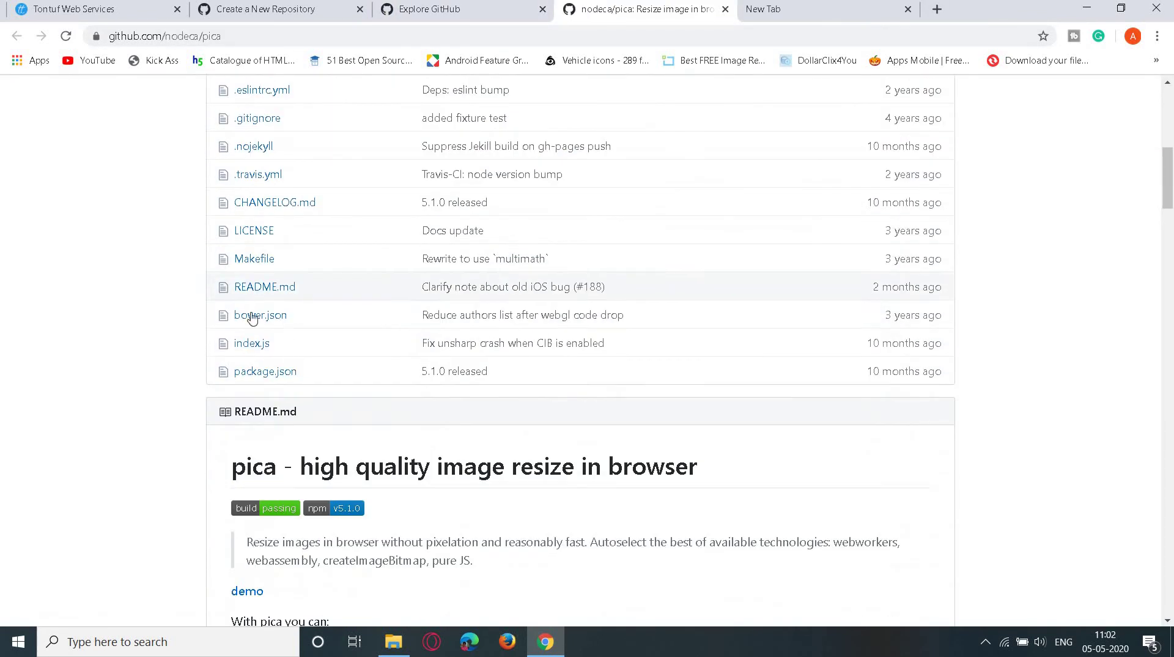
pyautogui.scroll(3, 285, 347)
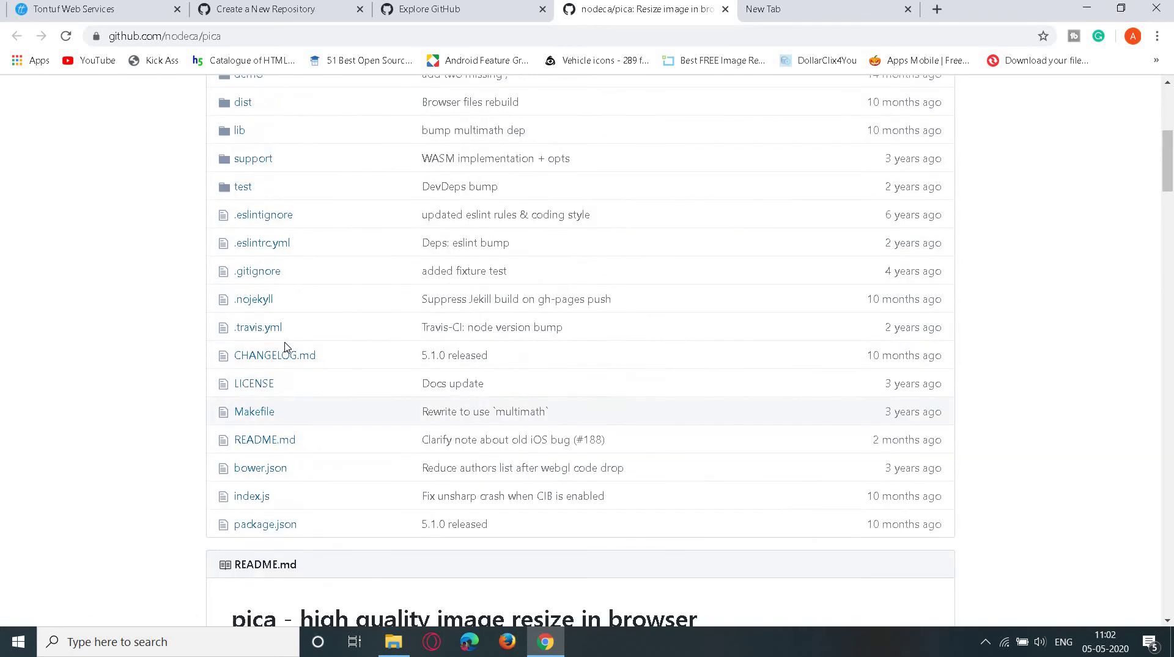
pyautogui.scroll(1, 286, 347)
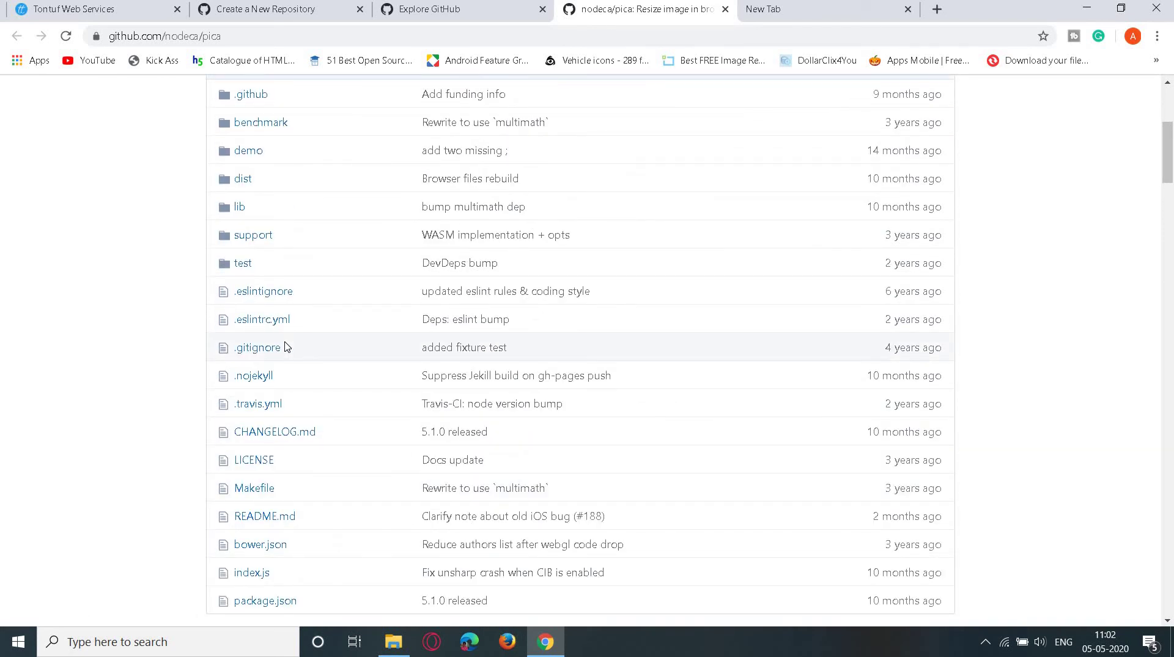
pyautogui.scroll(-1, 655, 416)
pyautogui.scroll(1, 365, 304)
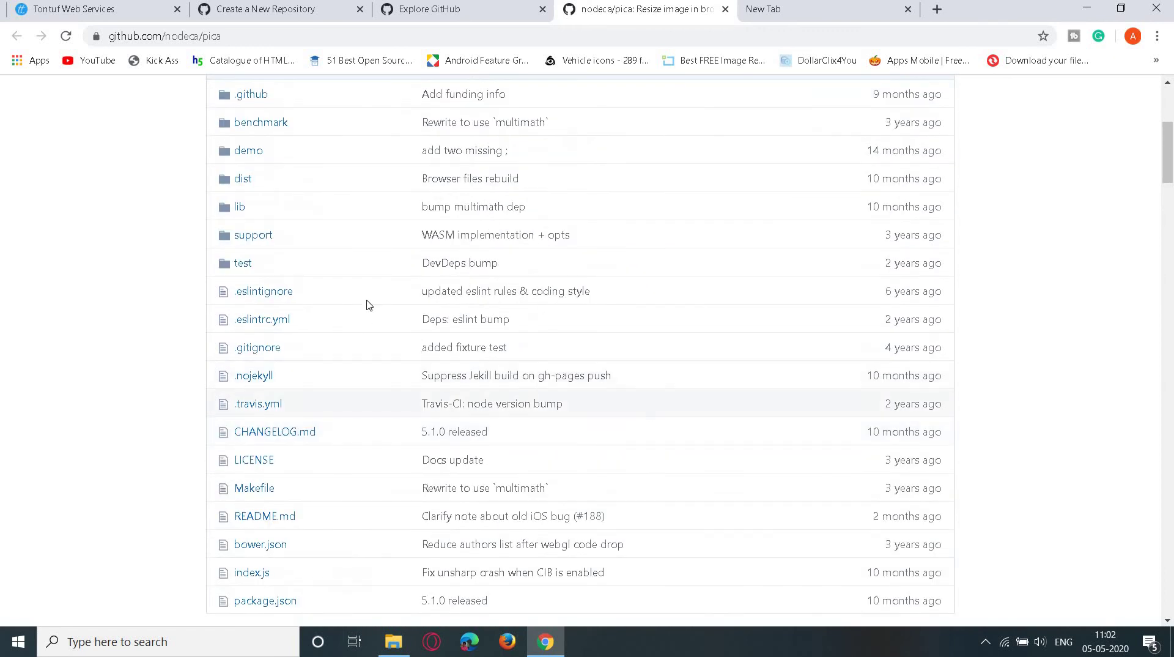
pyautogui.scroll(2, 344, 233)
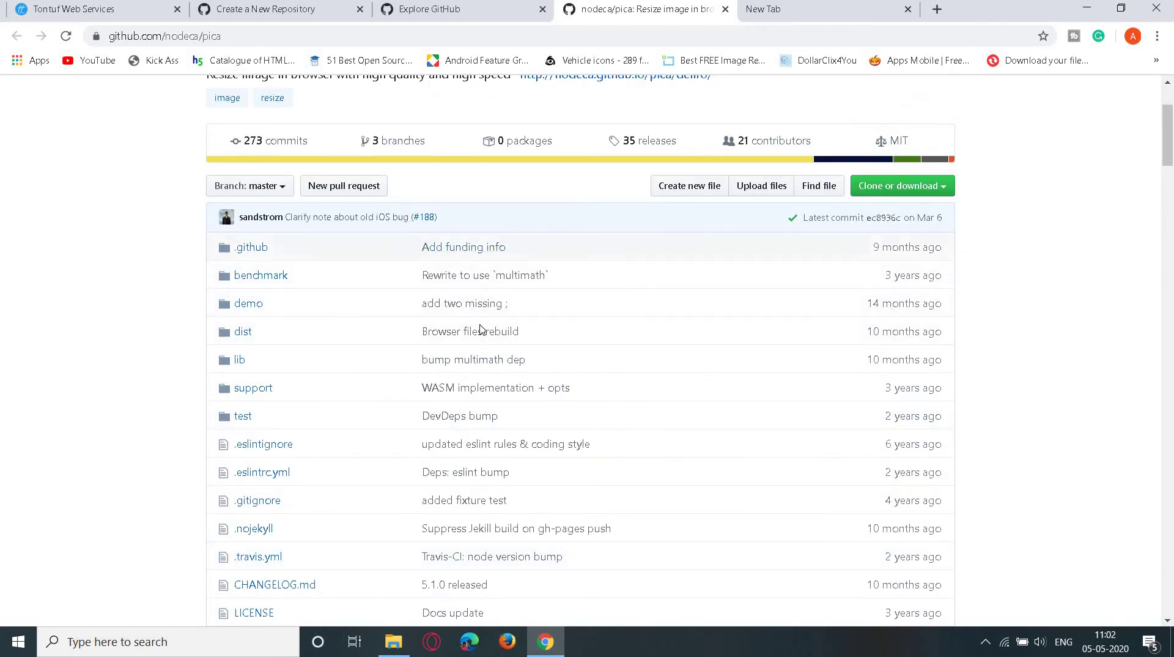
pyautogui.scroll(-2, 607, 427)
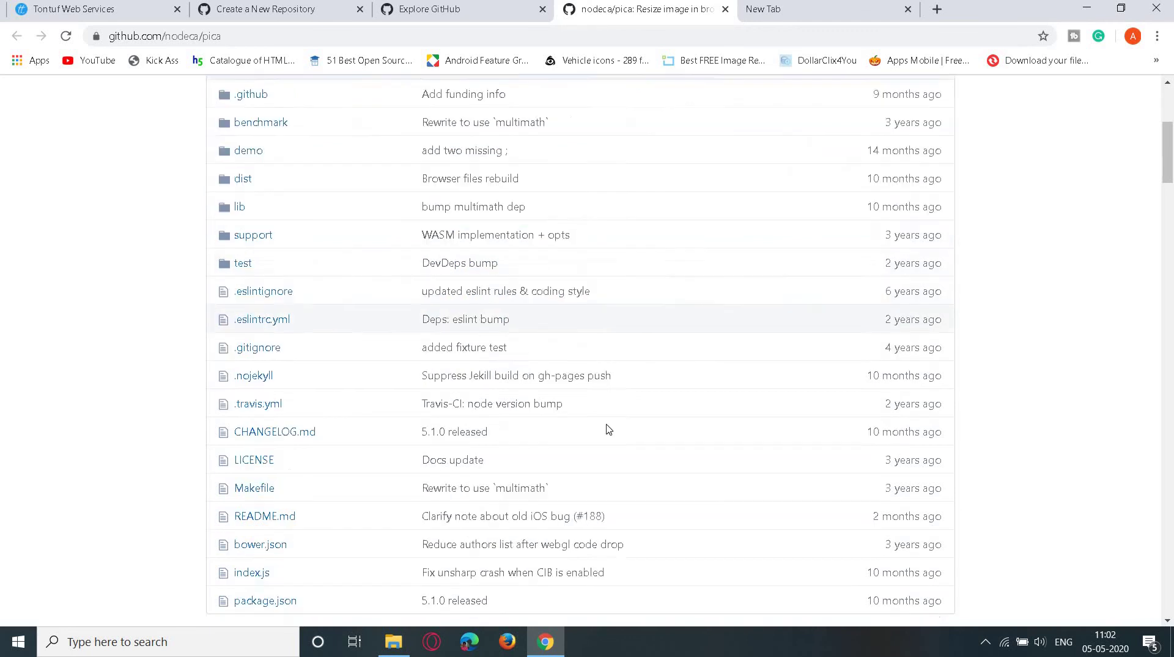
pyautogui.scroll(-4, 342, 363)
pyautogui.scroll(1, 367, 370)
pyautogui.scroll(2, 511, 281)
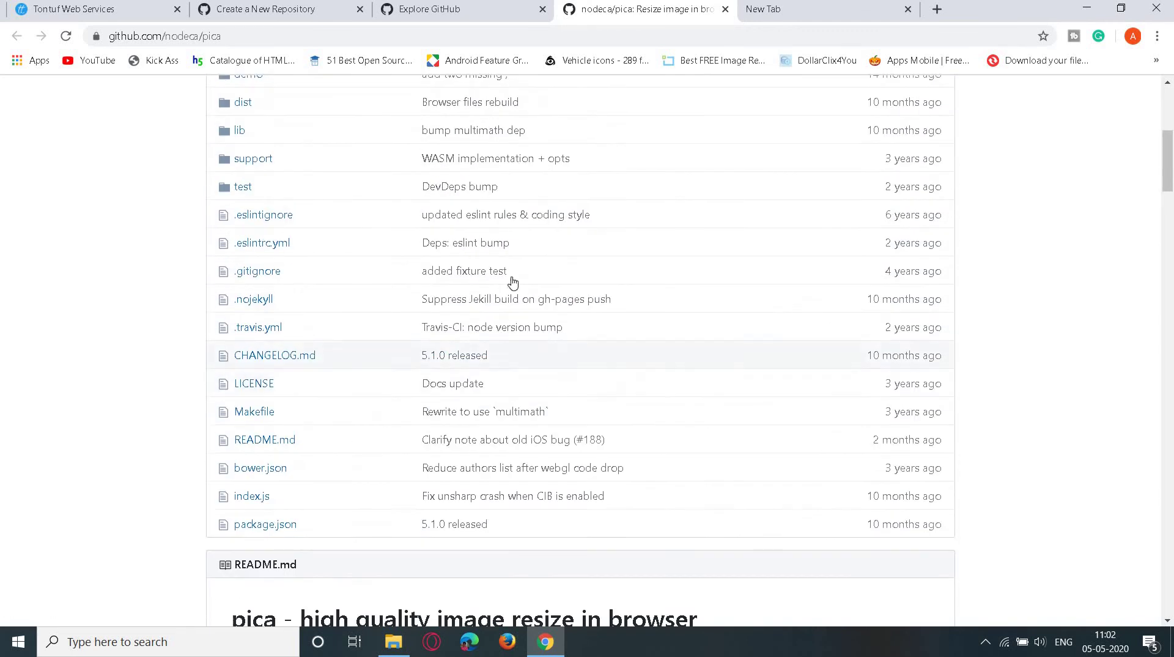
pyautogui.scroll(3, 455, 269)
pyautogui.scroll(2, 603, 267)
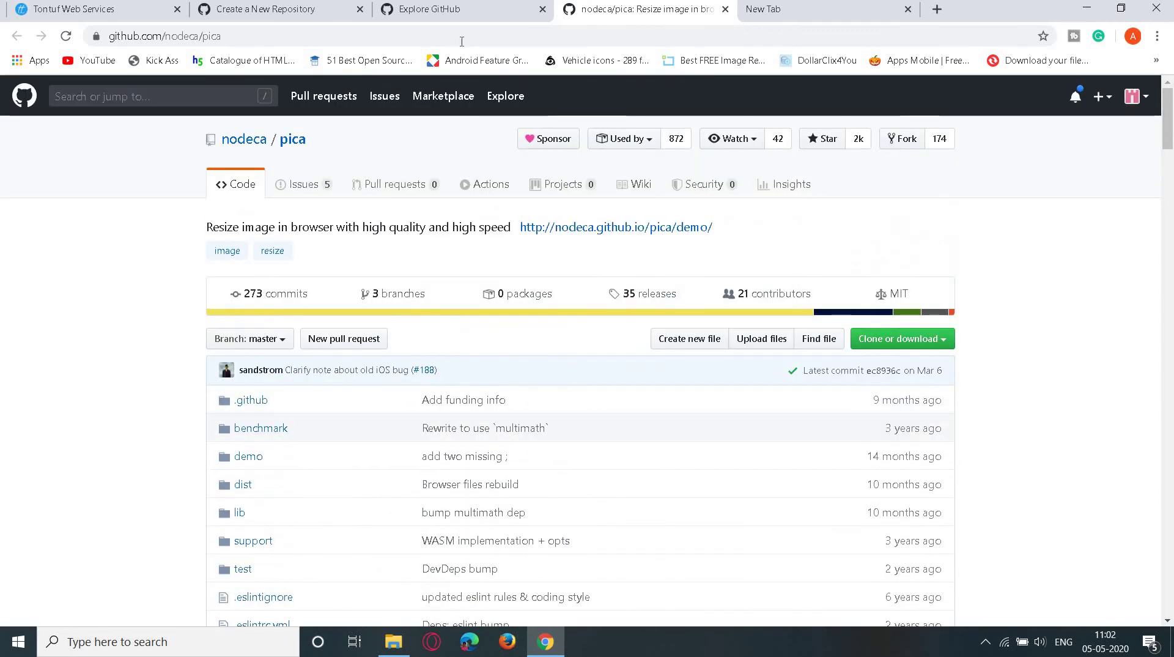
pyautogui.click(464, 12)
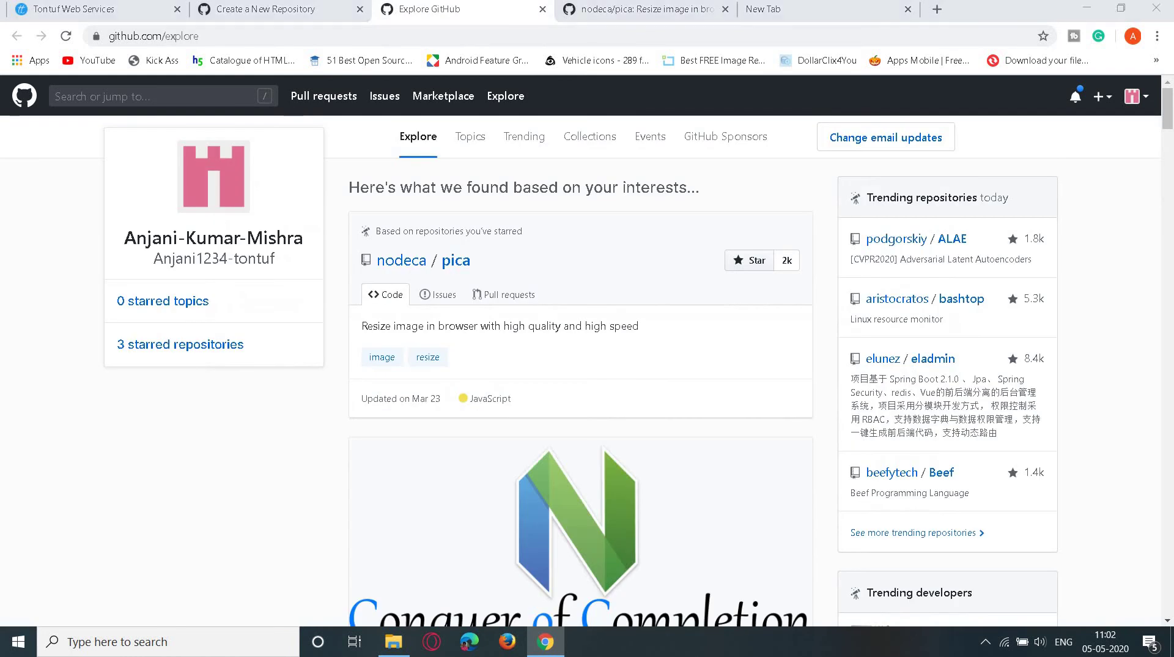
# - Return to the new-repository form and leave the repository owner unchanged
pyautogui.click(263, 11)
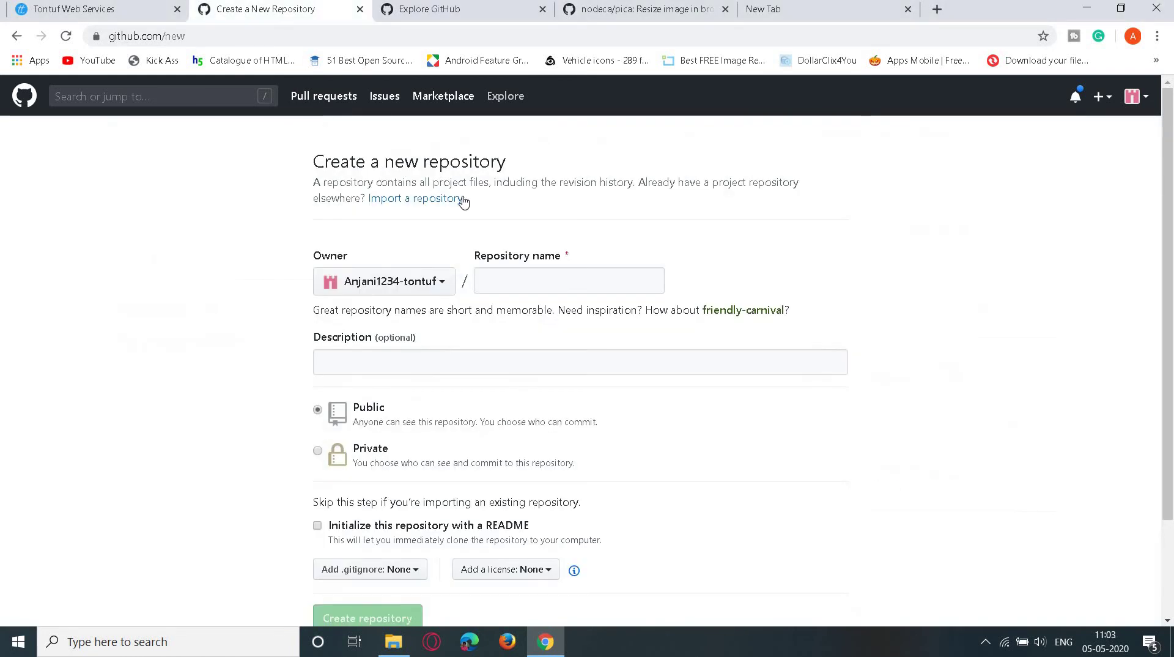
pyautogui.moveTo(469, 161)
pyautogui.mouseDown()
pyautogui.moveTo(394, 160)
pyautogui.moveTo(434, 162)
pyautogui.mouseUp()
pyautogui.click(394, 158)
pyautogui.click(426, 203)
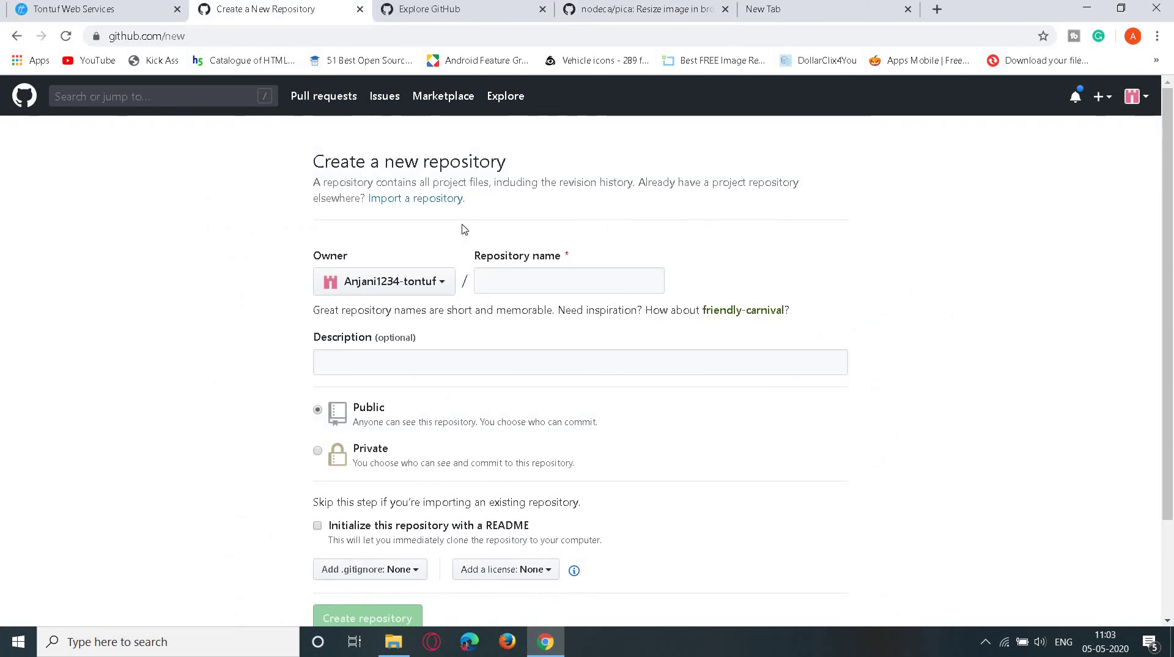
pyautogui.click(426, 296)
pyautogui.click(421, 301)
pyautogui.click(388, 289)
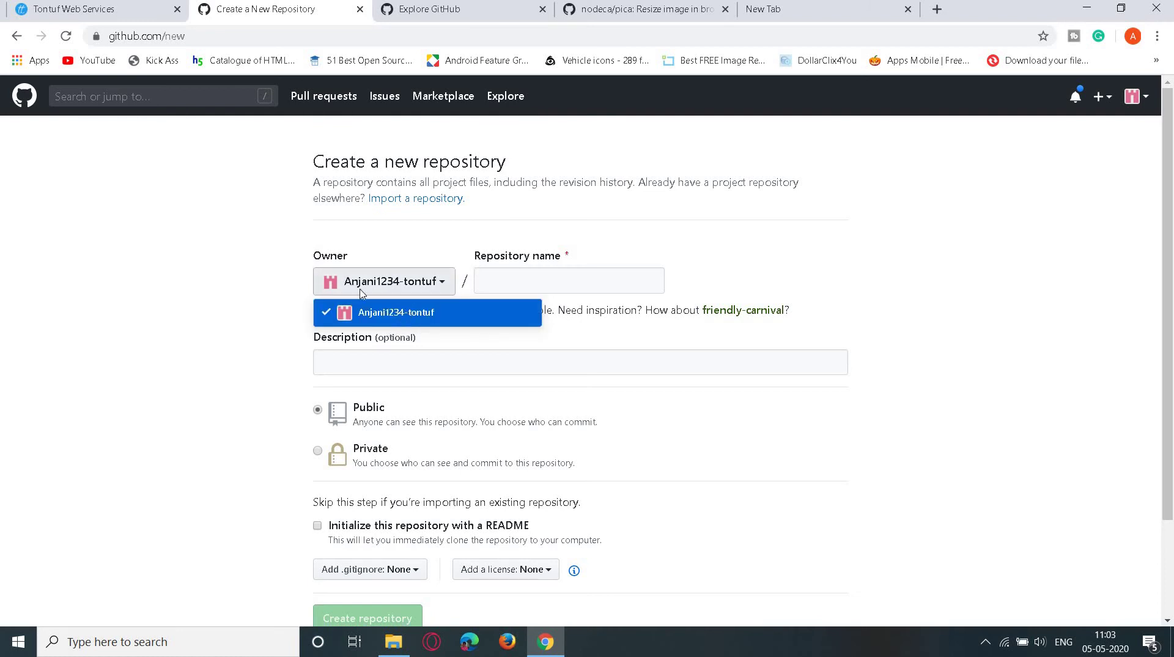
pyautogui.click(411, 286)
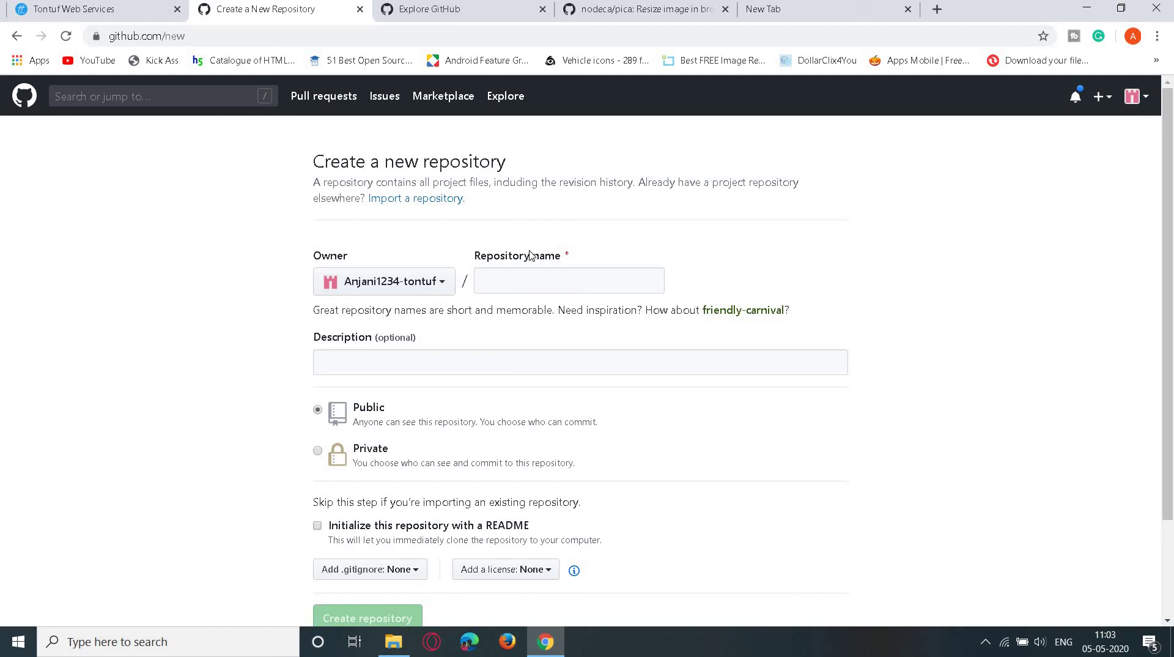
# - Check the four downloaded files (index, jsBarcode, LICENSE, README) before naming the repository
pyautogui.moveTo(529, 256); pyautogui.dragTo(524, 263)
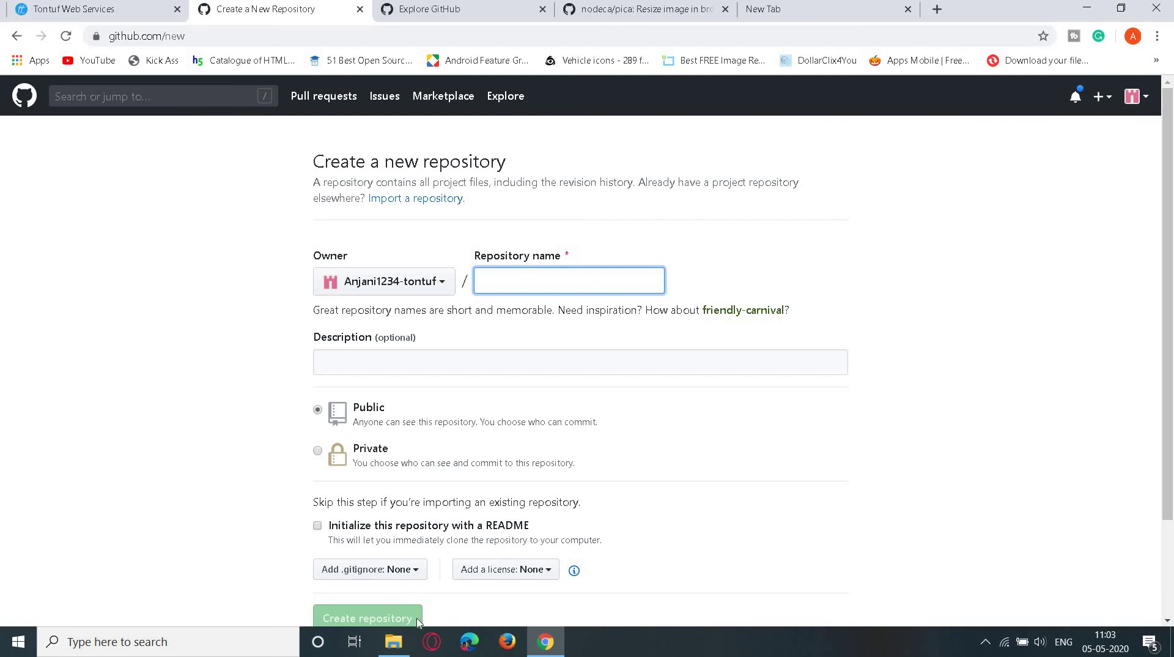
pyautogui.click(393, 641)
pyautogui.moveTo(287, 157); pyautogui.dragTo(283, 286)
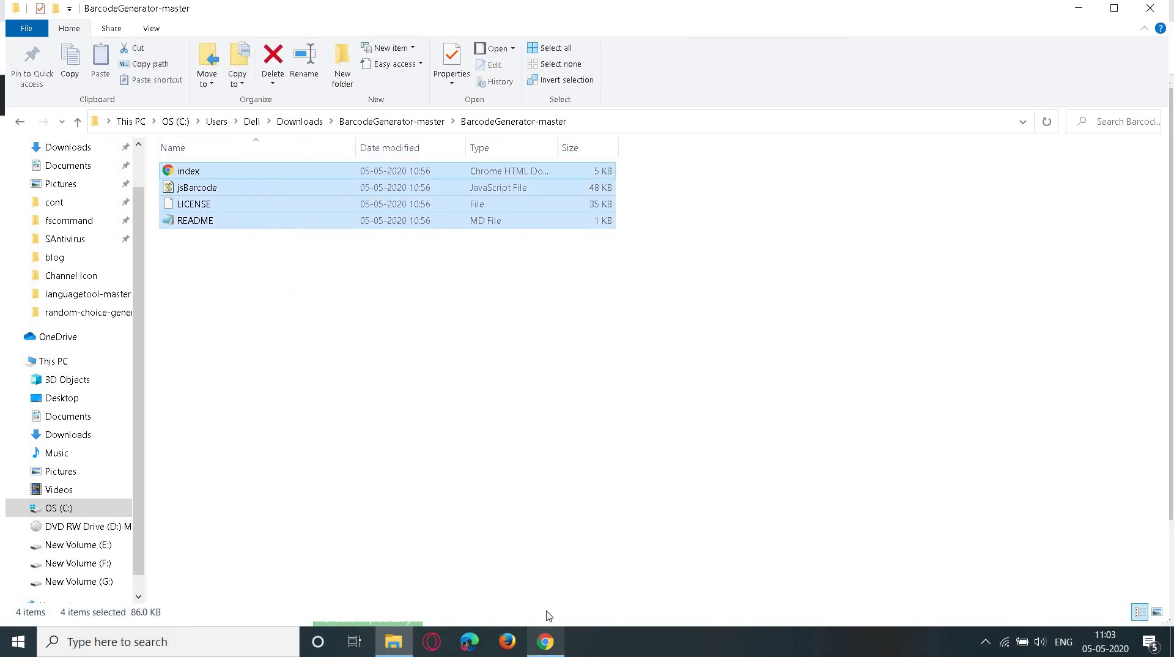
pyautogui.click(545, 641)
# - Name the repository Barcode-Generator and confirm the name is available
pyautogui.write('B')
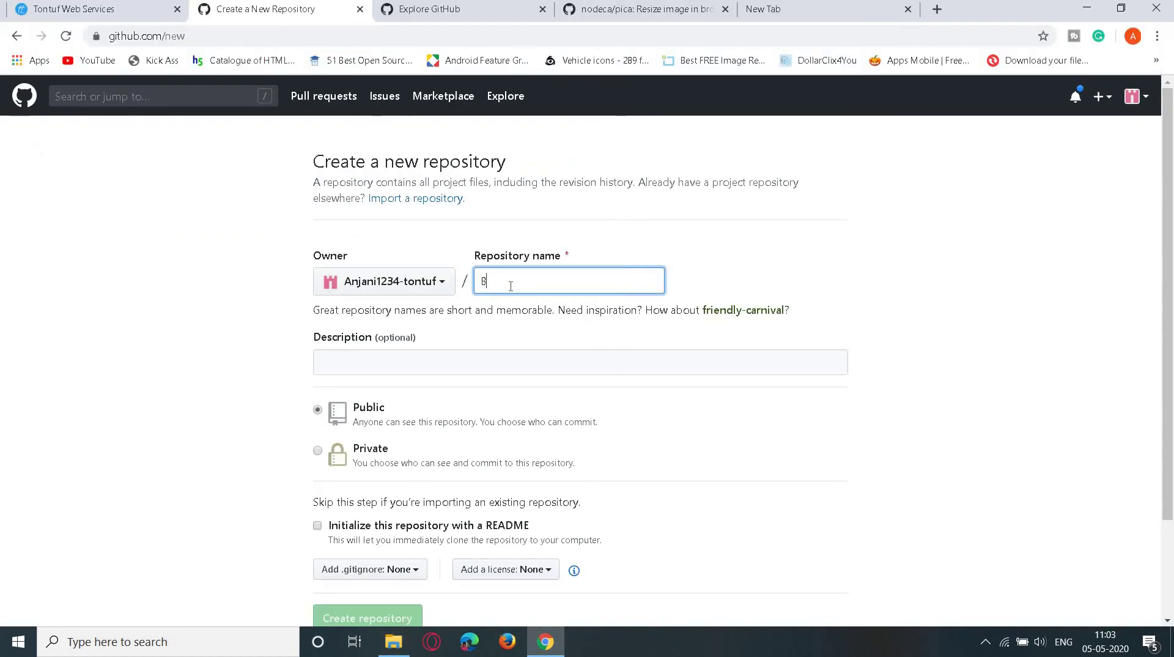
pyautogui.write('arcode')
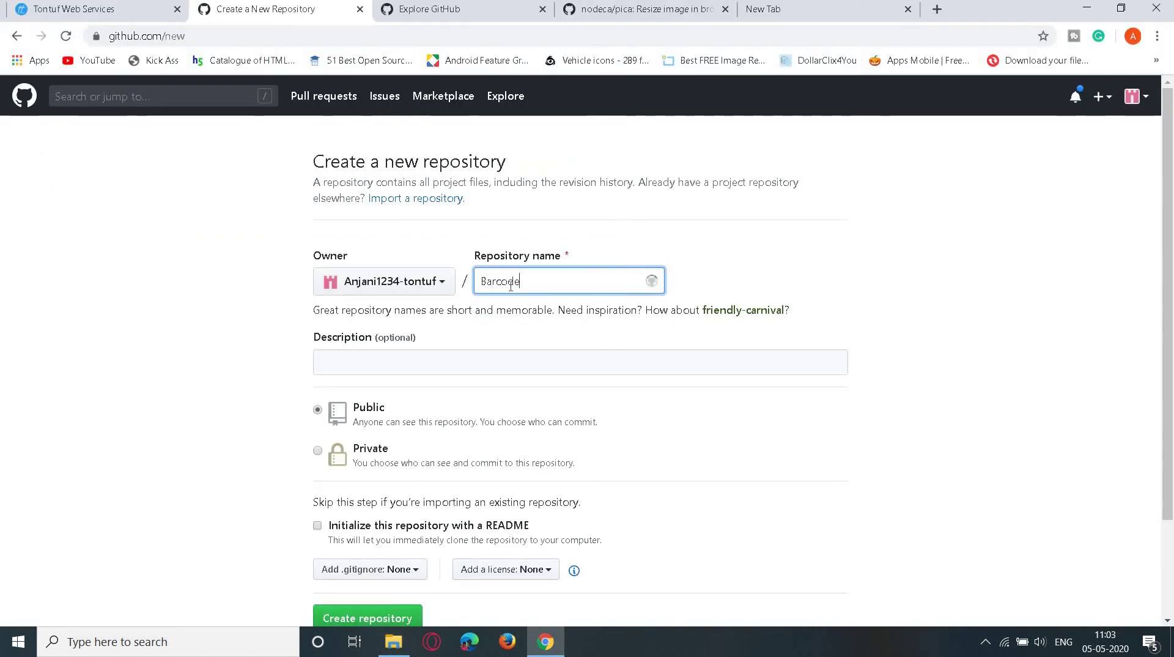
pyautogui.write('-Genera')
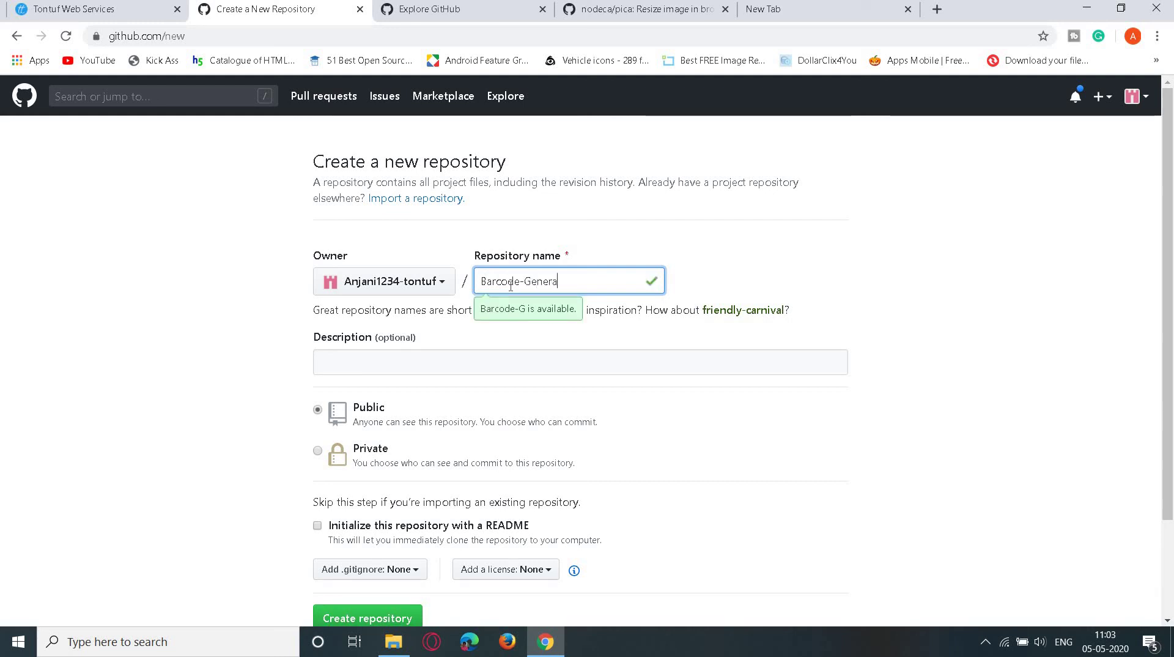
pyautogui.write('tor')
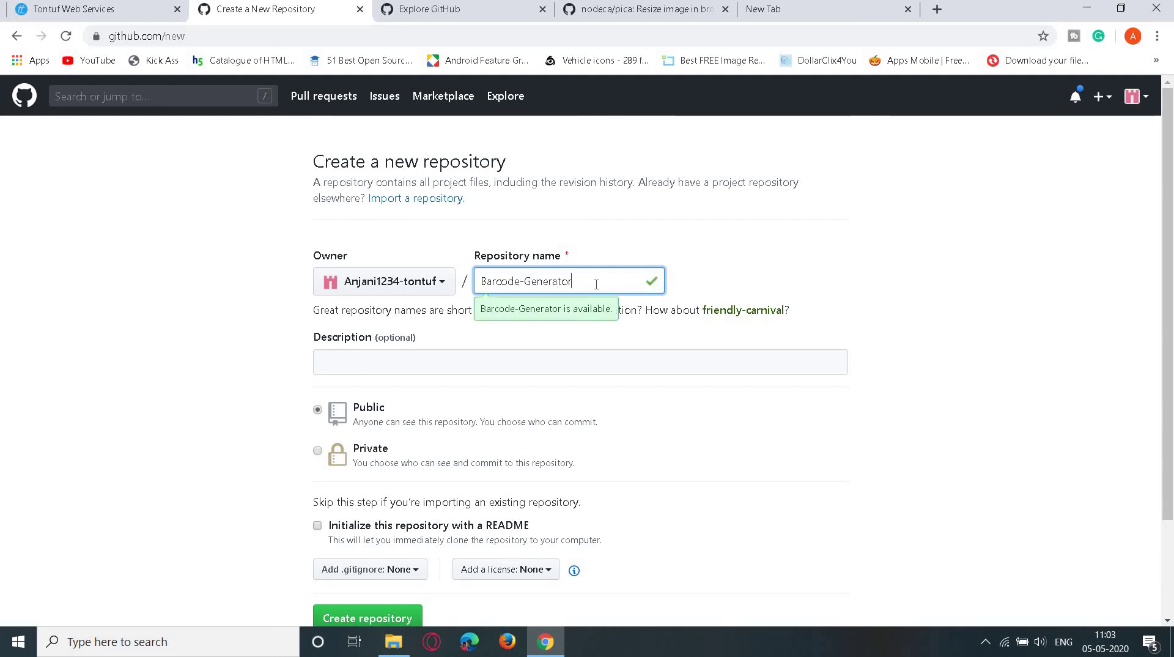
pyautogui.doubleClick(547, 282)
pyautogui.click(538, 284)
pyautogui.doubleClick(538, 310)
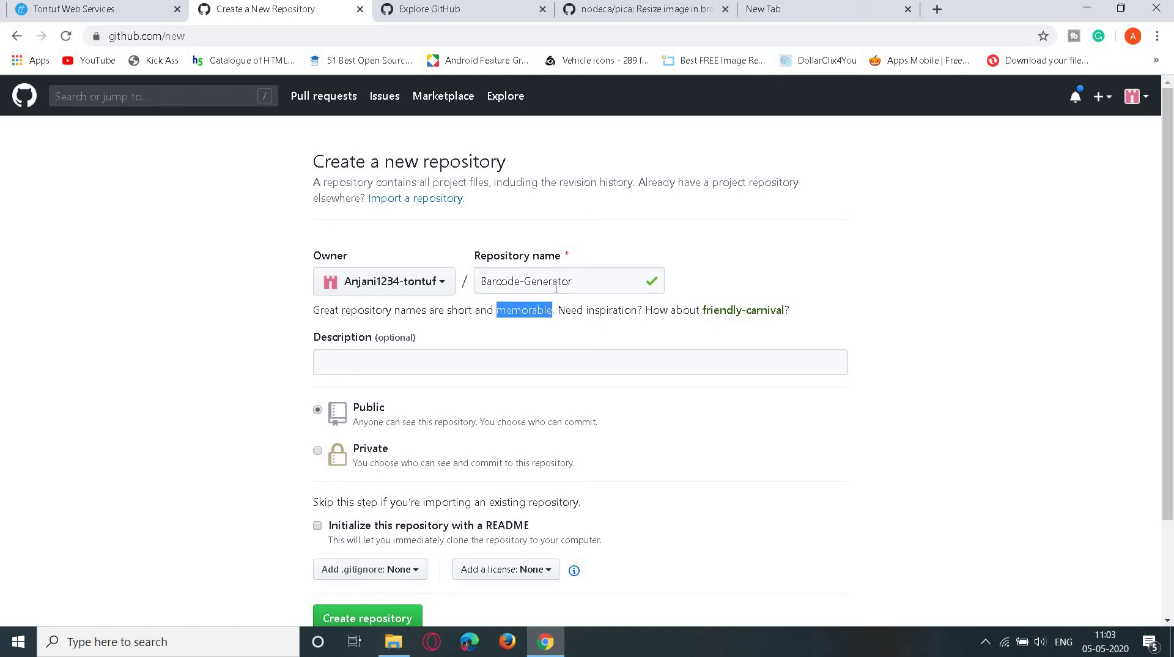
pyautogui.click(553, 281)
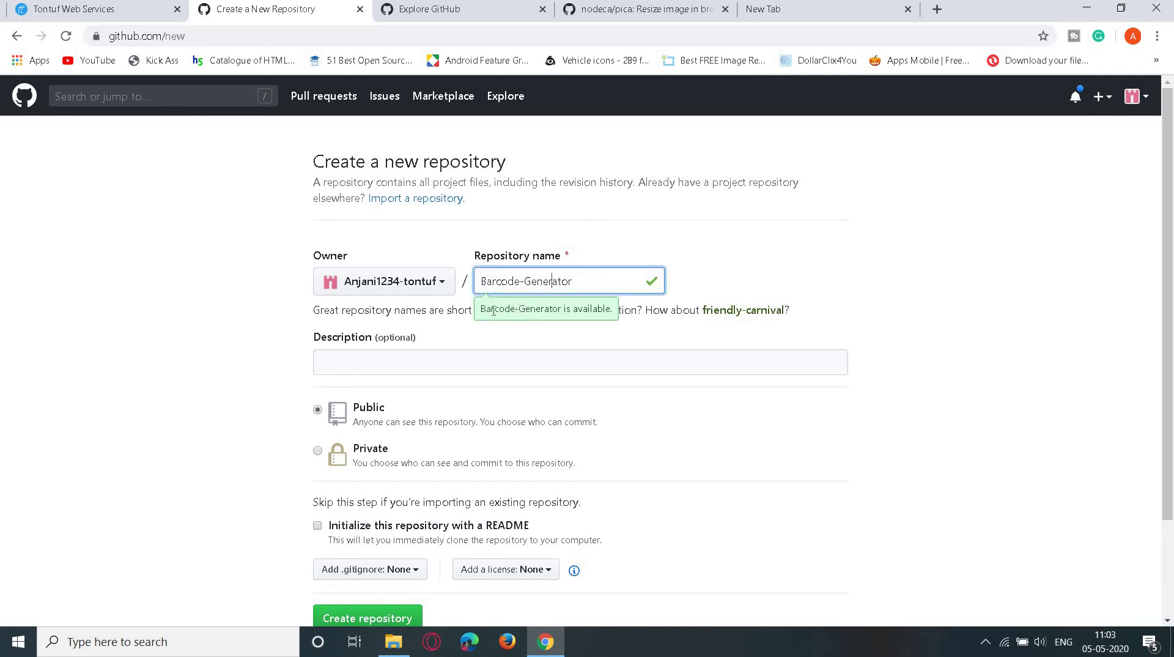
pyautogui.click(553, 306)
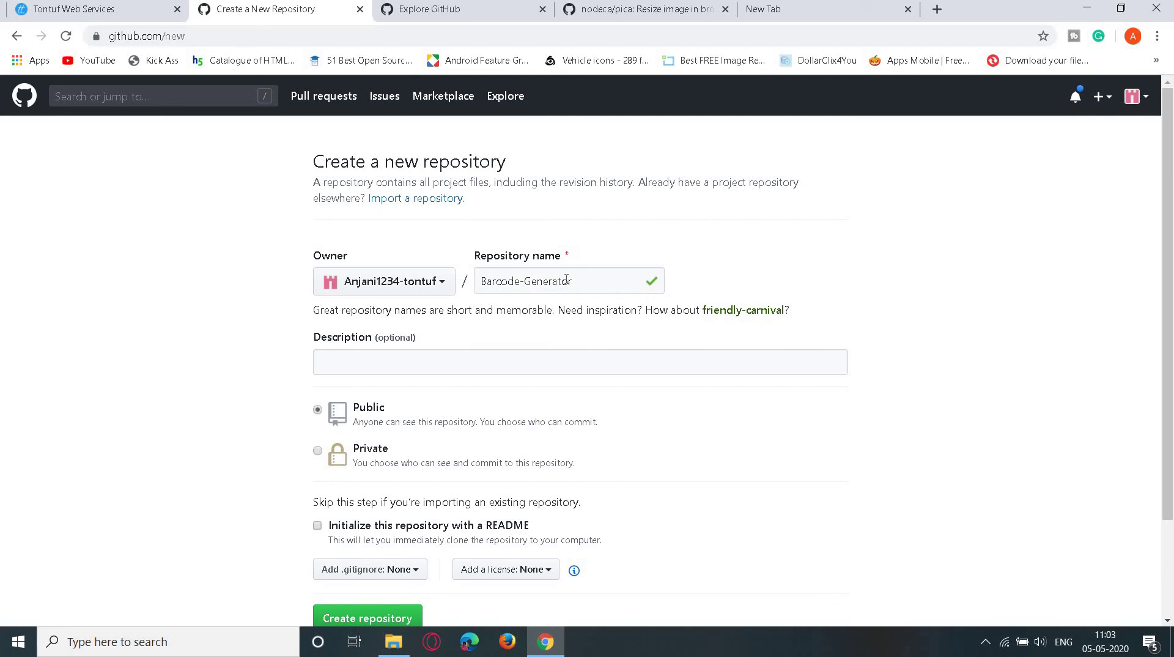
pyautogui.click(512, 282)
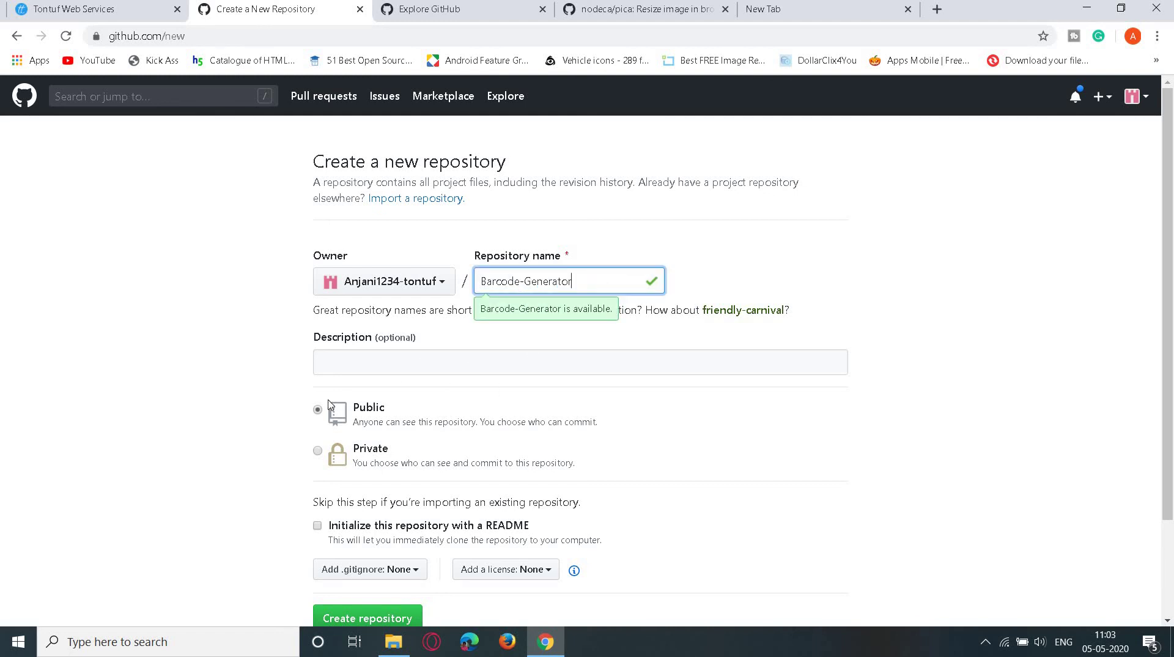
# - Enter the description 'This is a Barcode Generator'
pyautogui.click(382, 359)
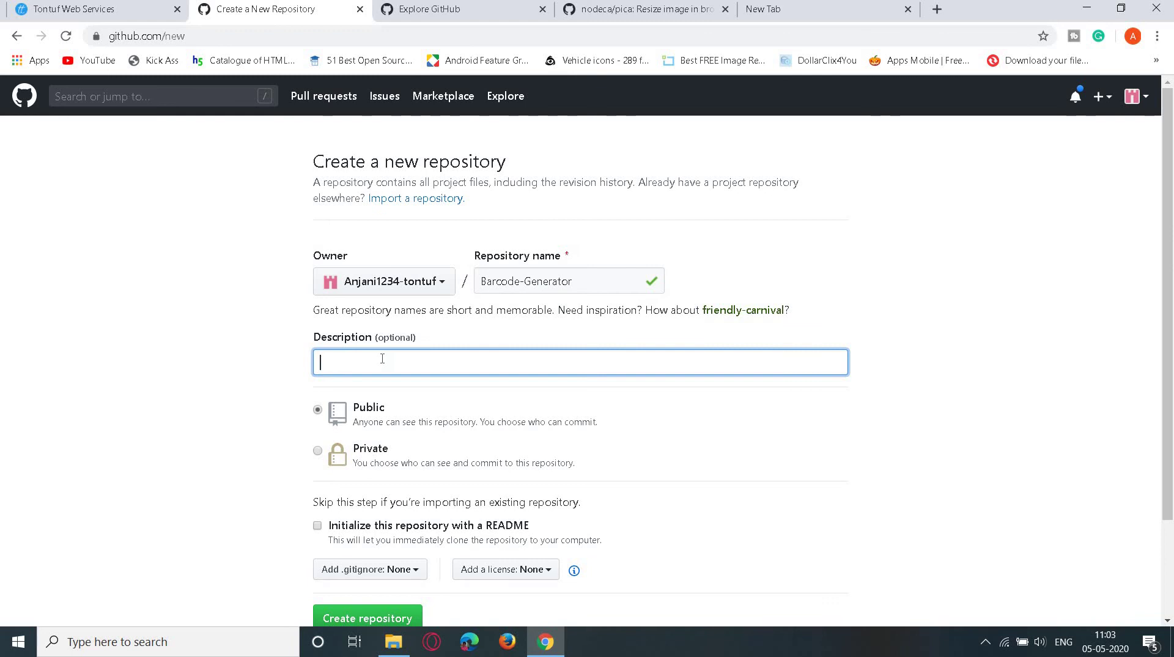
pyautogui.moveTo(379, 335); pyautogui.dragTo(413, 336)
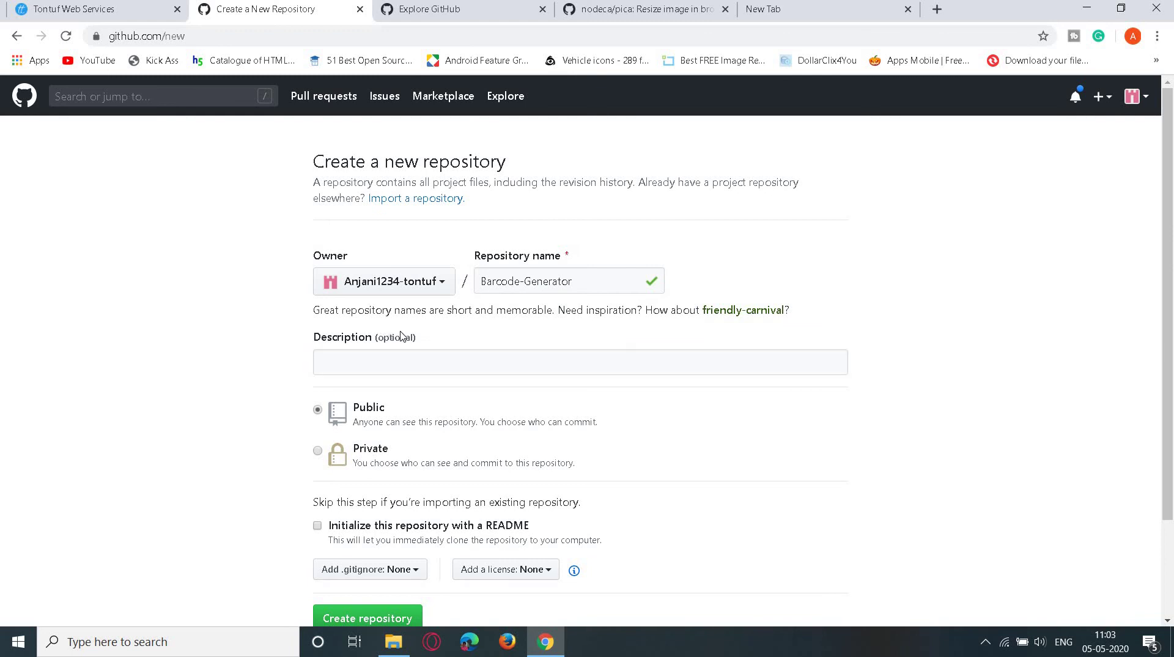
pyautogui.click(374, 360)
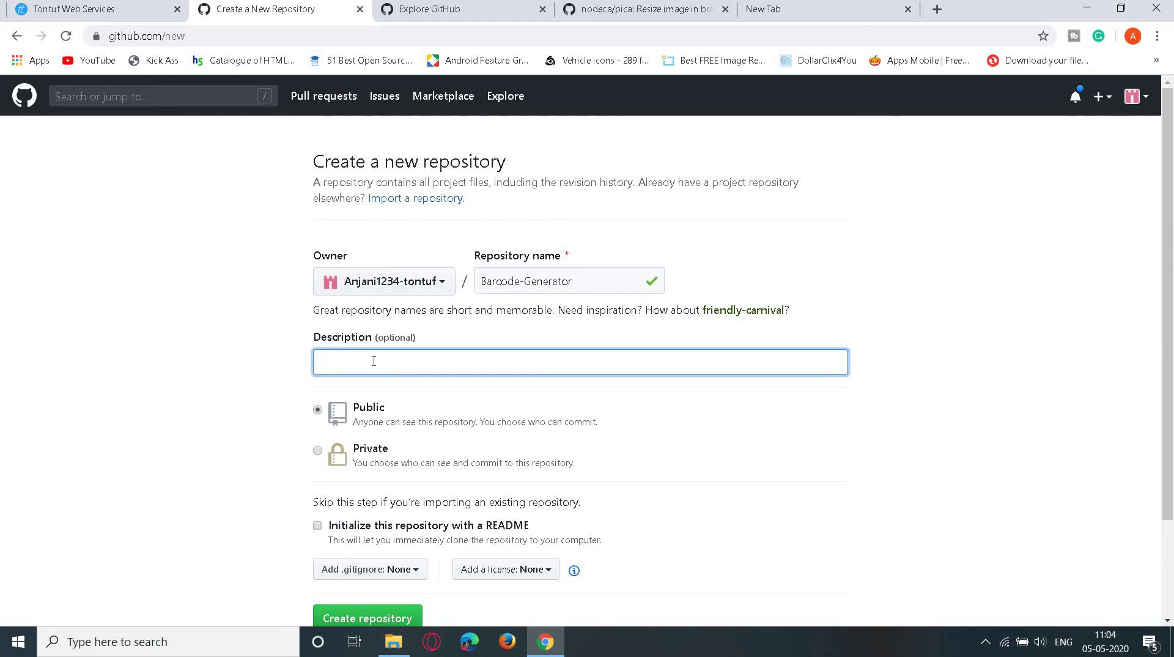
pyautogui.write('Thi')
pyautogui.write('s is B')
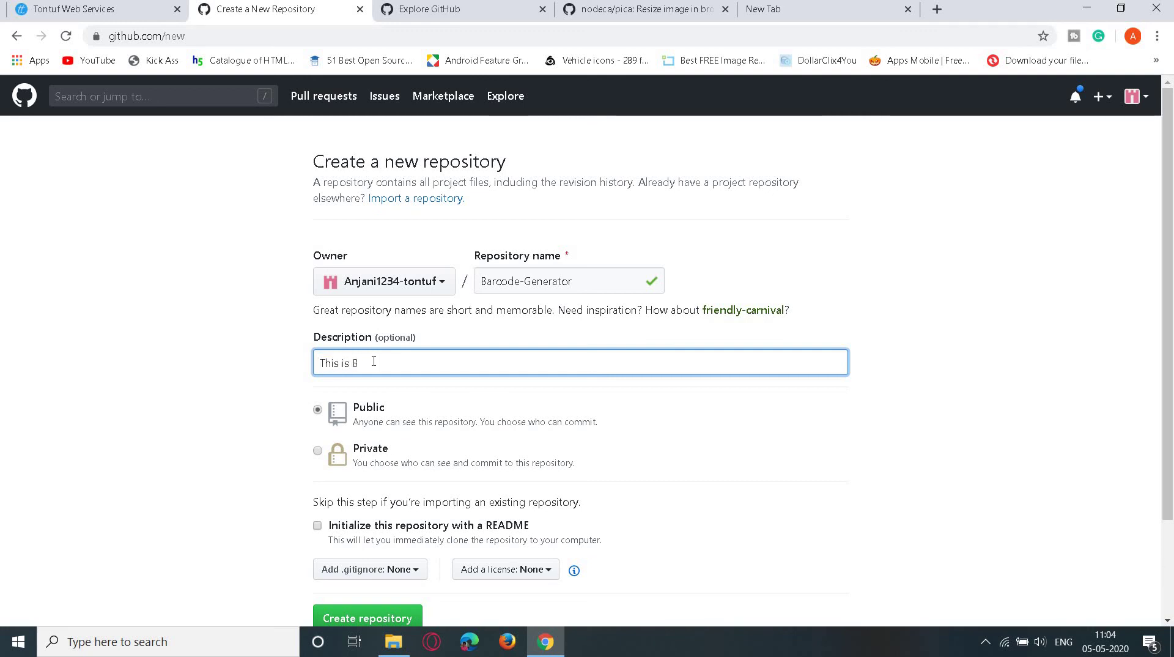
pyautogui.write('a Bar')
pyautogui.write('code G')
pyautogui.write('e Ge')
pyautogui.write('nerator')
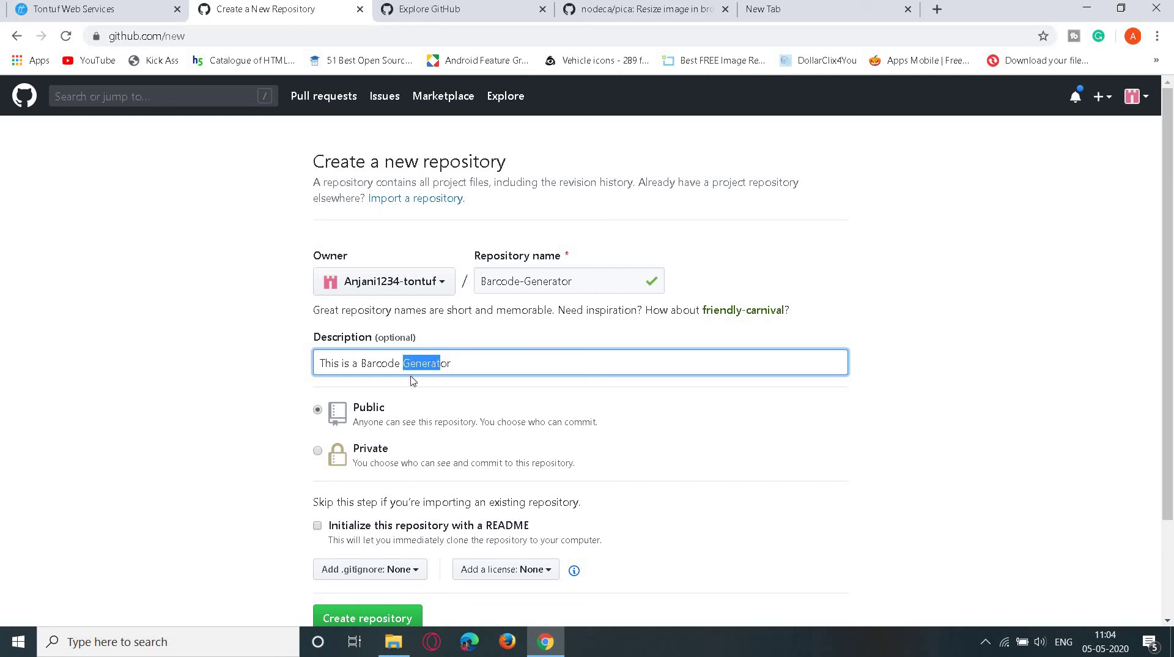
# - Keep the repository Public and review the rest of the form
pyautogui.scroll(-2, 394, 401)
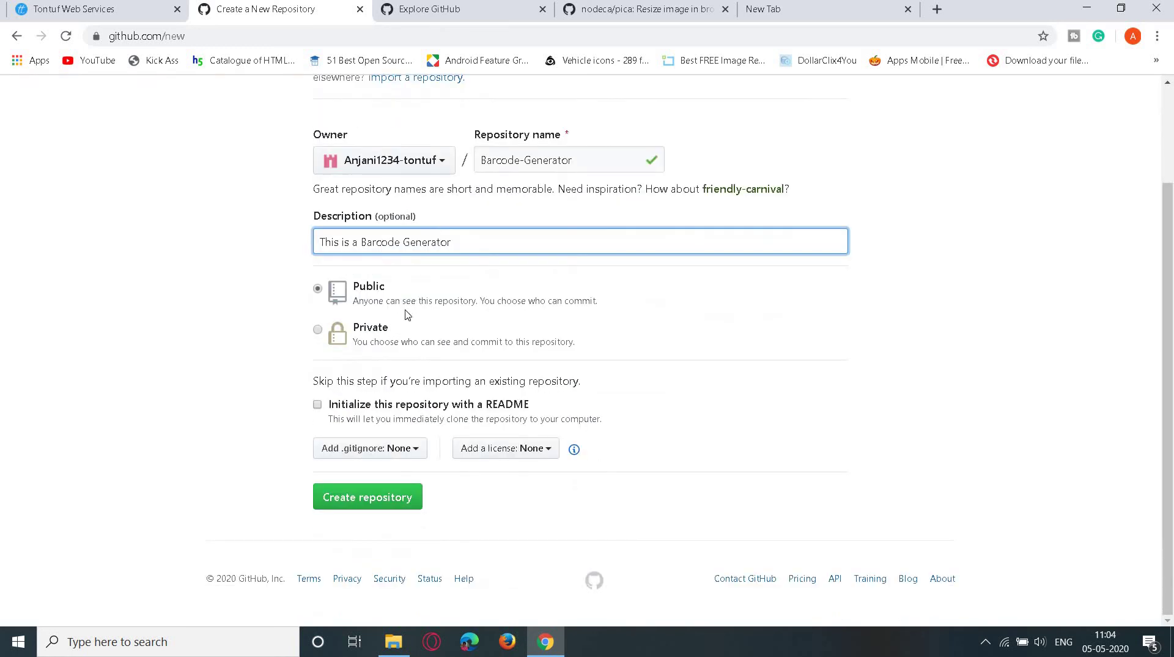
pyautogui.doubleClick(362, 287)
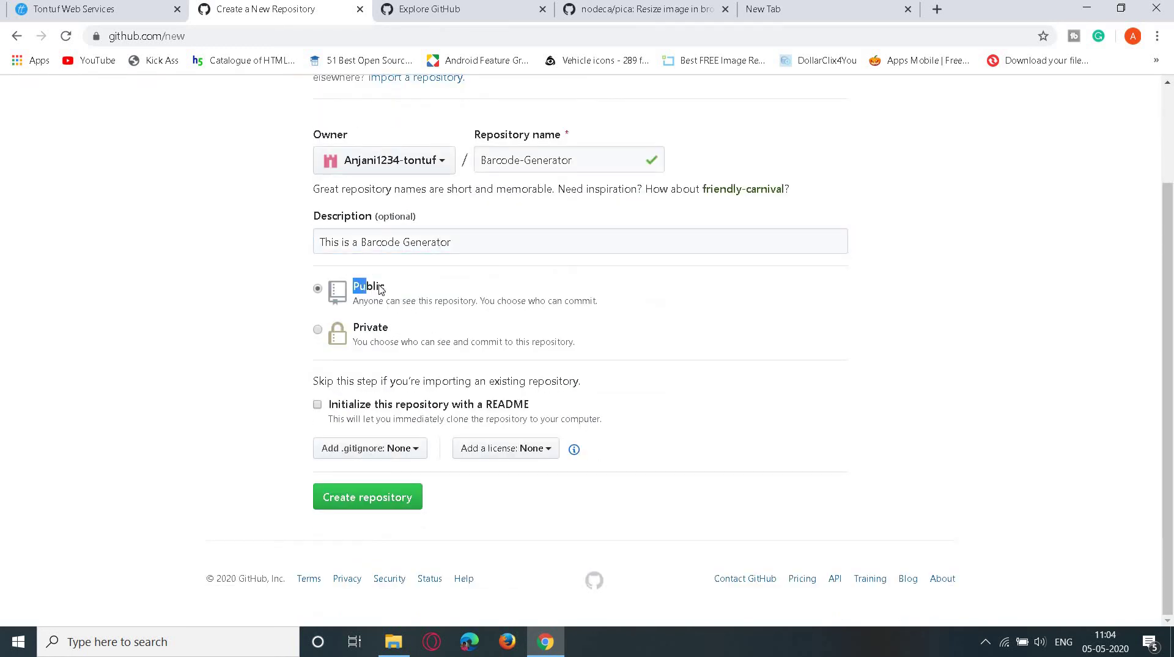
pyautogui.click(313, 335)
pyautogui.scroll(1, 371, 382)
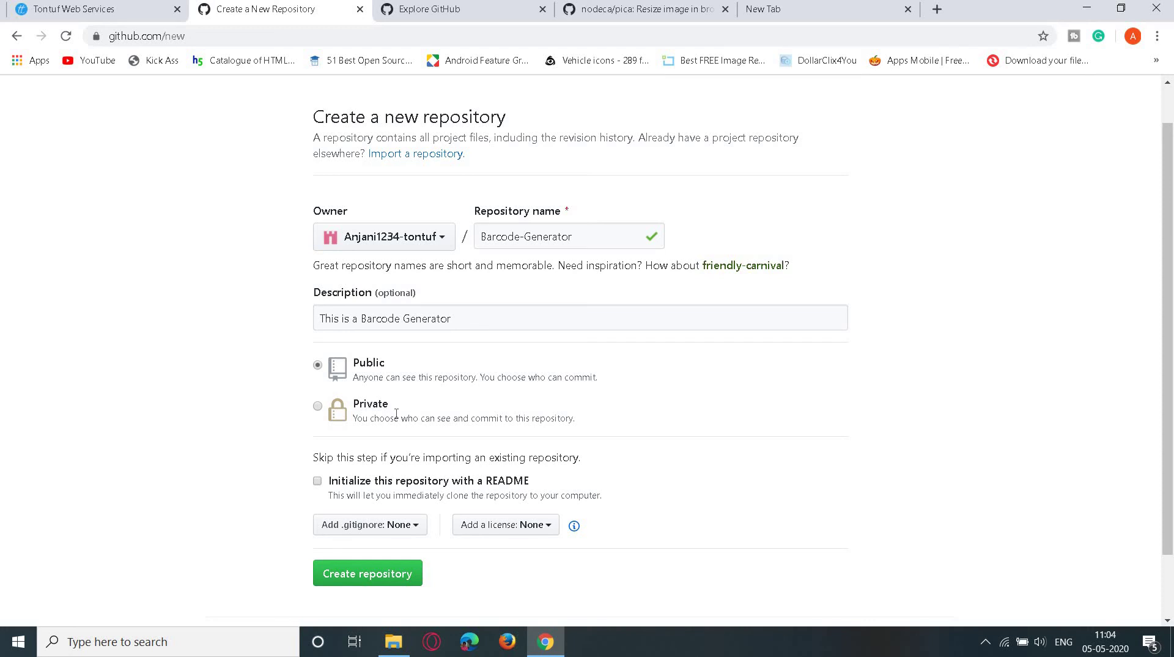
pyautogui.scroll(-1, 324, 437)
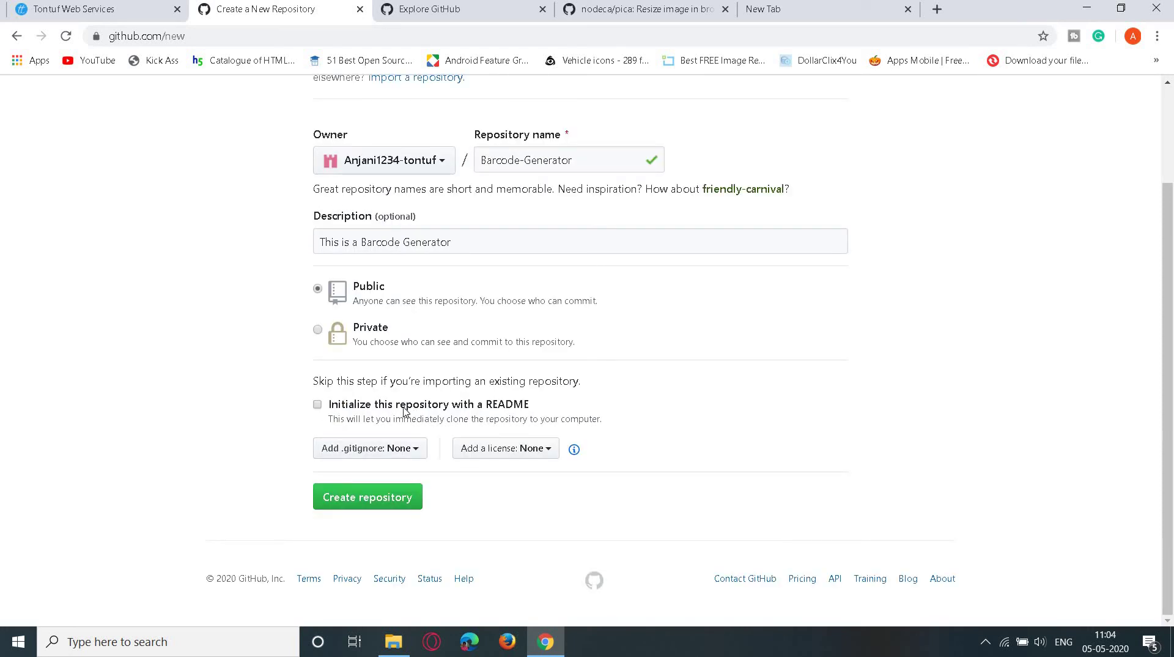
pyautogui.doubleClick(456, 406)
pyautogui.click(492, 408)
pyautogui.click(387, 639)
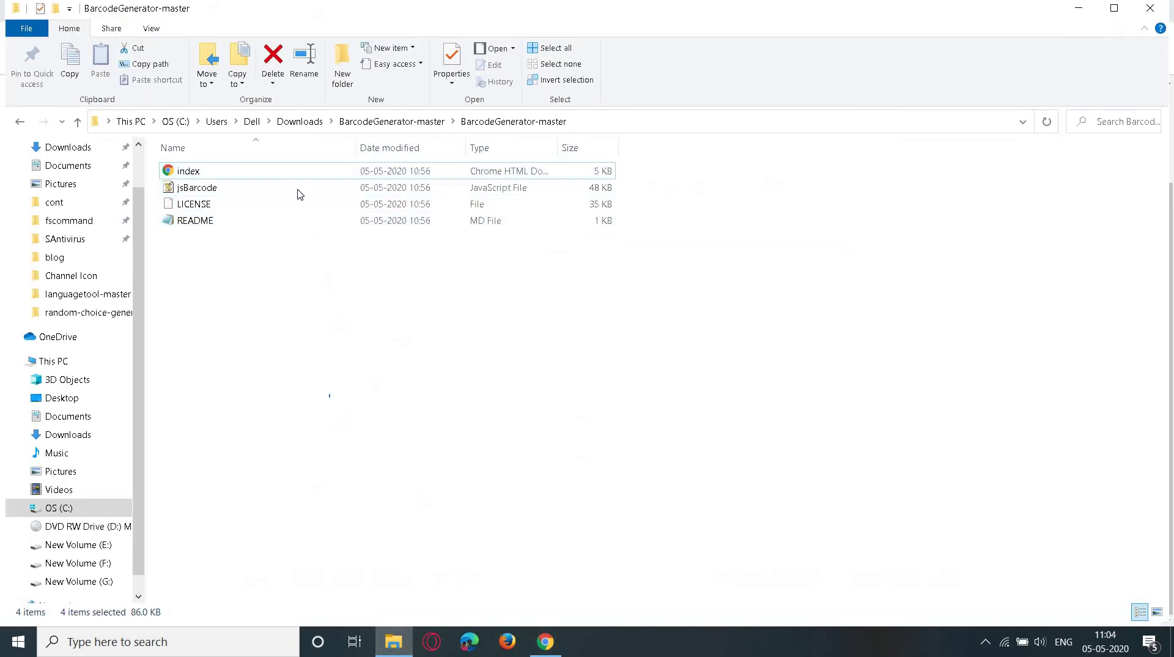
pyautogui.moveTo(300, 193); pyautogui.dragTo(291, 224)
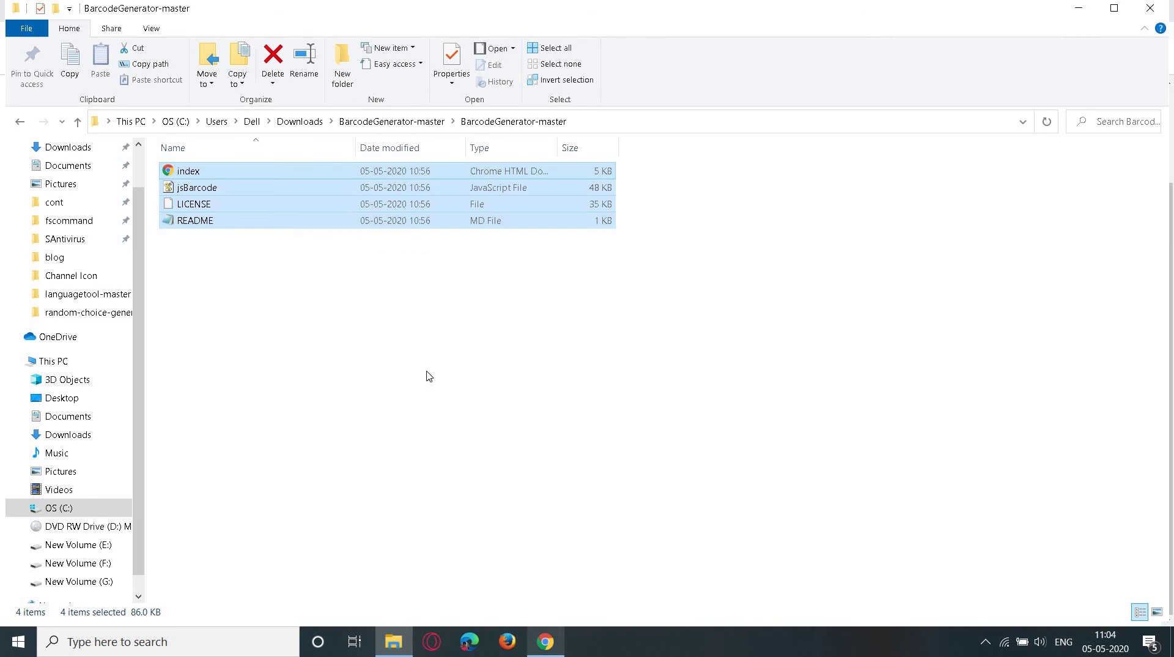
pyautogui.hotkey('alt', 'Tab')
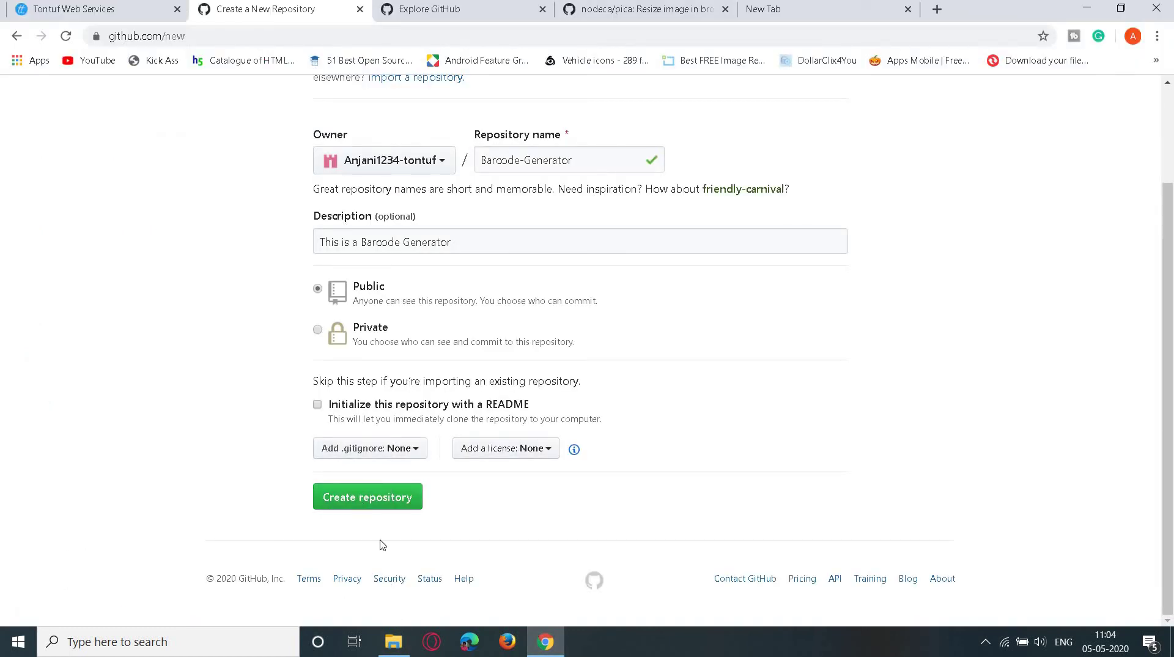
pyautogui.click(372, 503)
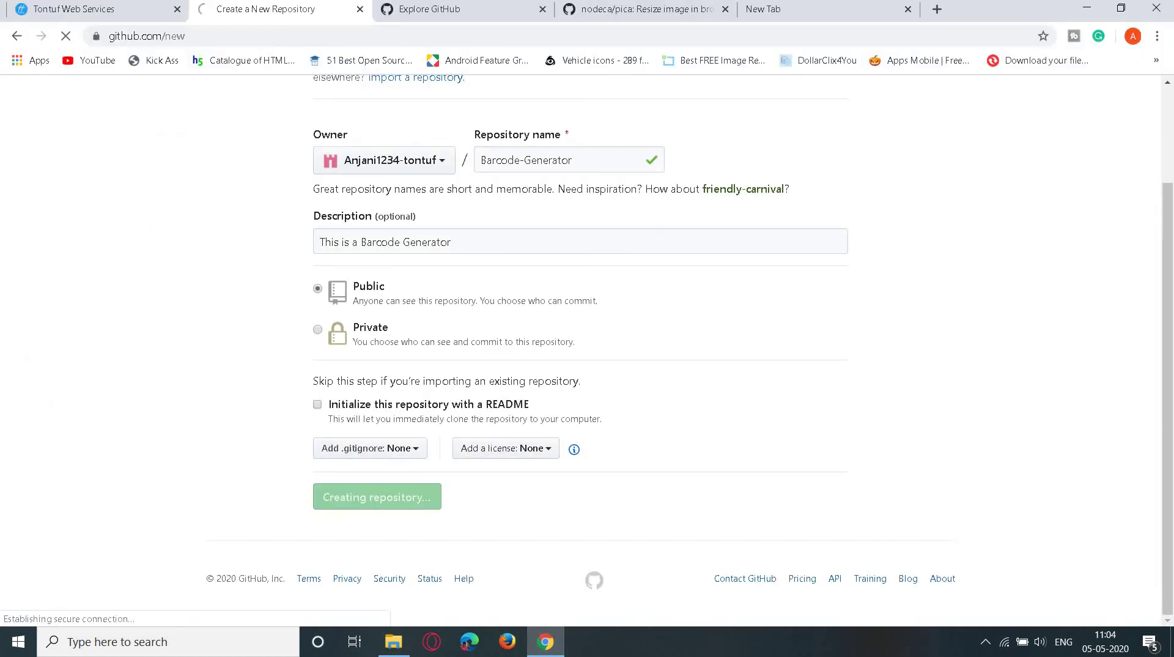
pyautogui.click(751, 17)
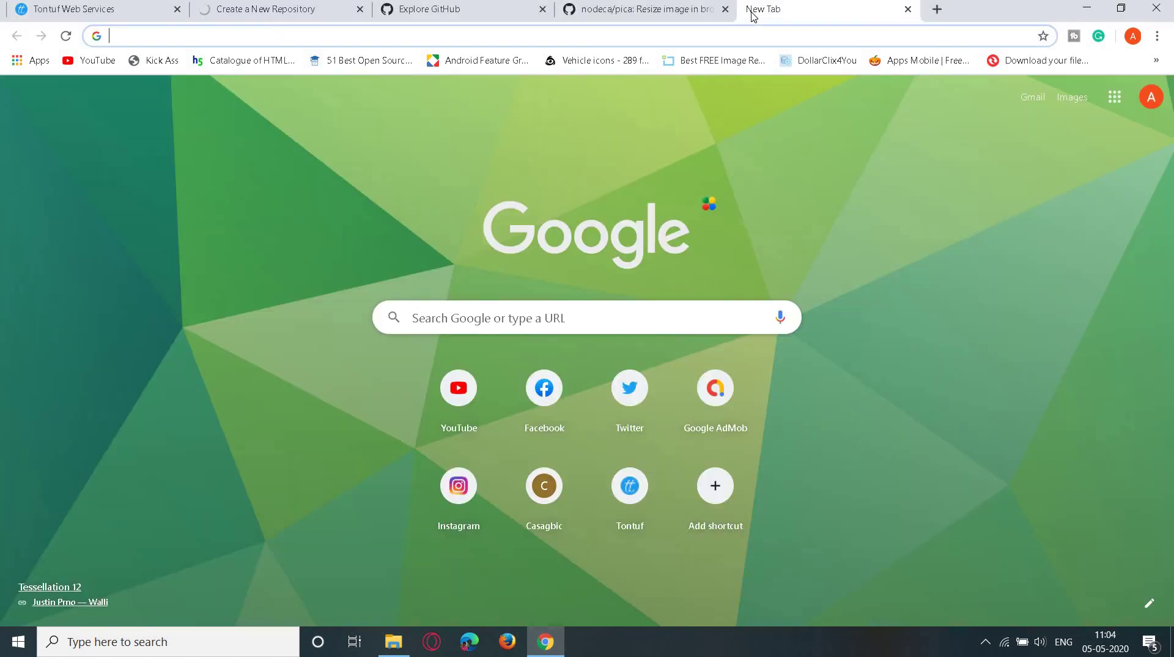
pyautogui.write('des')
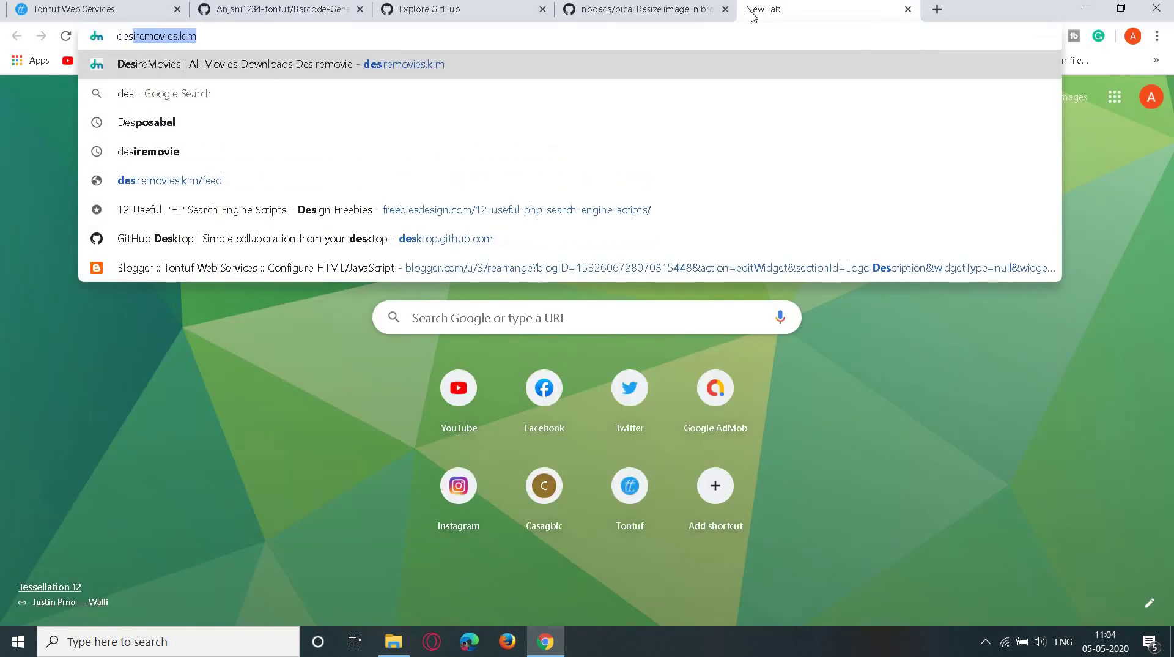
pyautogui.write('tok')
pyautogui.press('BackSpace')
pyautogui.press('BackSpace')
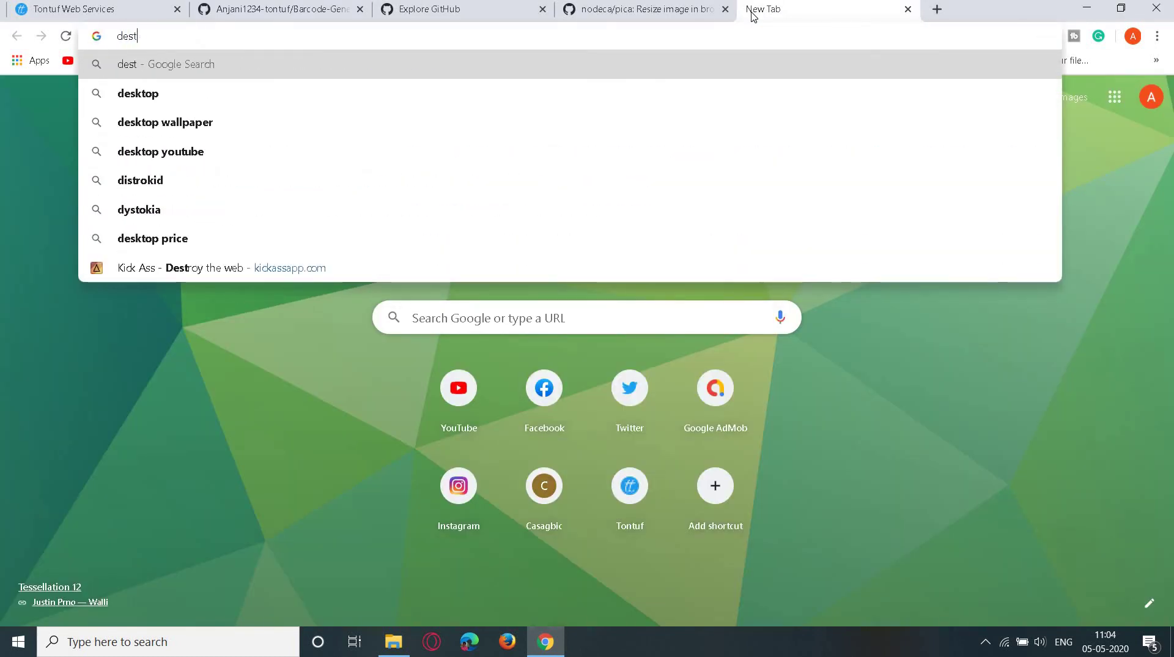
pyautogui.press('BackSpace')
pyautogui.press('BackSpace')
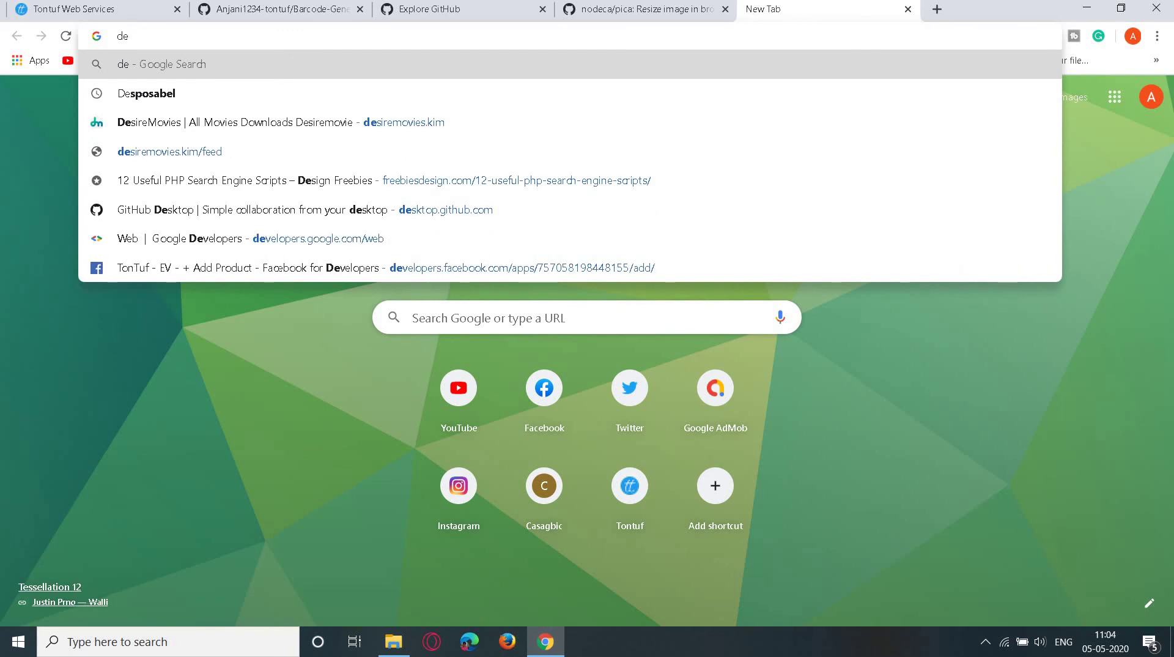
pyautogui.click(416, 17)
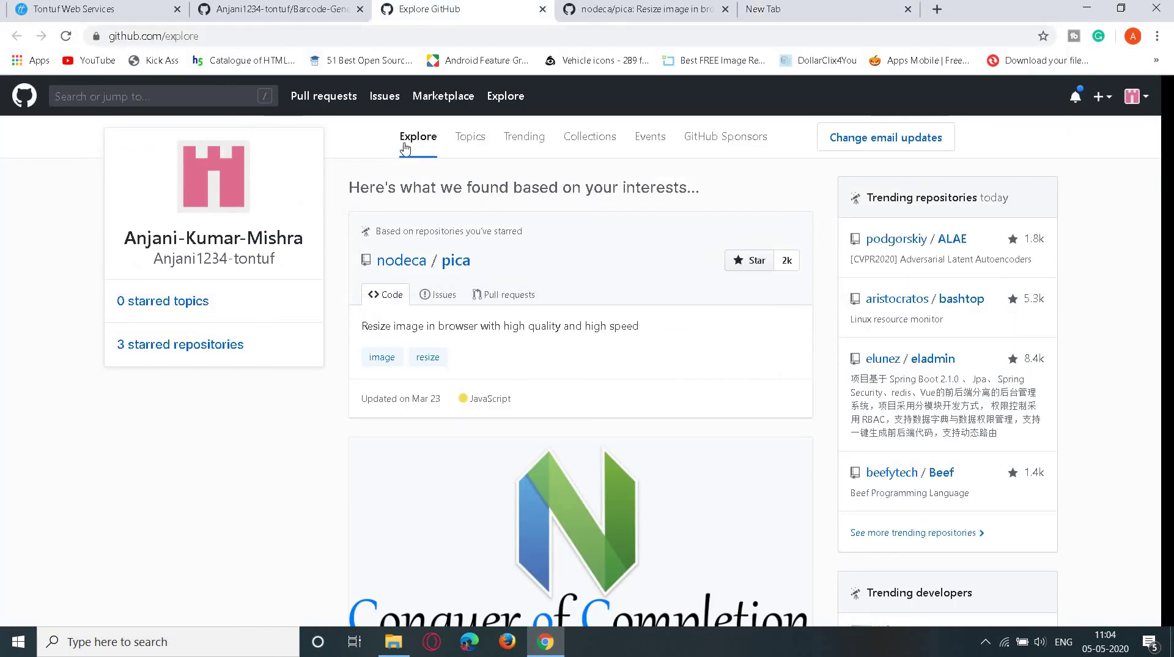
pyautogui.hotkey('ctrl', 'shift', 'Tab')
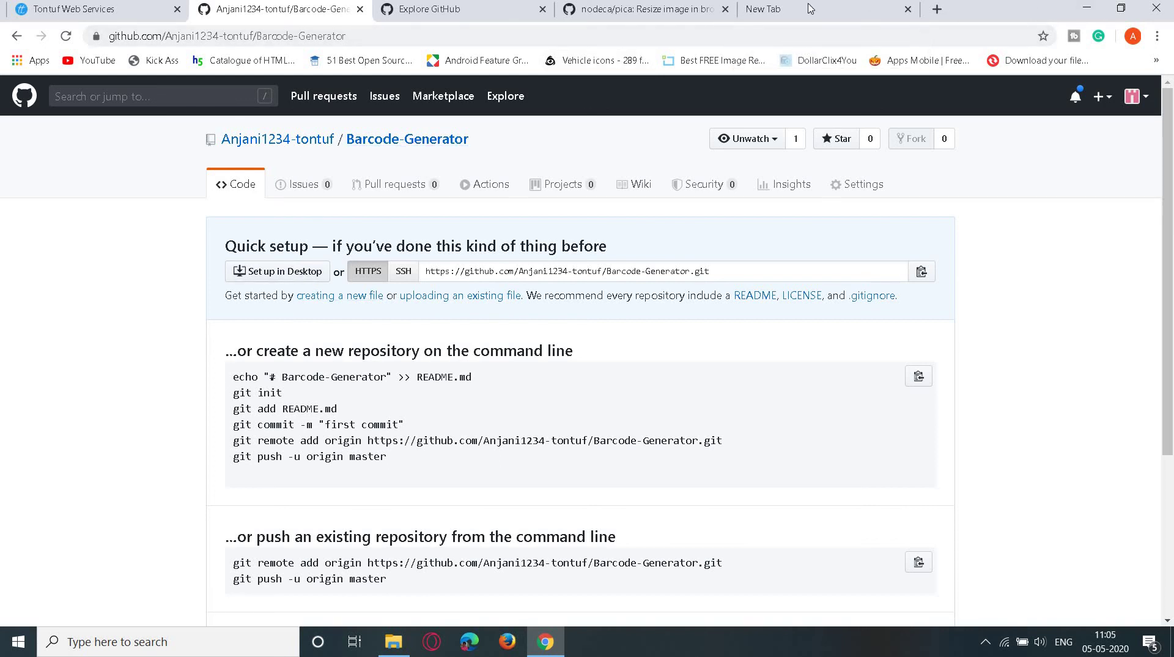
pyautogui.click(810, 8)
pyautogui.write('des')
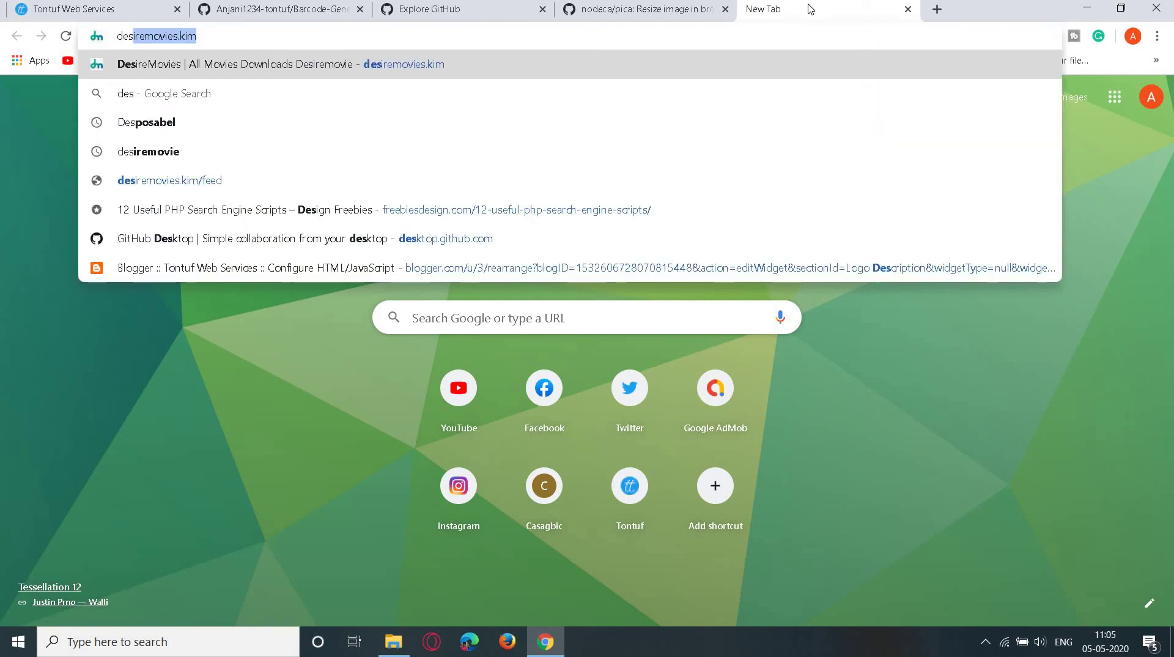
pyautogui.write('c')
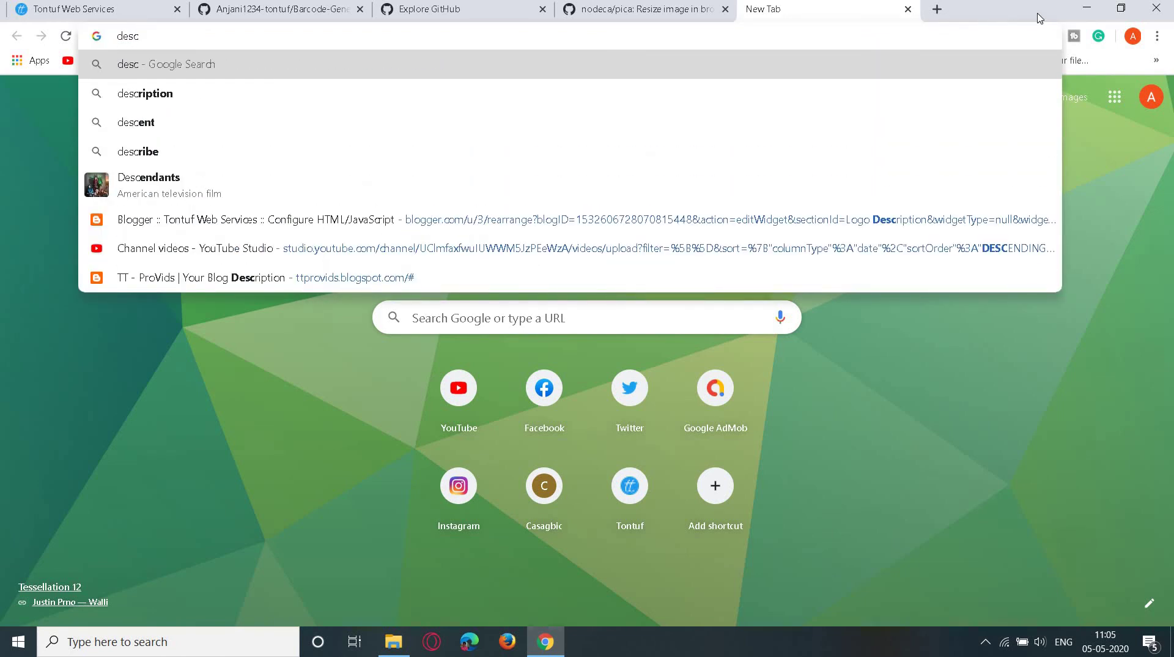
pyautogui.click(1087, 9)
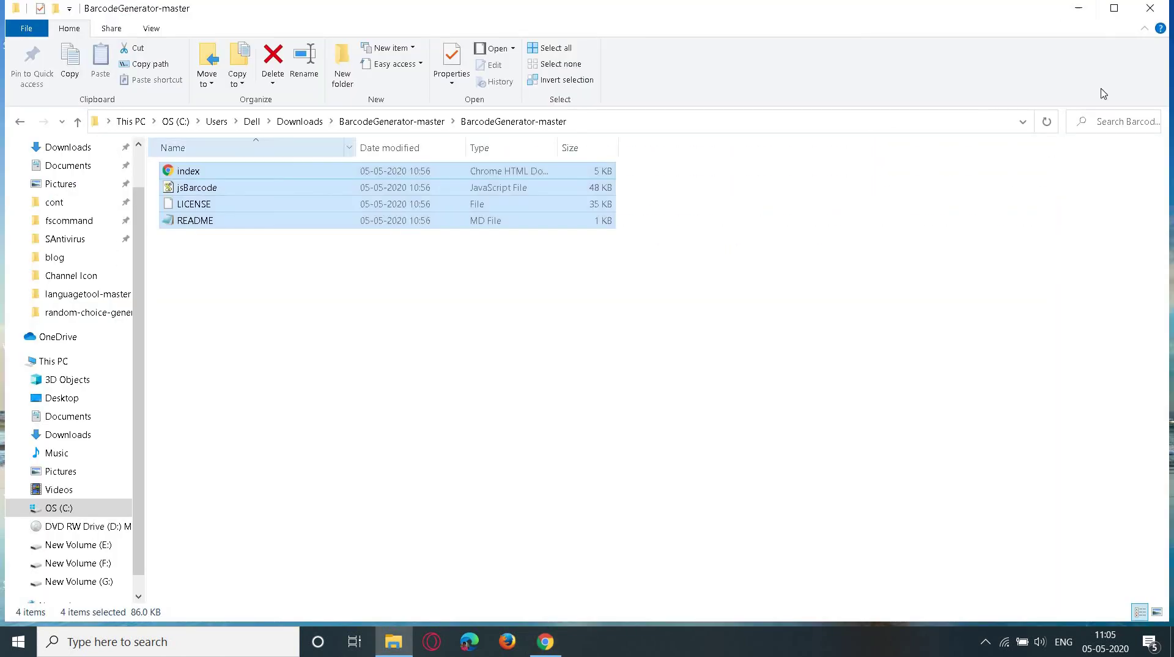
pyautogui.click(1078, 9)
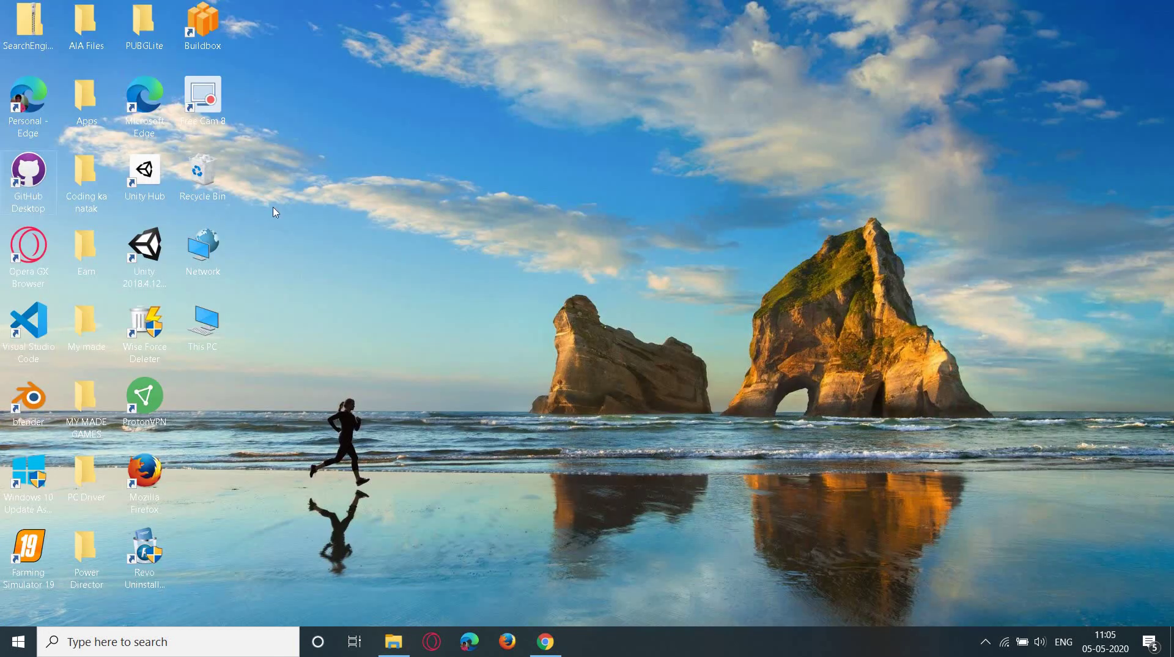
pyautogui.moveTo(28, 177); pyautogui.dragTo(25, 171)
pyautogui.click(535, 646)
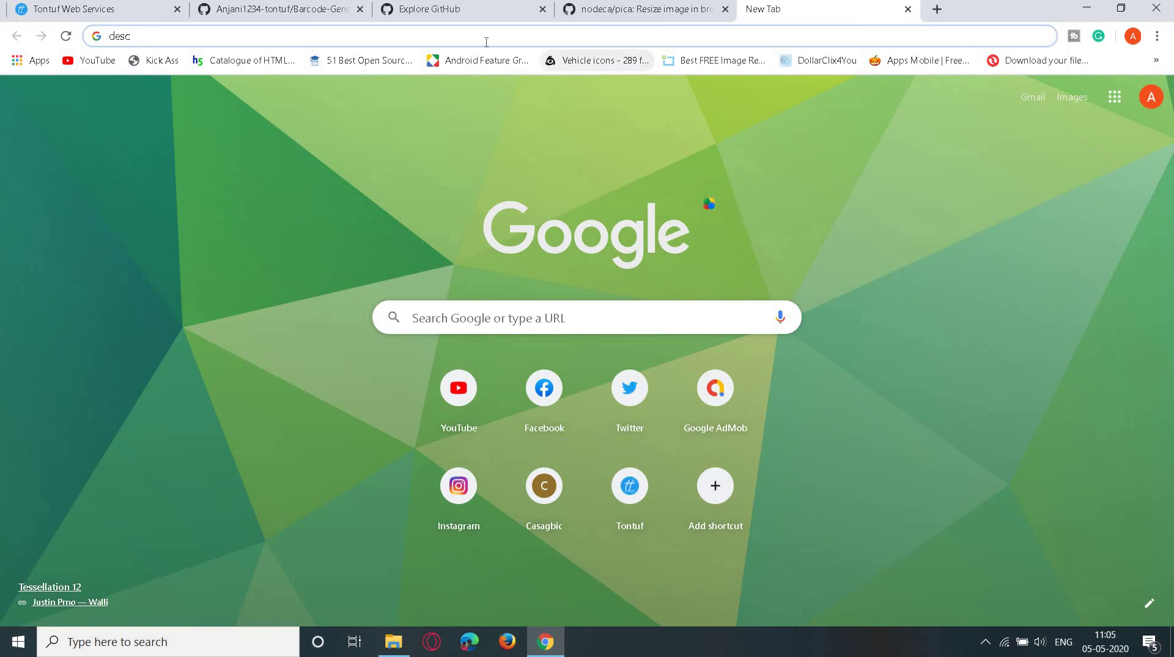
# - Launch GitHub Desktop's Clone dialog for Barcode-Generator via 'Set up in Desktop'
pyautogui.click(327, 15)
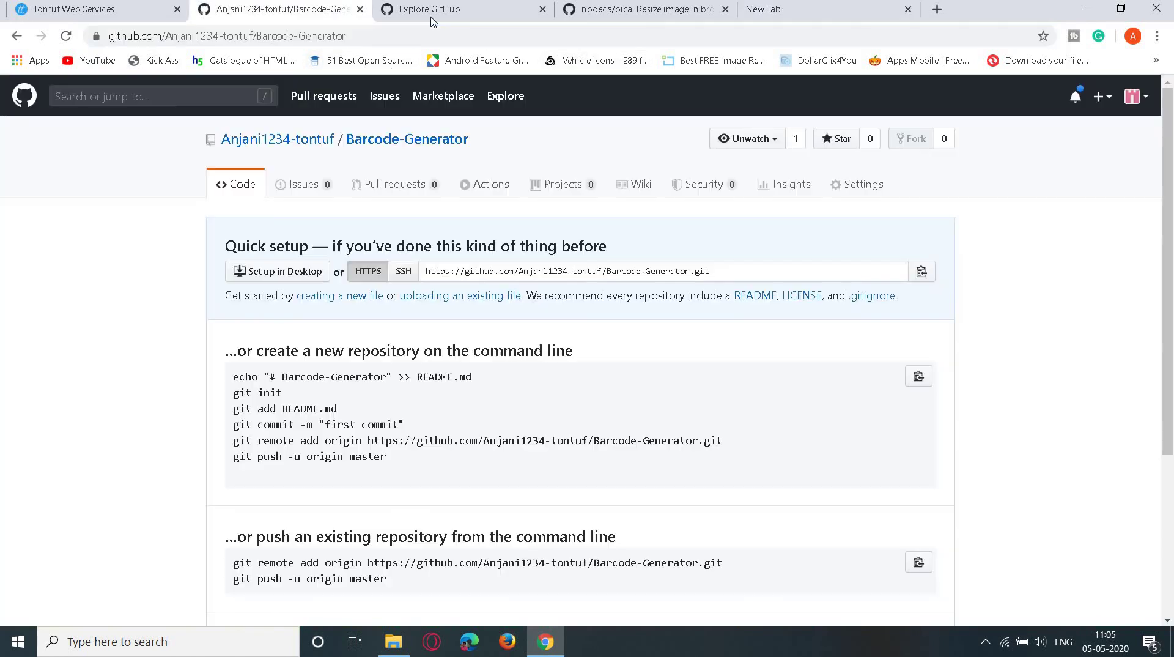
pyautogui.click(421, 17)
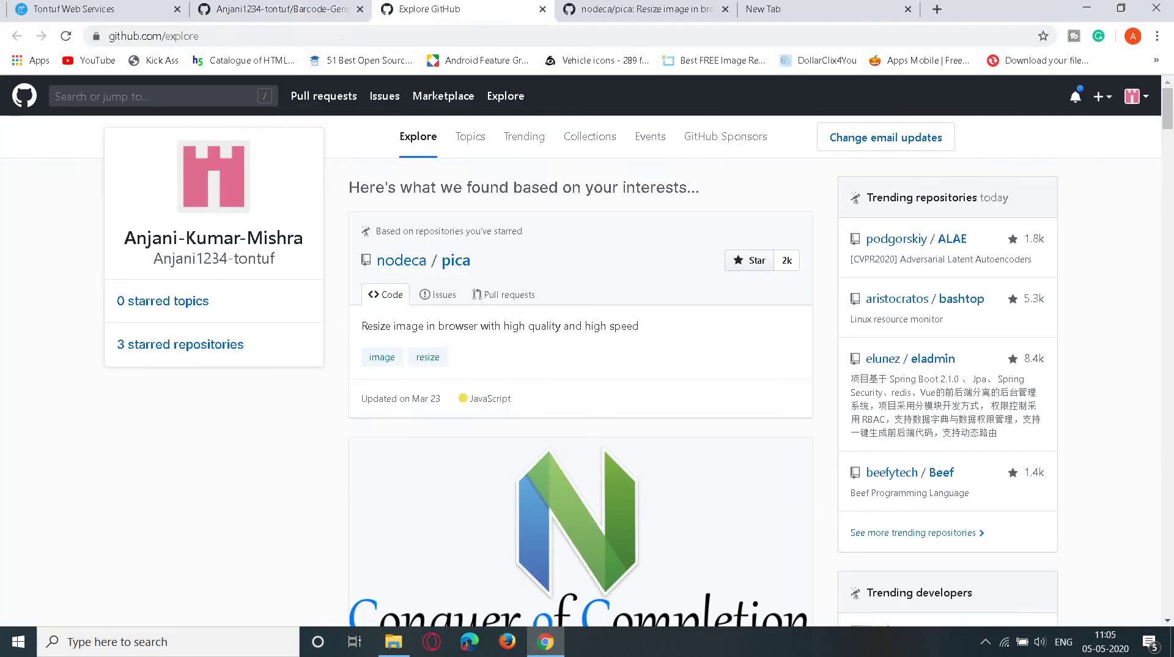
pyautogui.click(291, 18)
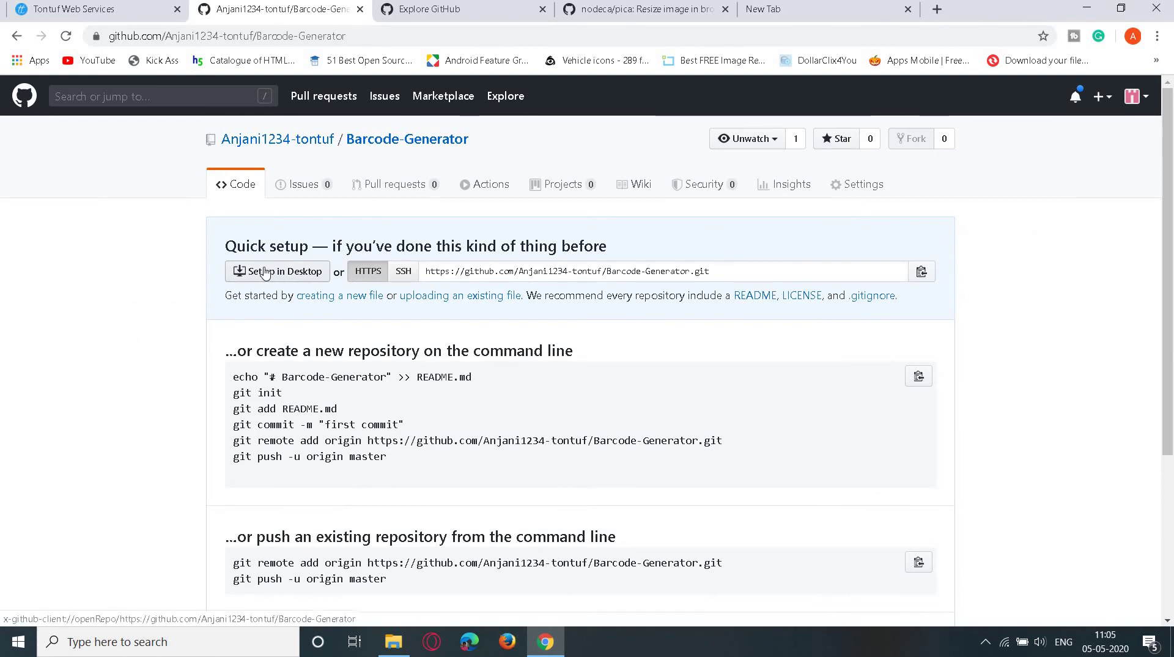
pyautogui.click(264, 273)
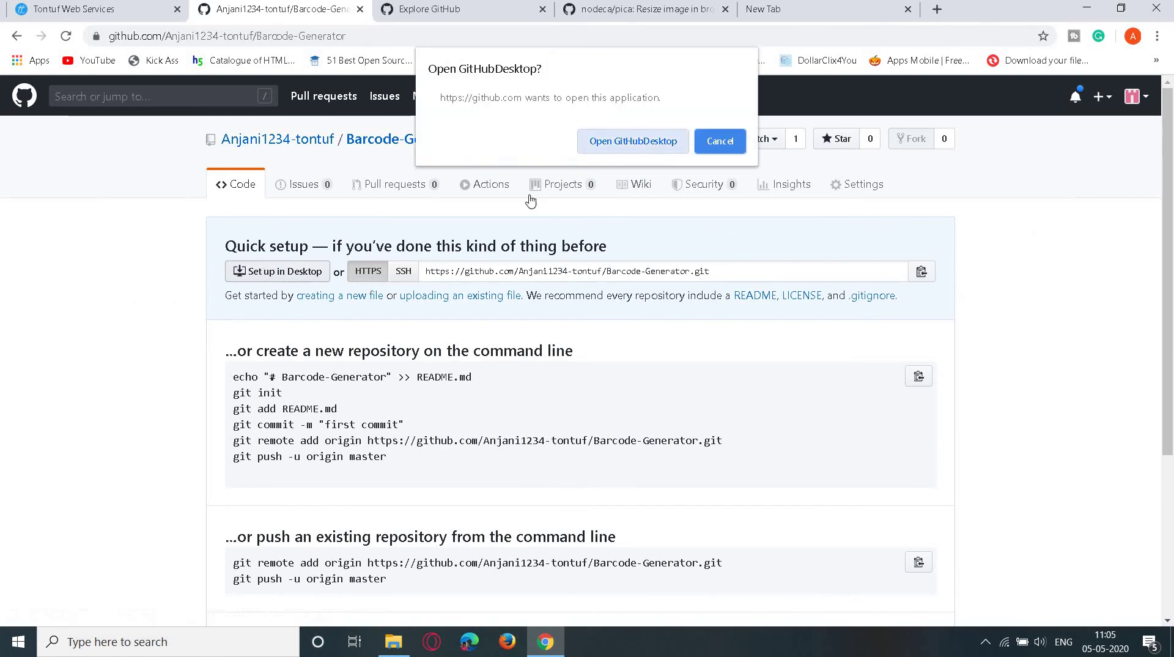
pyautogui.click(633, 140)
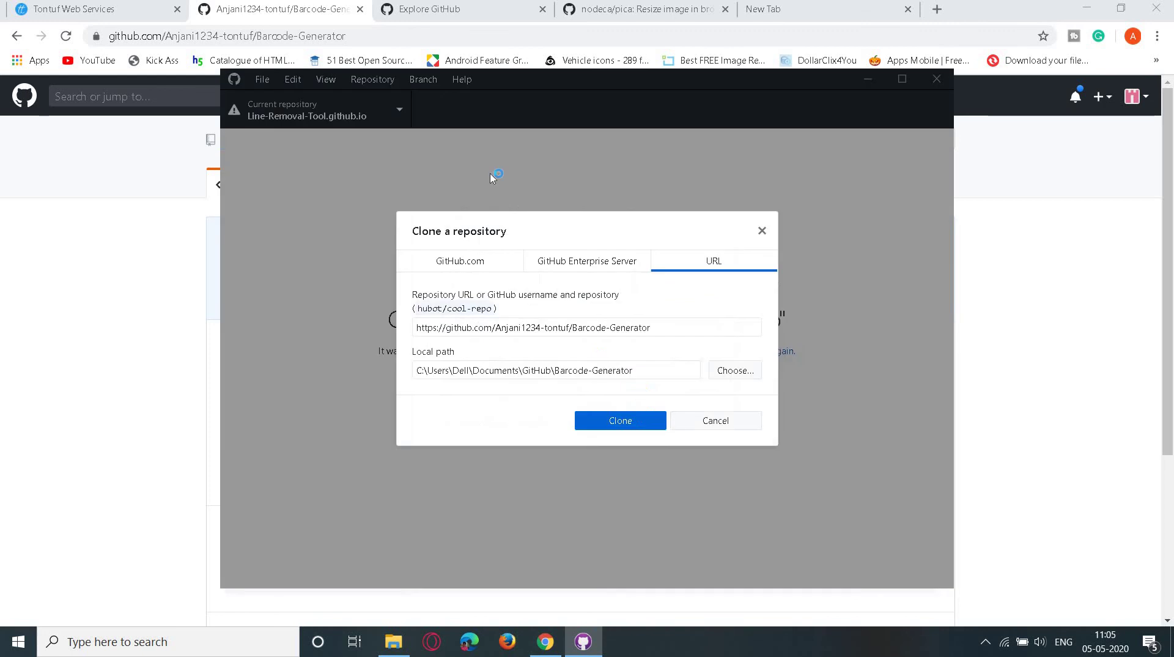
# - Clone Barcode-Generator into Documents\GitHub and show its empty folder in File Explorer
pyautogui.click(607, 422)
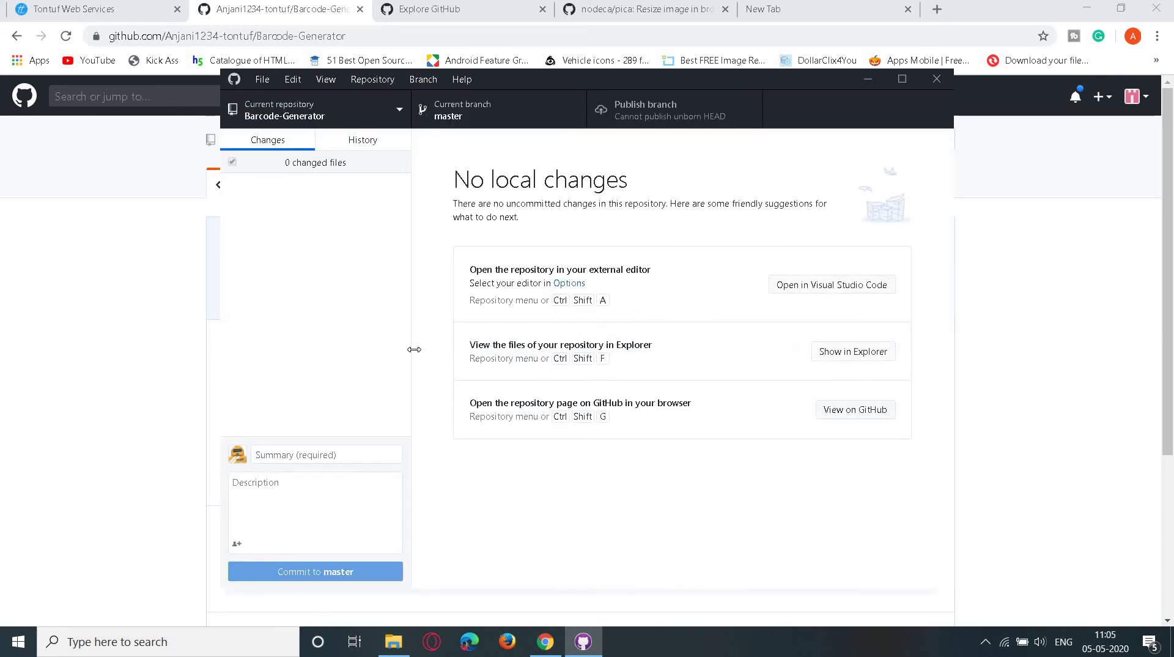
pyautogui.click(834, 359)
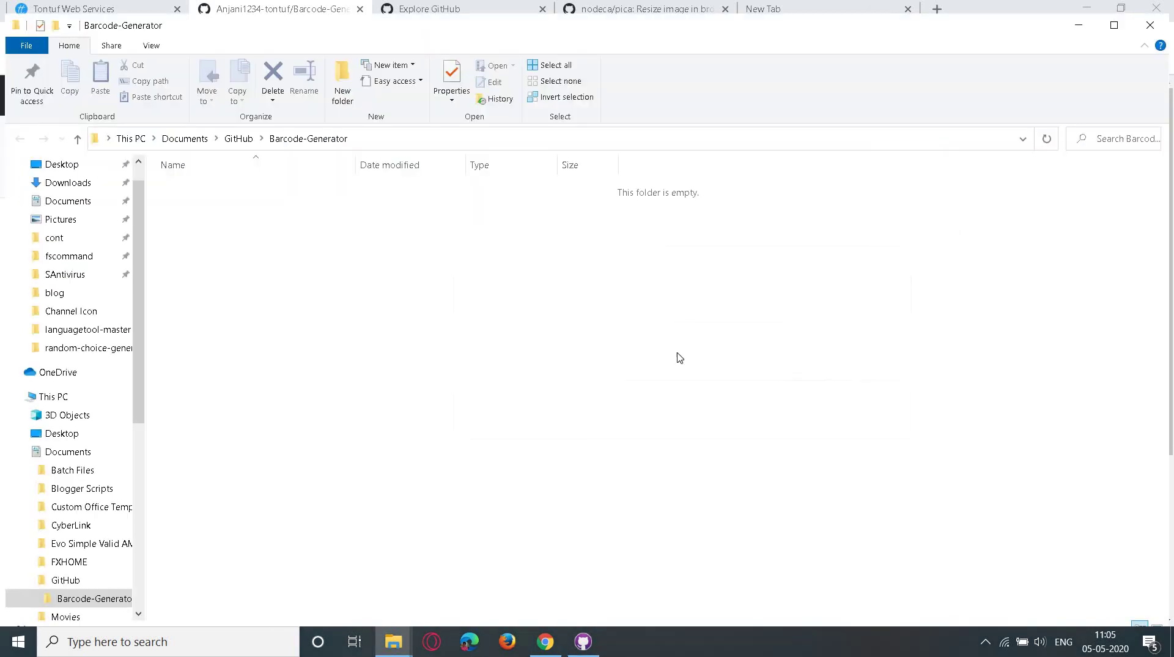
# - Copy index, jsBarcode, LICENSE and README from BarcodeGenerator-master into the local Barcode-Generator folder
pyautogui.click(392, 640)
pyautogui.click(330, 568)
pyautogui.moveTo(236, 275); pyautogui.dragTo(250, 177)
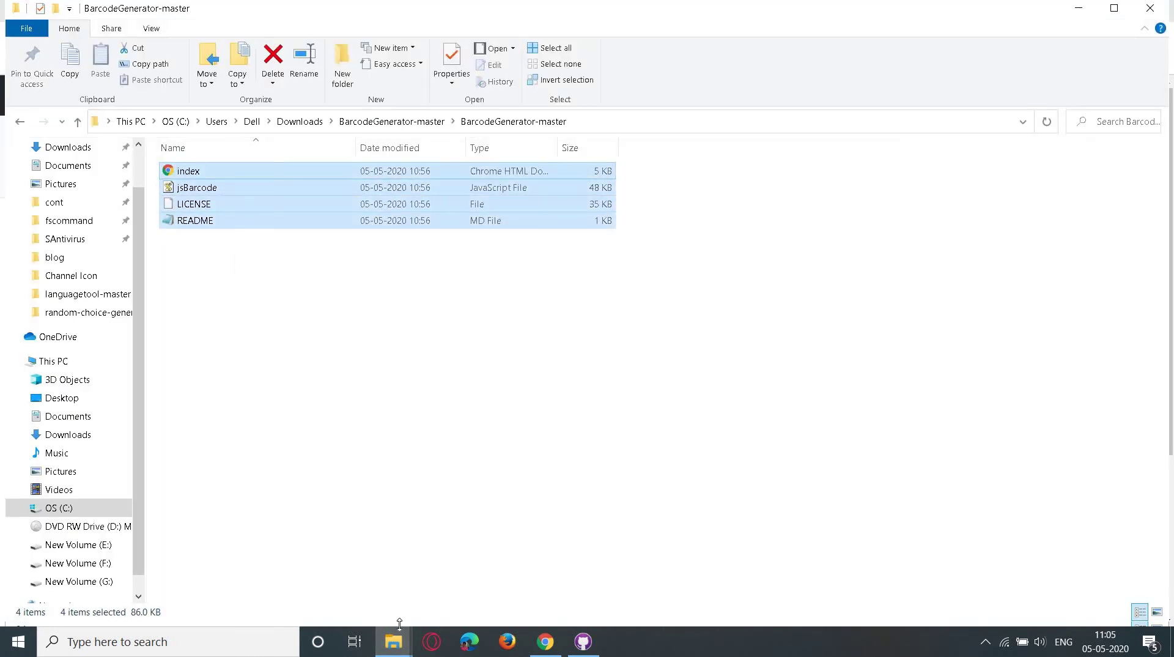
pyautogui.moveTo(545, 641)
pyautogui.click(538, 517)
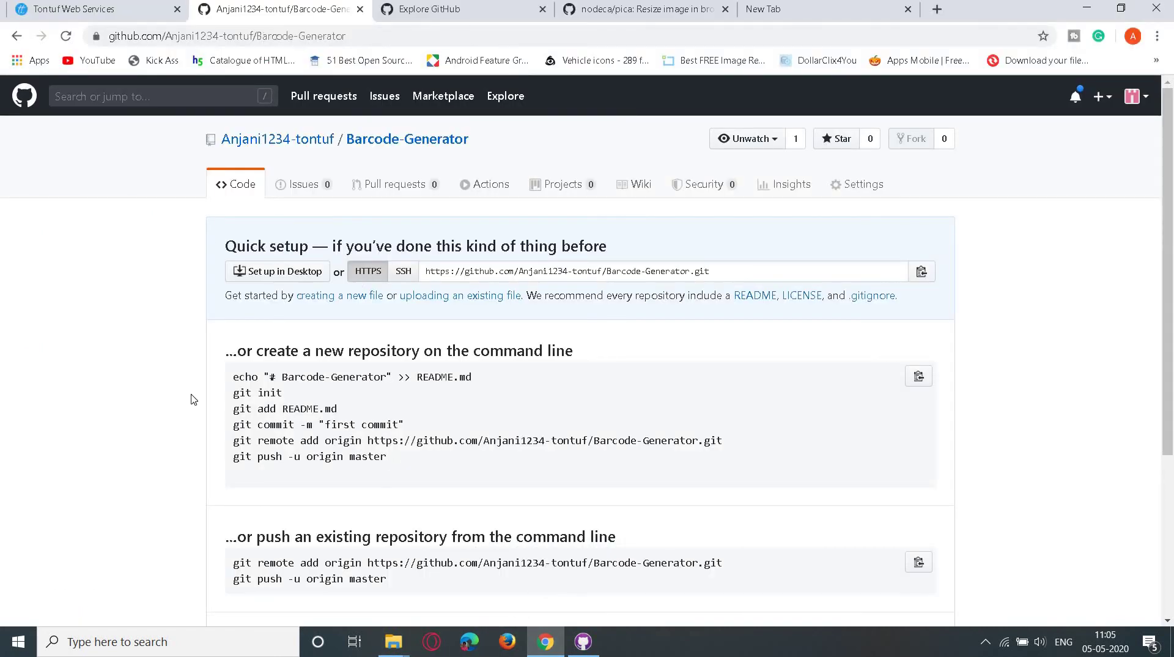
pyautogui.moveTo(393, 646)
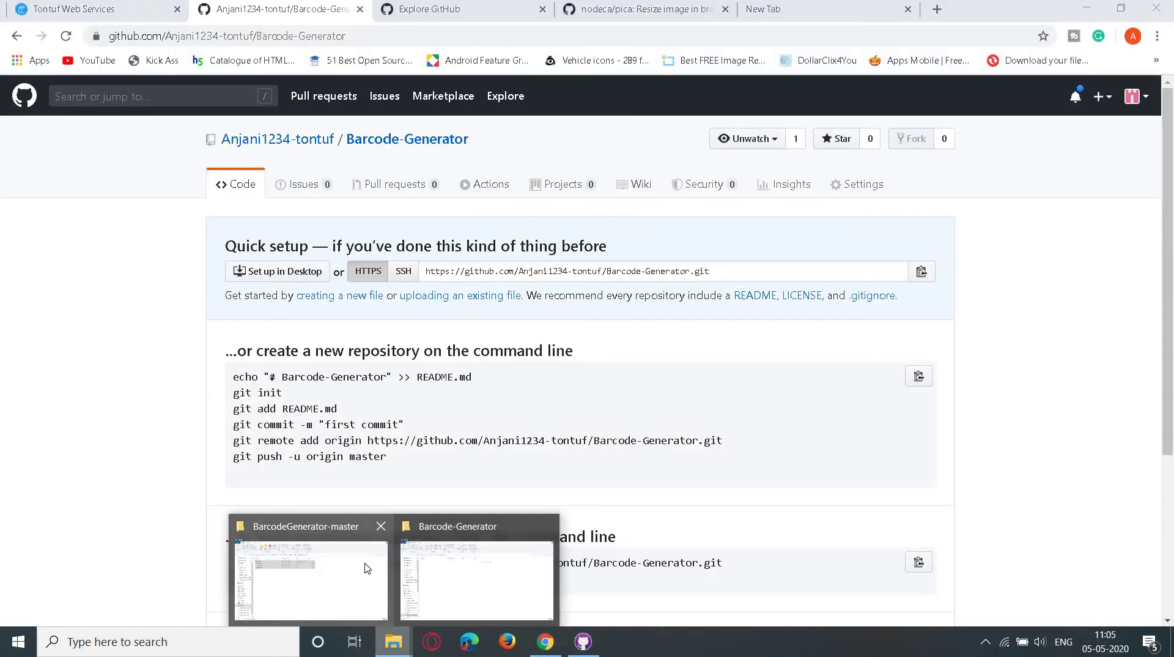
pyautogui.click(367, 567)
pyautogui.moveTo(339, 304)
pyautogui.mouseDown()
pyautogui.moveTo(335, 199)
pyautogui.moveTo(302, 225)
pyautogui.mouseUp()
pyautogui.moveTo(294, 269)
pyautogui.mouseDown()
pyautogui.moveTo(306, 170)
pyautogui.moveTo(333, 285)
pyautogui.moveTo(455, 574)
pyautogui.moveTo(414, 394)
pyautogui.mouseUp()
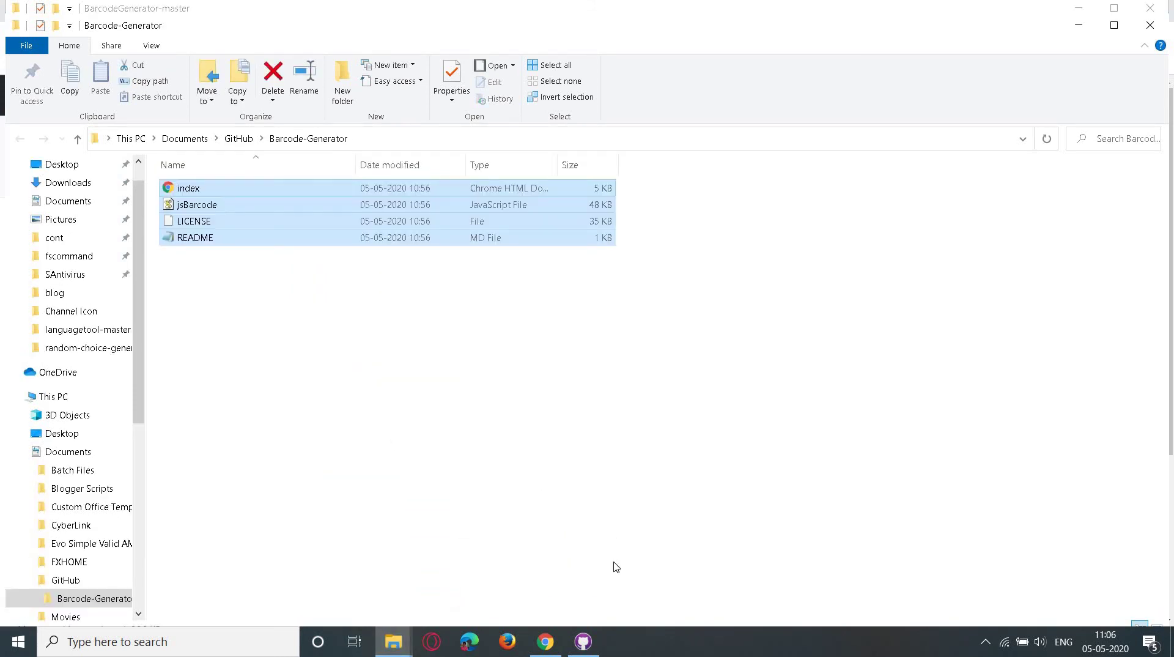
# - Commit the four new files to master with the summary 'Barcode-Generator'
pyautogui.click(590, 642)
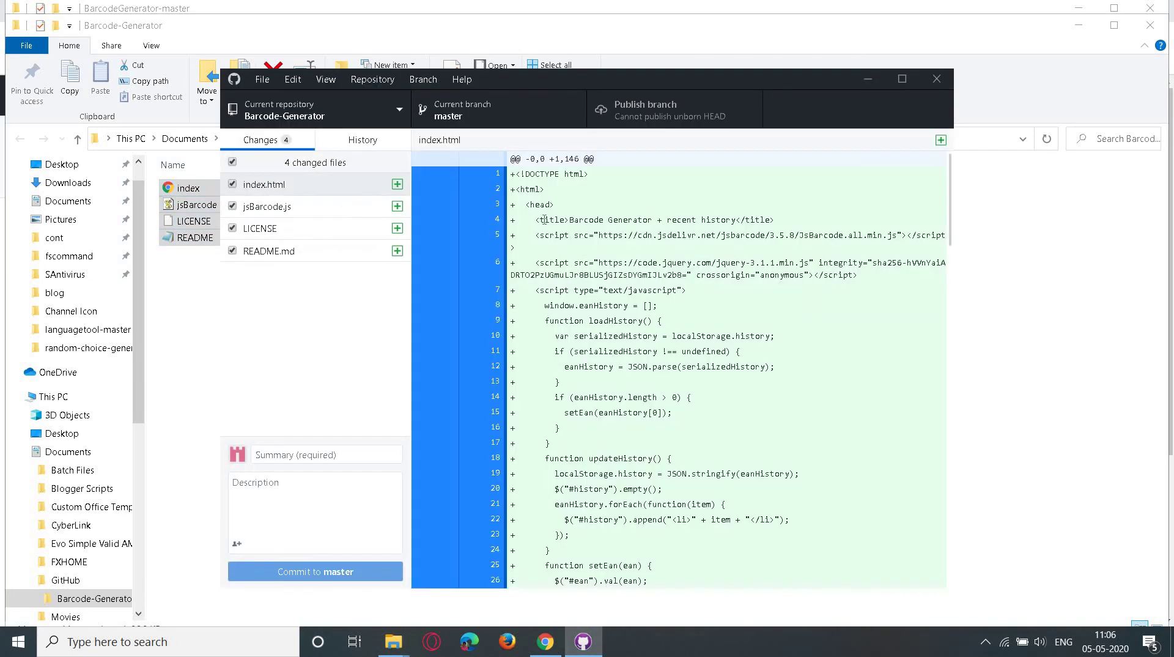
pyautogui.scroll(-2, 627, 245)
pyautogui.scroll(2, 638, 250)
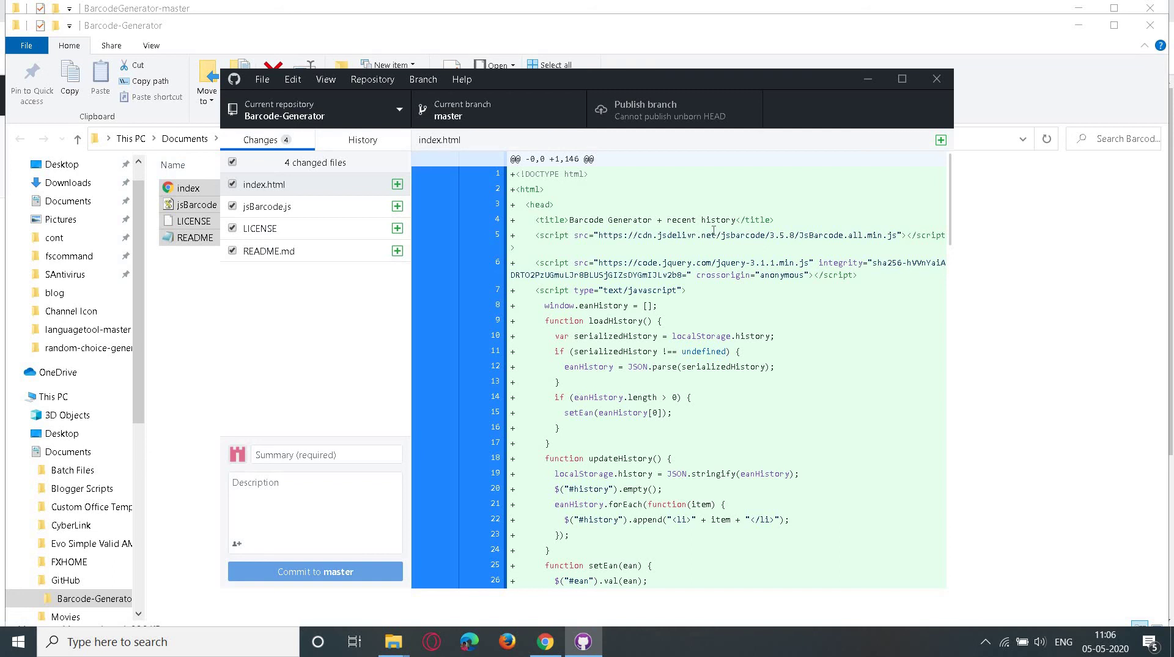
pyautogui.click(316, 455)
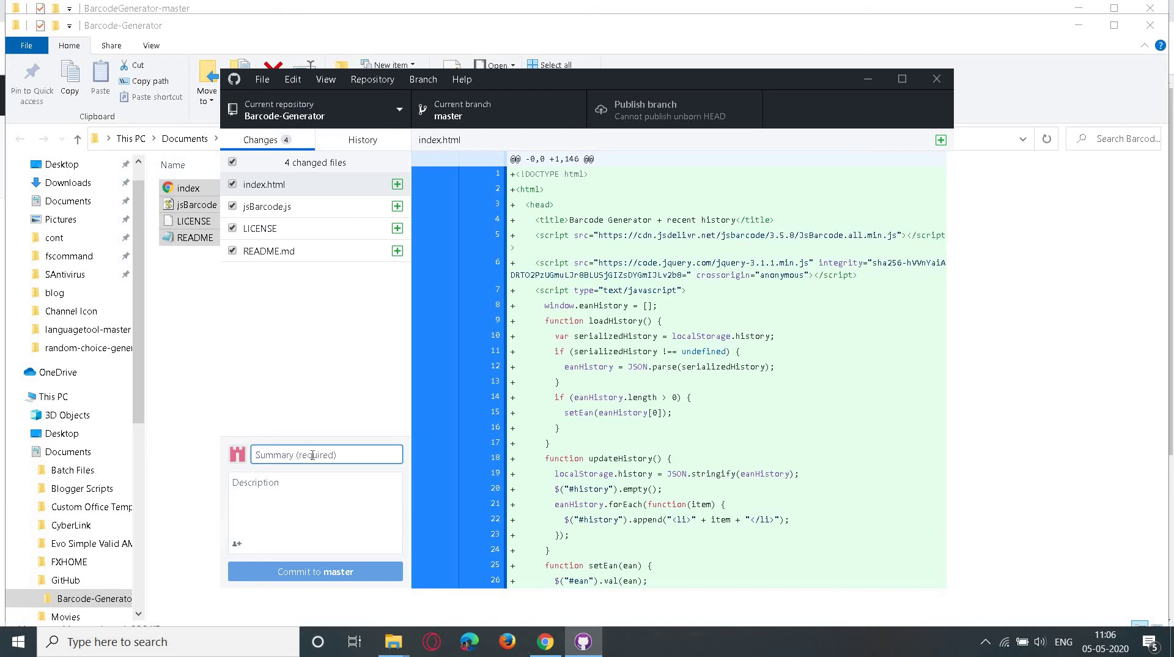
pyautogui.write('Barcode-Generator')
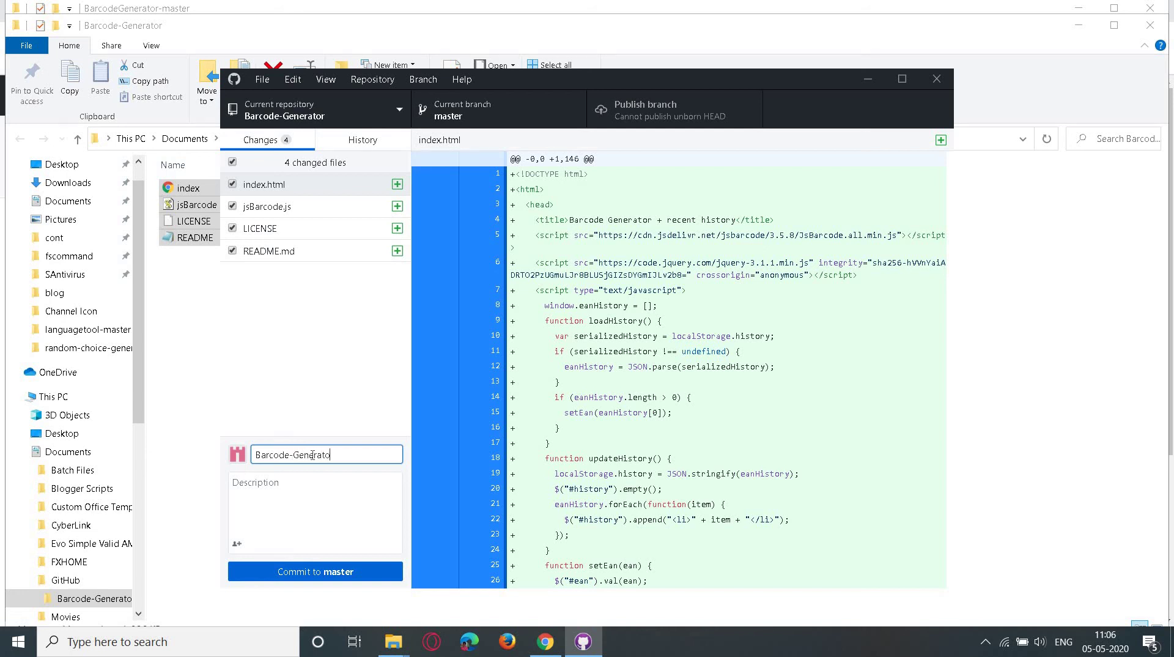
pyautogui.click(264, 571)
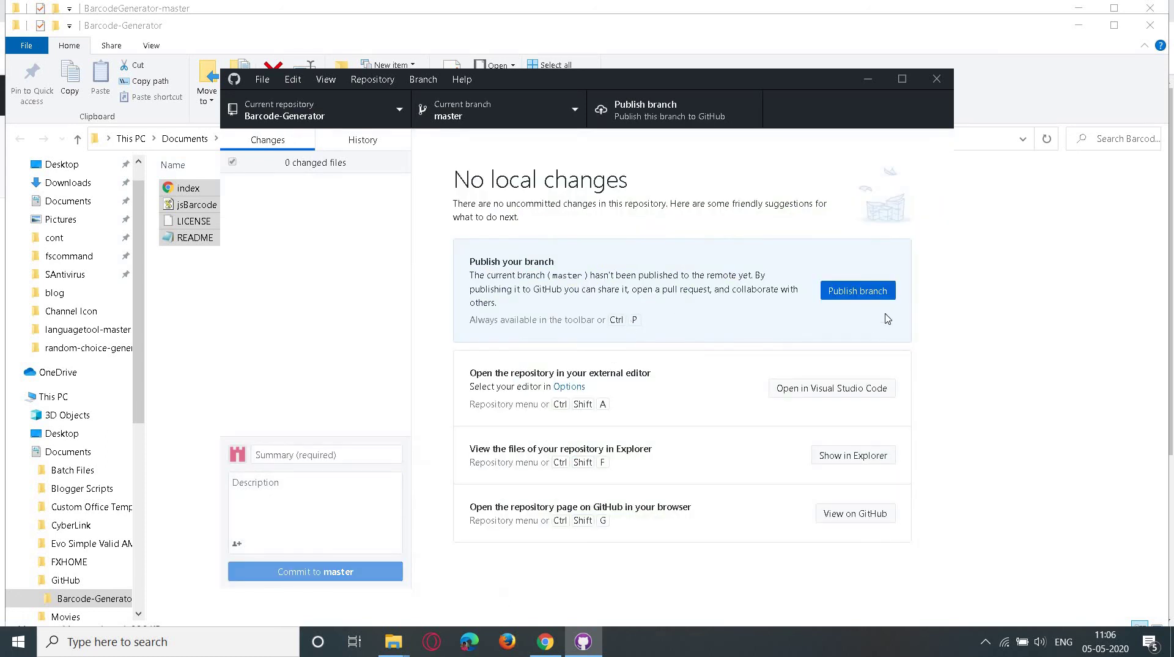
# - Publish the master branch to GitHub and return to the browser
pyautogui.click(868, 296)
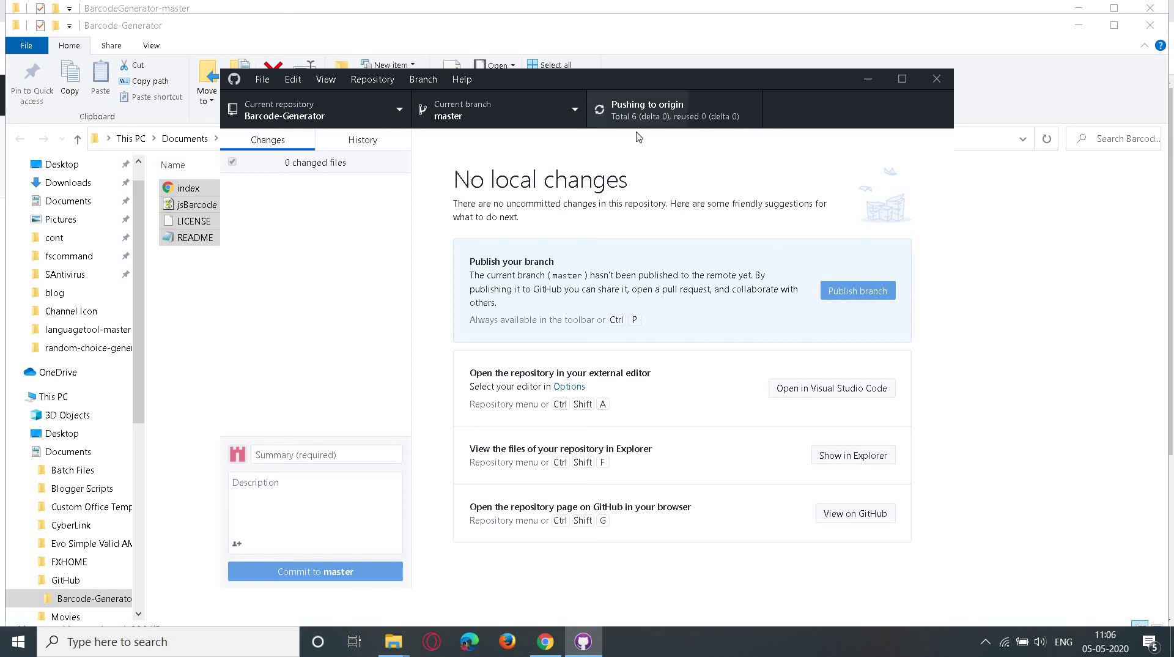
pyautogui.click(545, 640)
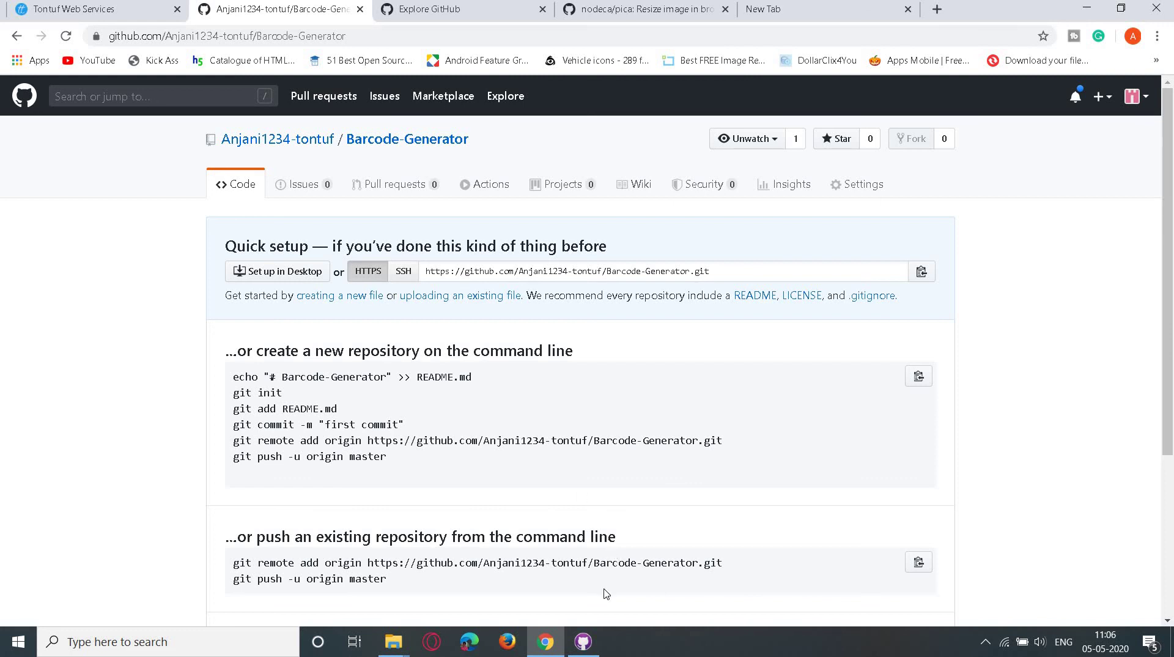
# - Refresh the repository to see LICENSE, README.md, index.html and jsBarcode.js, then edit README.md
pyautogui.click(582, 640)
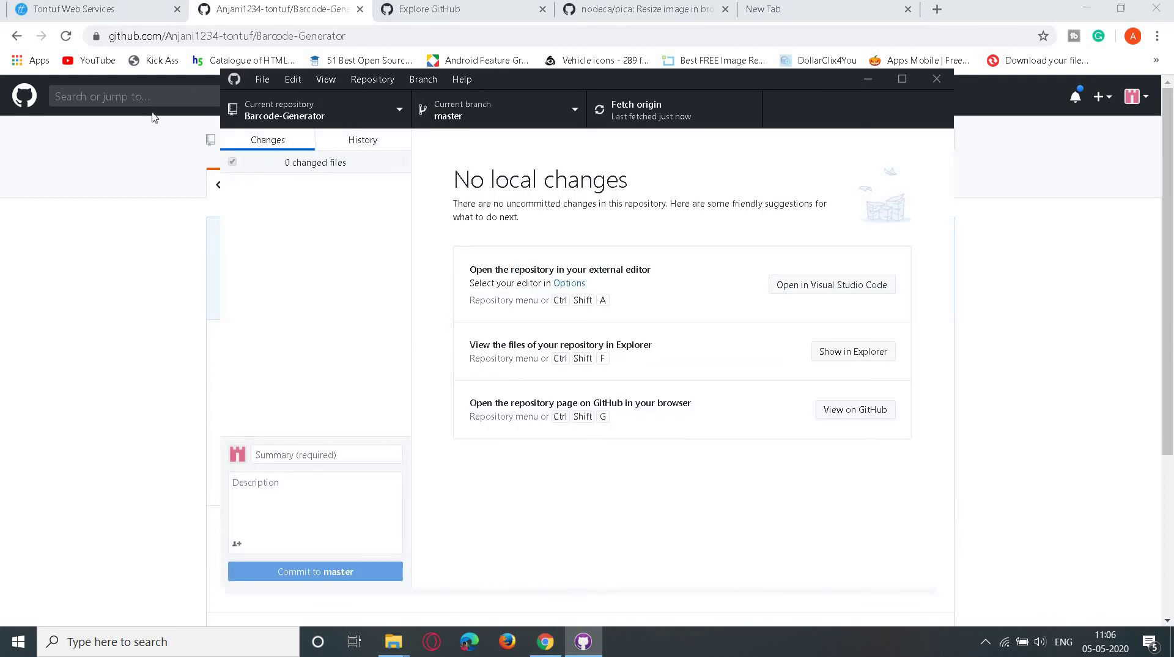
pyautogui.click(544, 640)
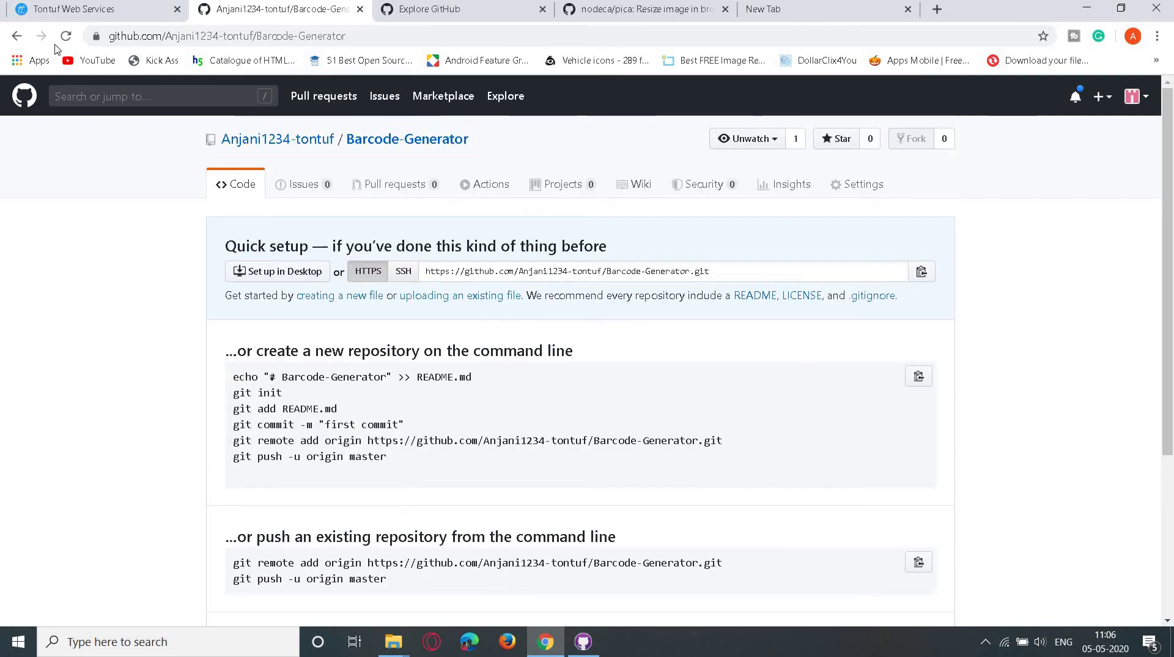
pyautogui.click(60, 37)
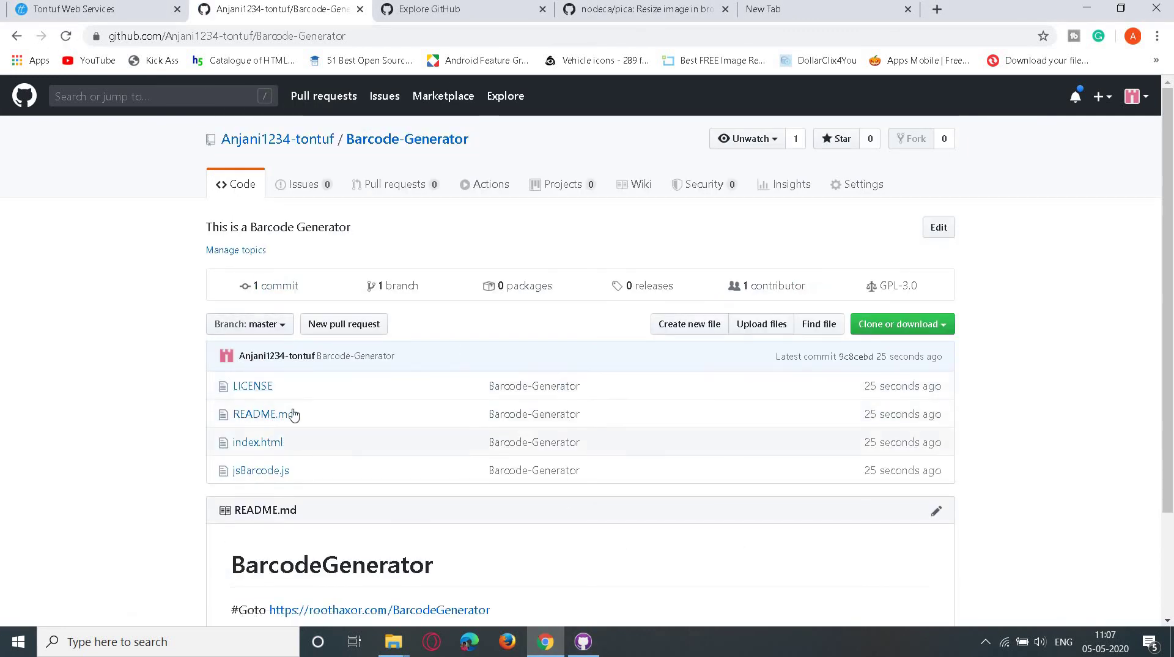
pyautogui.scroll(-3, 397, 466)
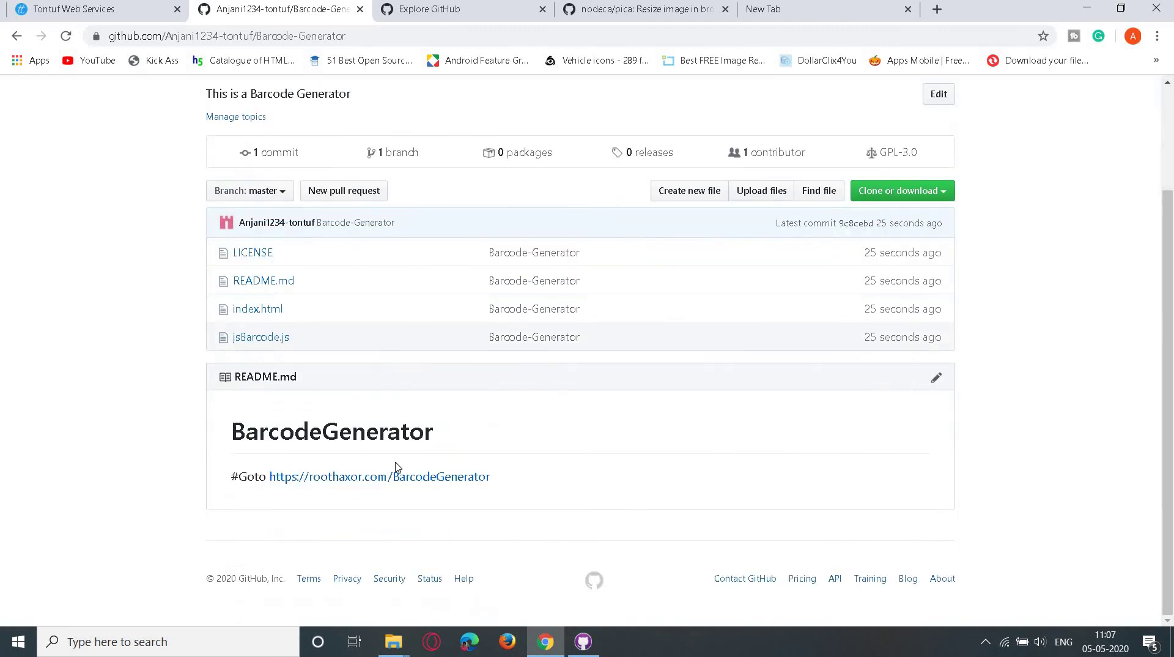
pyautogui.scroll(2, 925, 472)
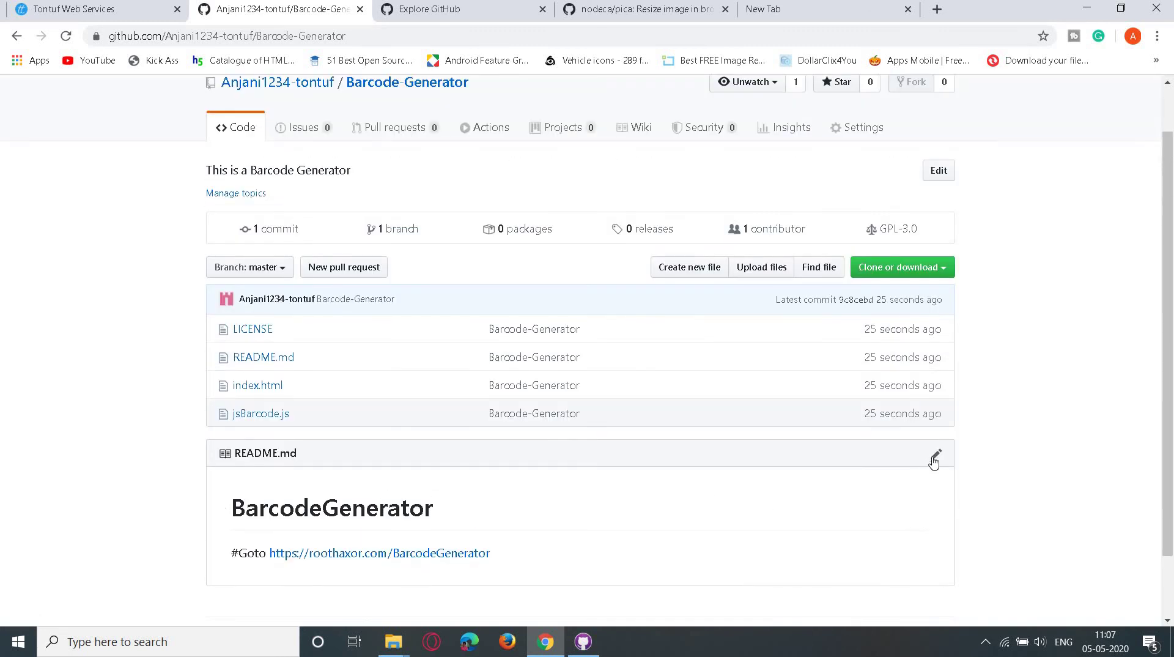
pyautogui.click(935, 458)
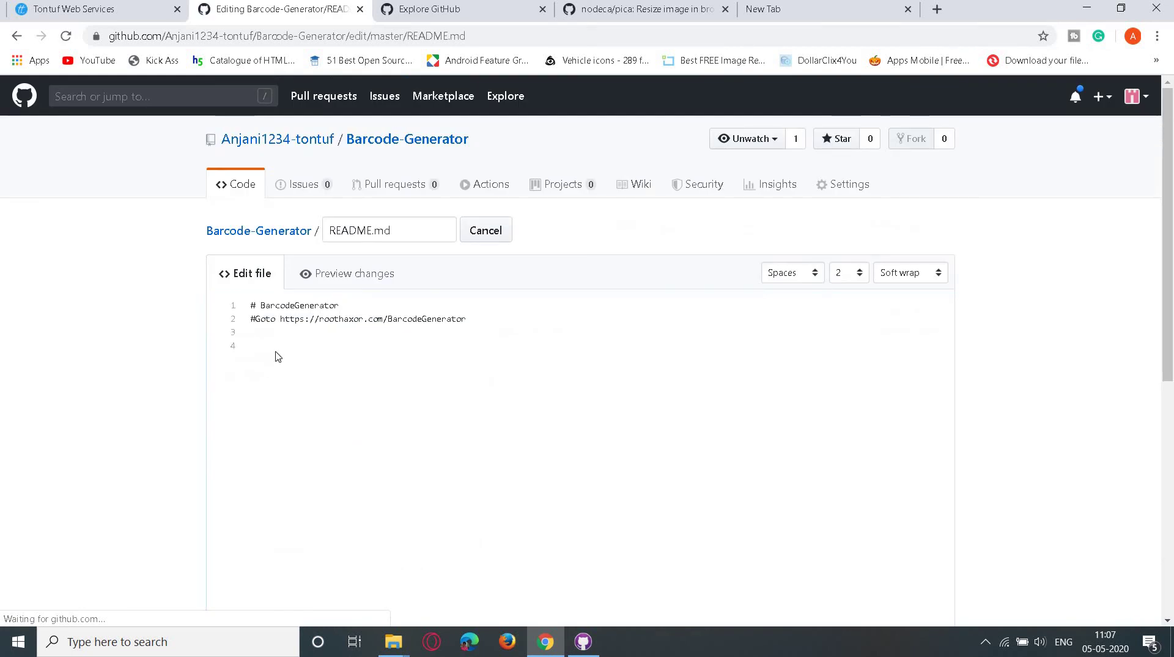
# - Discard the unsaved README.md edit and go to the Barcode-Generator repository's Settings page
pyautogui.scroll(-1, 269, 275)
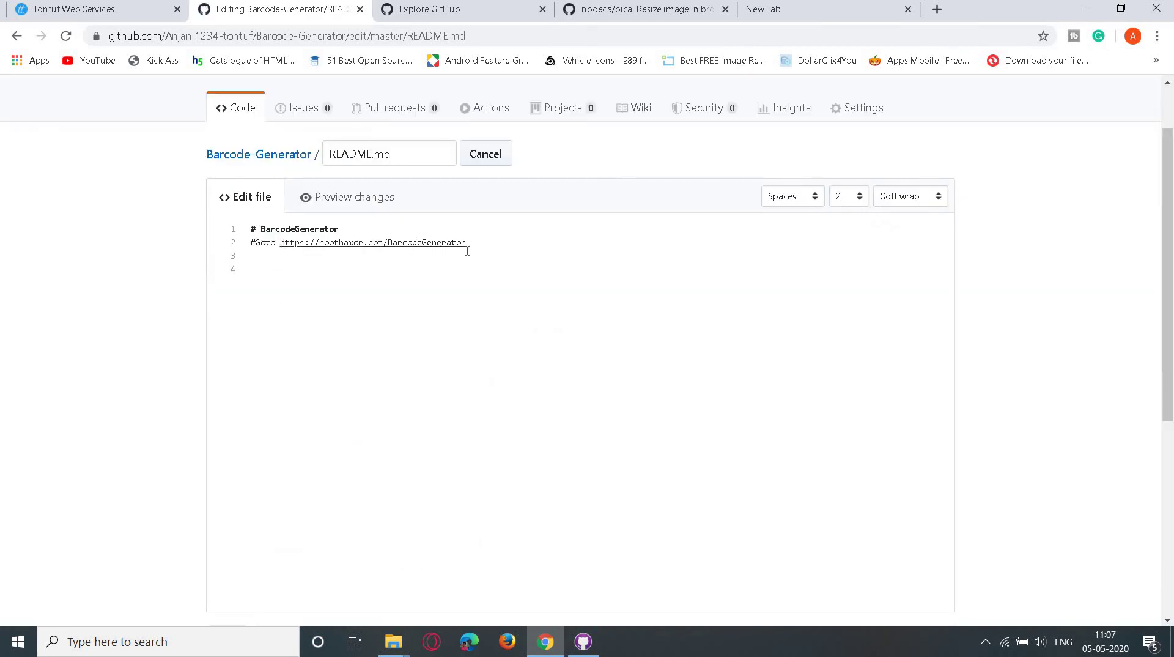
pyautogui.moveTo(467, 251); pyautogui.dragTo(478, 250)
pyautogui.click(486, 157)
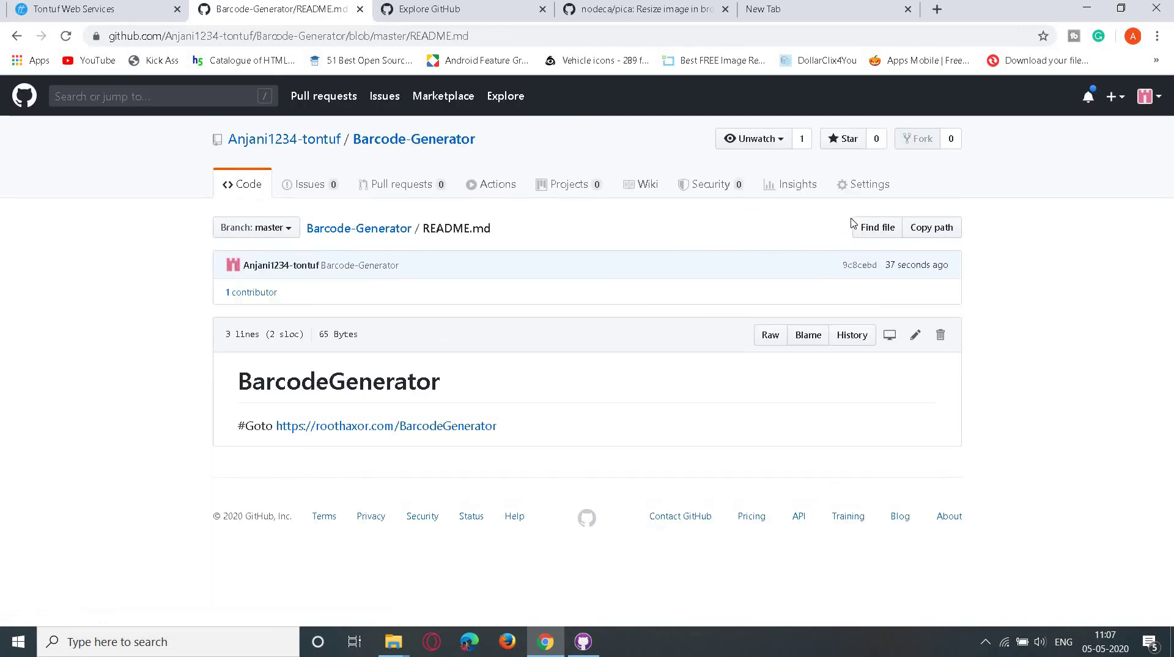
pyautogui.click(858, 183)
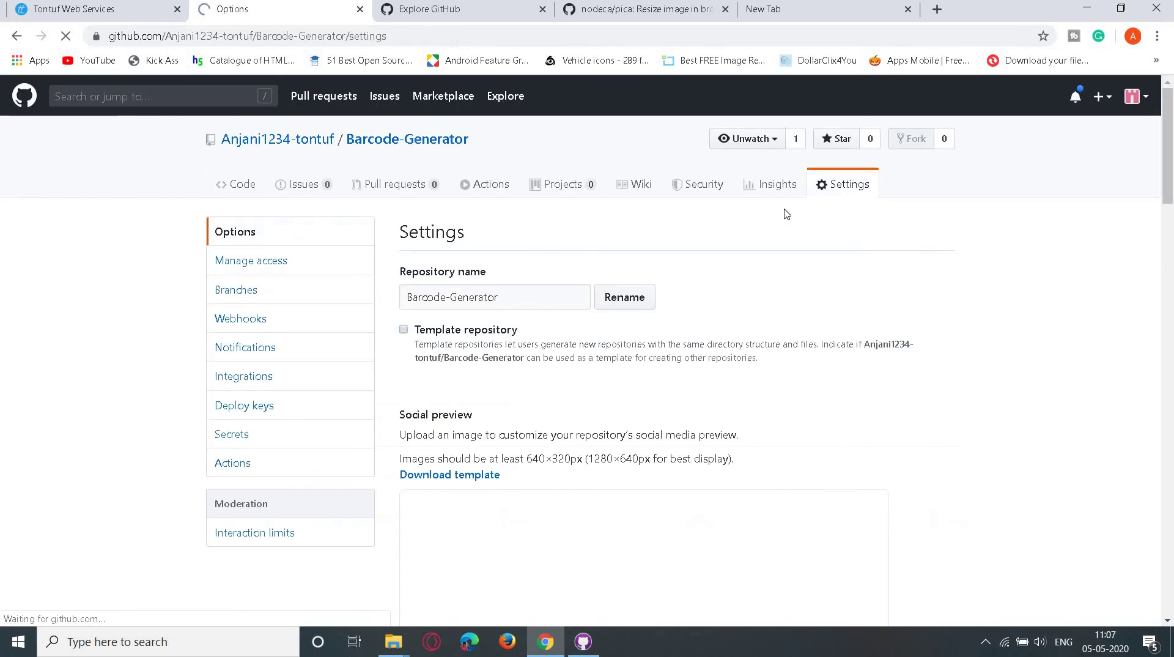
pyautogui.click(521, 290)
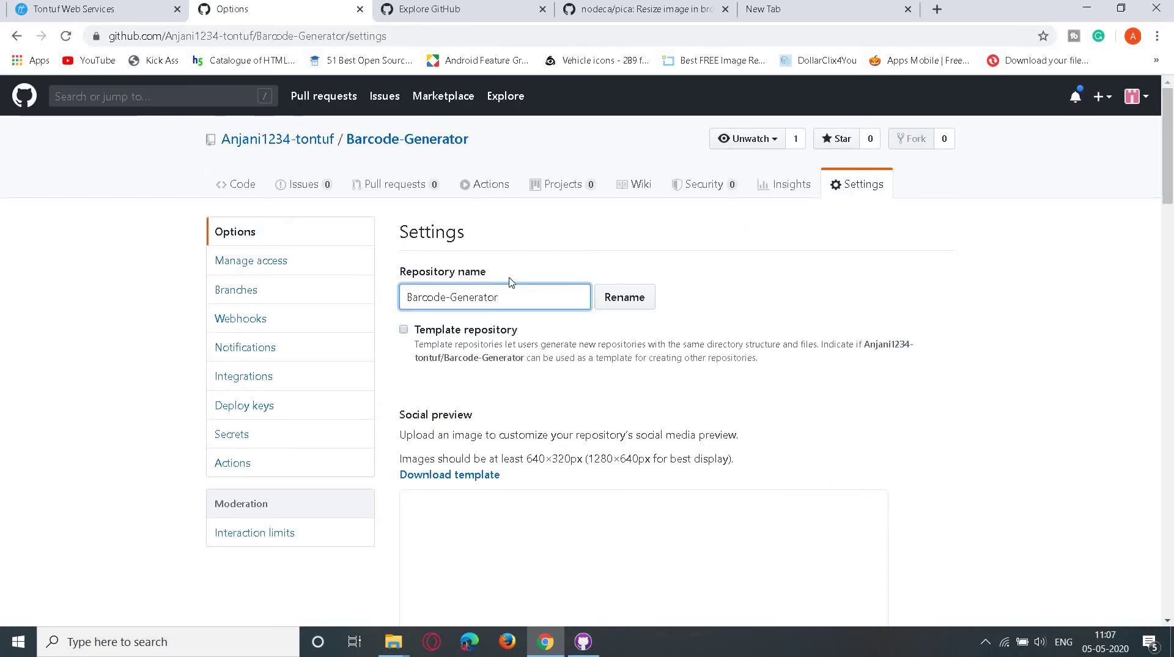
pyautogui.scroll(-5, 482, 341)
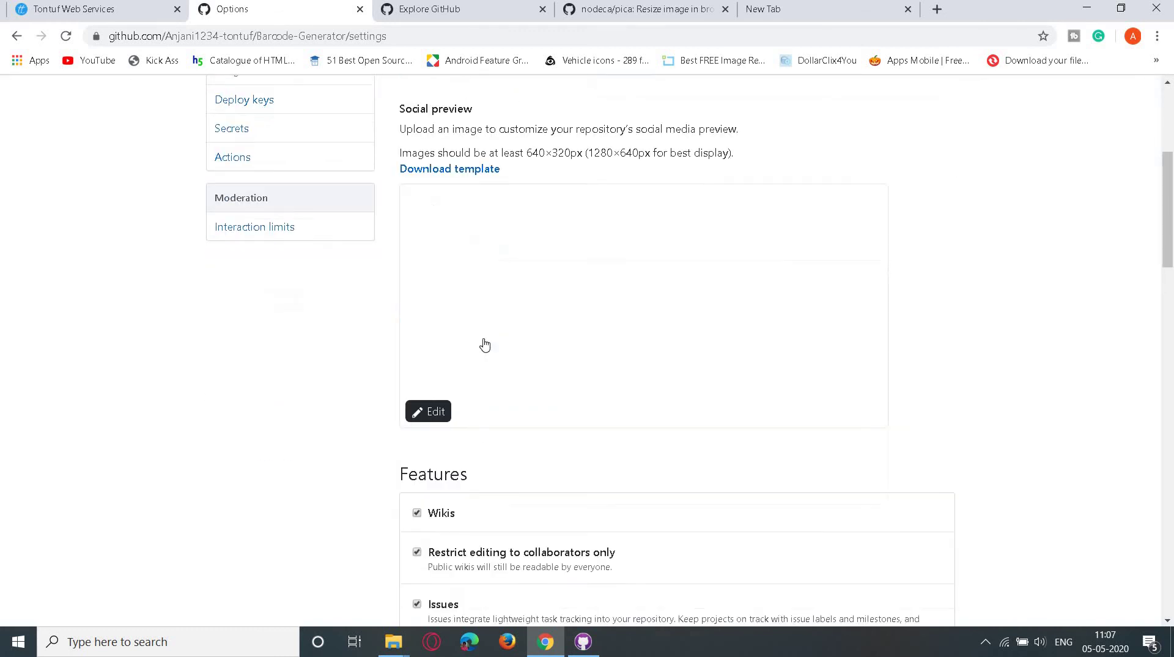
pyautogui.scroll(-3, 483, 343)
pyautogui.scroll(-4, 483, 342)
pyautogui.scroll(-4, 483, 355)
pyautogui.scroll(-1, 482, 368)
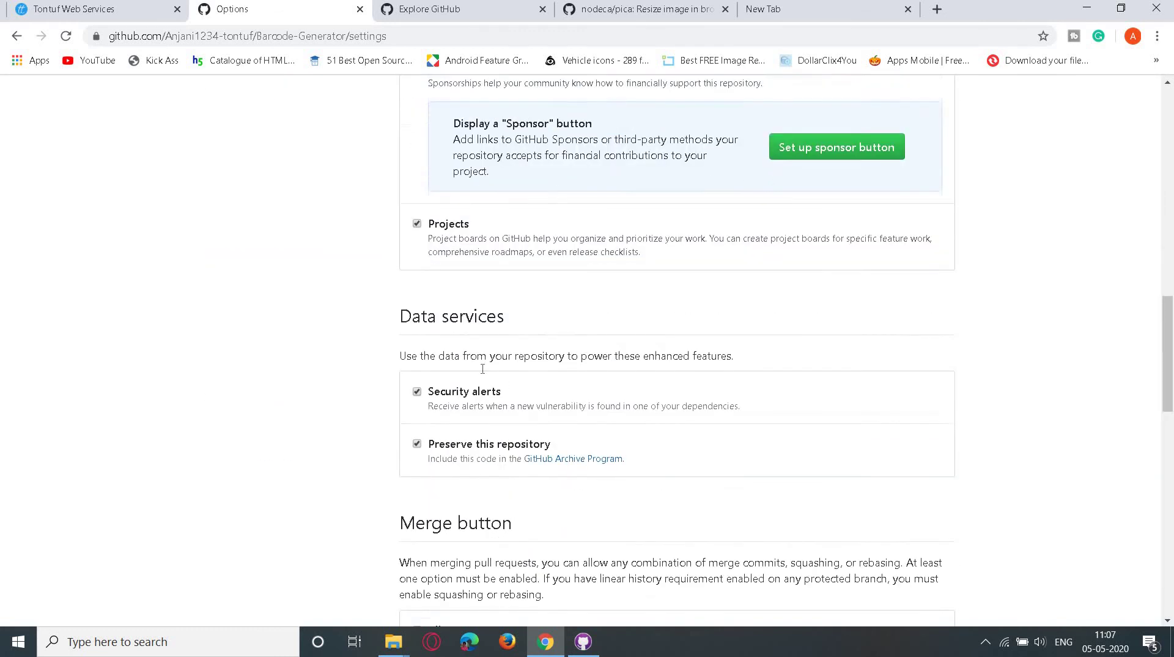
pyautogui.scroll(-3, 483, 369)
pyautogui.scroll(-3, 456, 307)
pyautogui.scroll(-3, 458, 414)
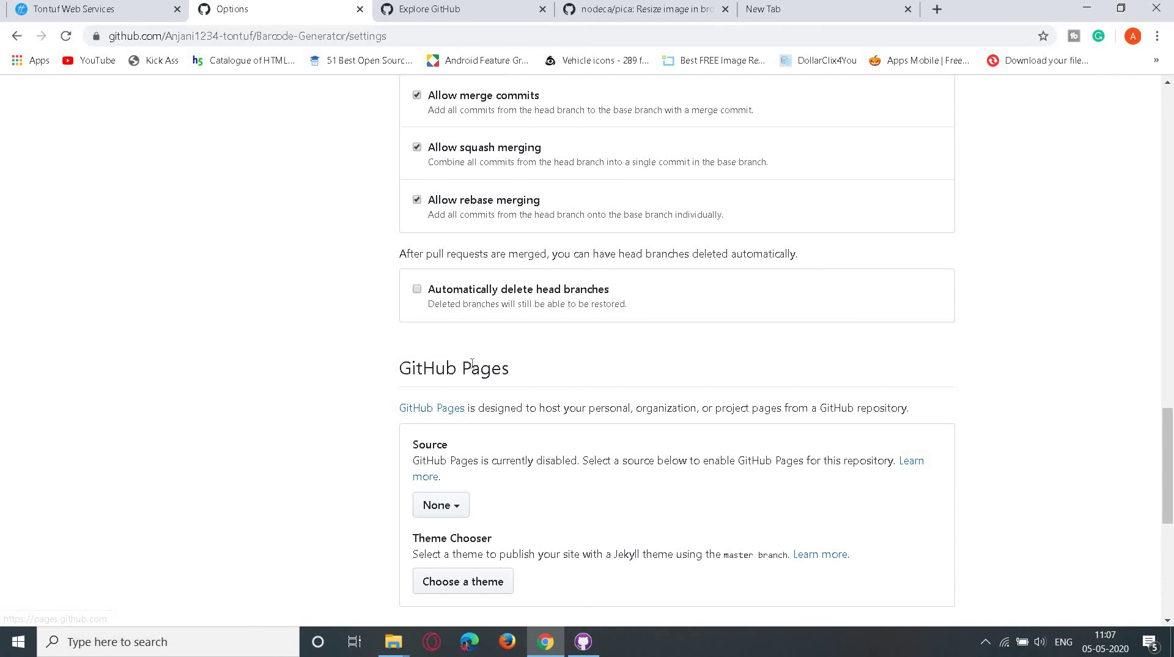
pyautogui.moveTo(472, 363); pyautogui.dragTo(422, 364)
pyautogui.click(441, 504)
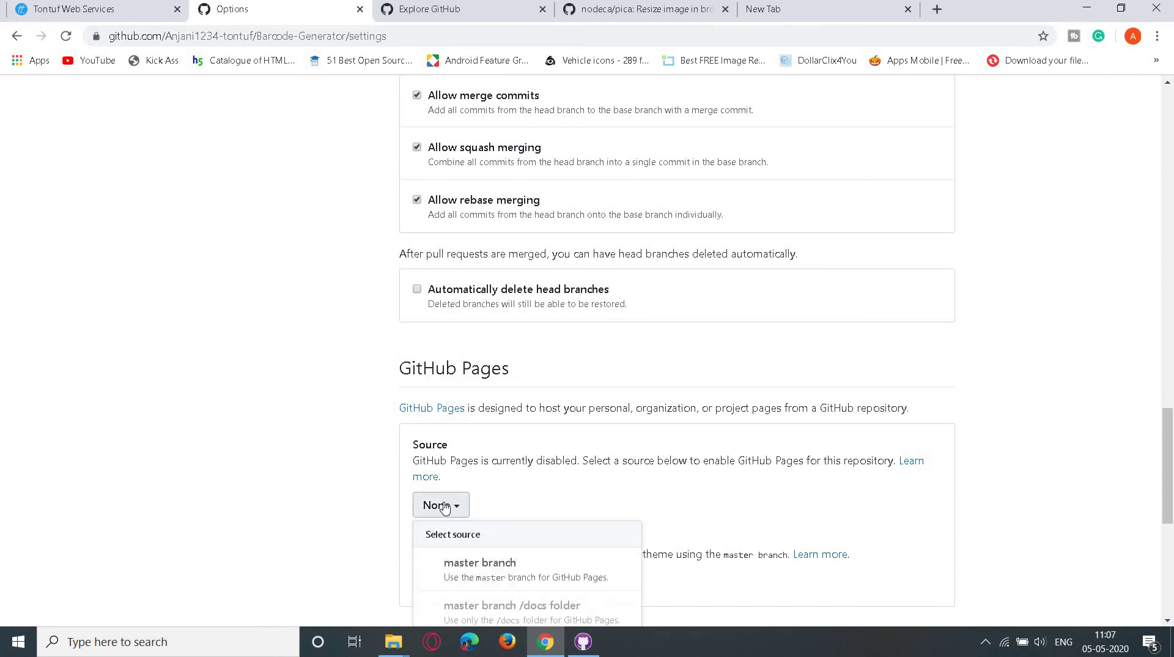
pyautogui.click(444, 506)
pyautogui.scroll(-3, 474, 417)
pyautogui.click(444, 353)
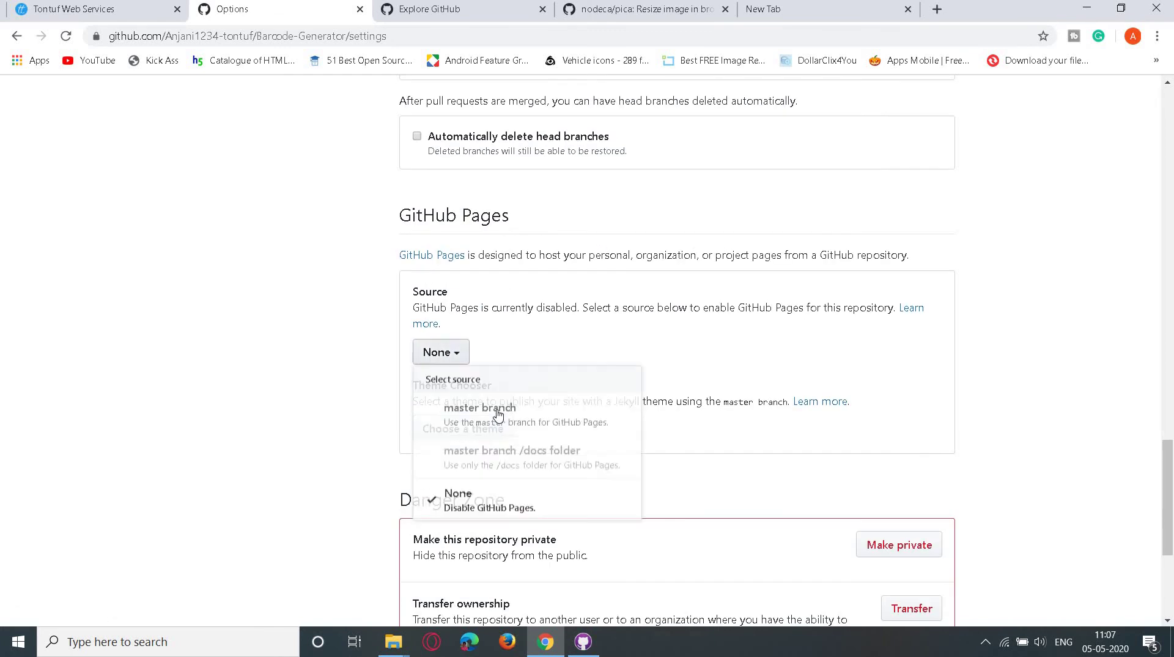
pyautogui.press('Escape')
pyautogui.scroll(10, 552, 391)
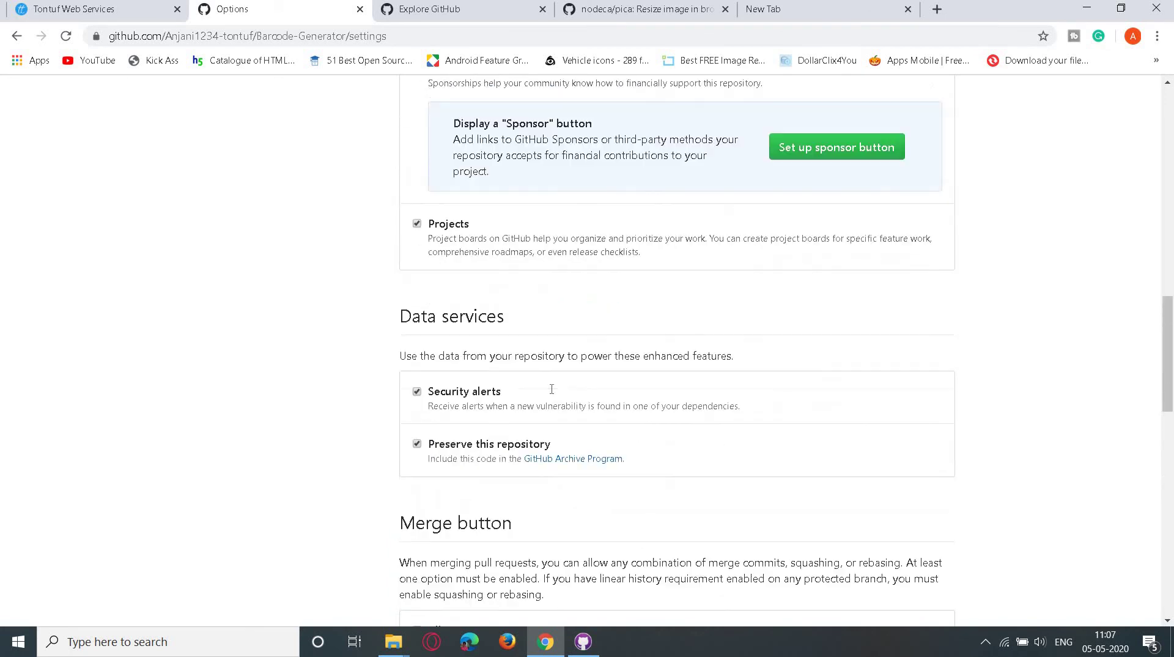
pyautogui.scroll(5, 551, 389)
pyautogui.scroll(15, 520, 359)
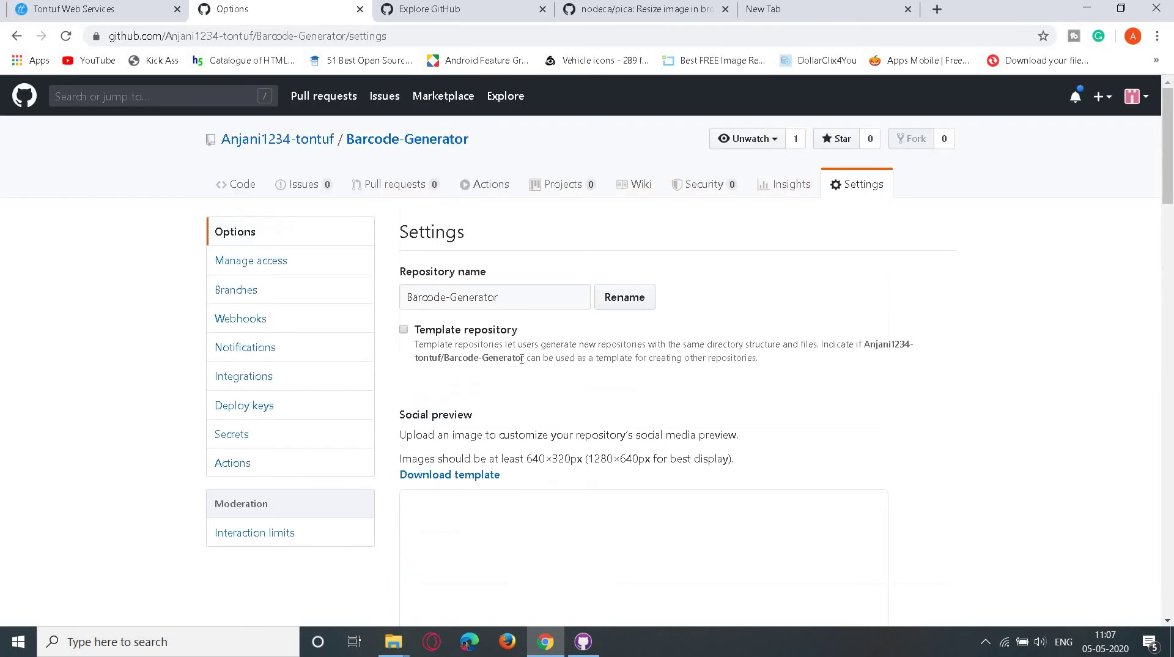
# - Append '.github' to the repository name to rename it Barcode-Generator.github.io, then reopen Settings
pyautogui.click(521, 298)
pyautogui.write('.gi')
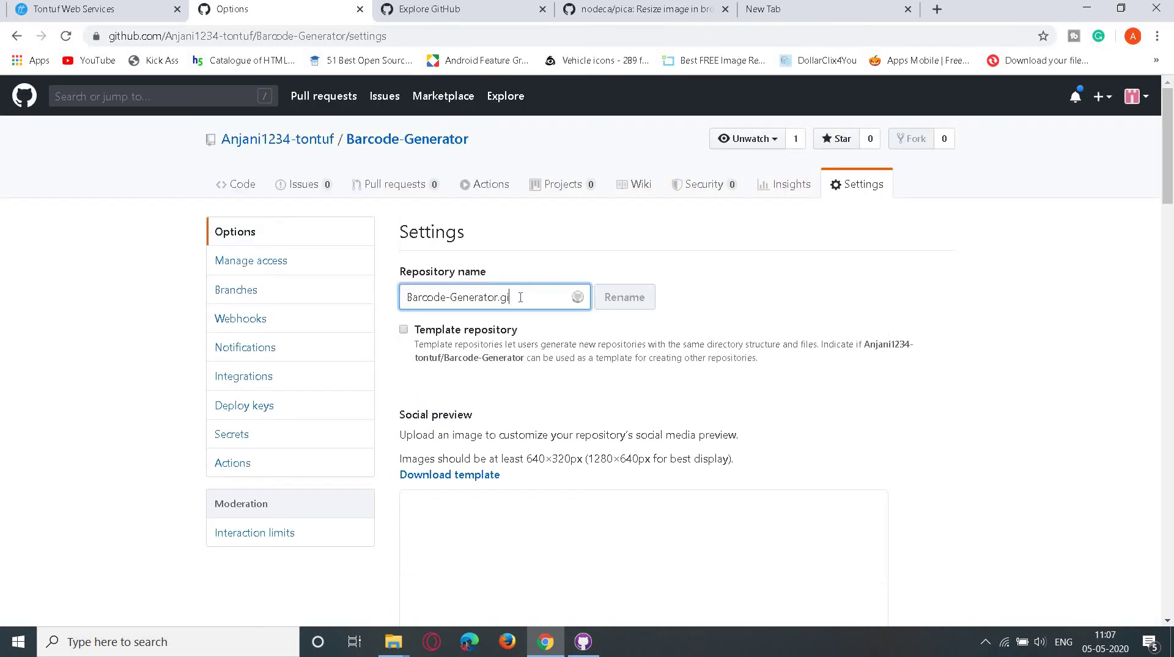
pyautogui.write('thub.io')
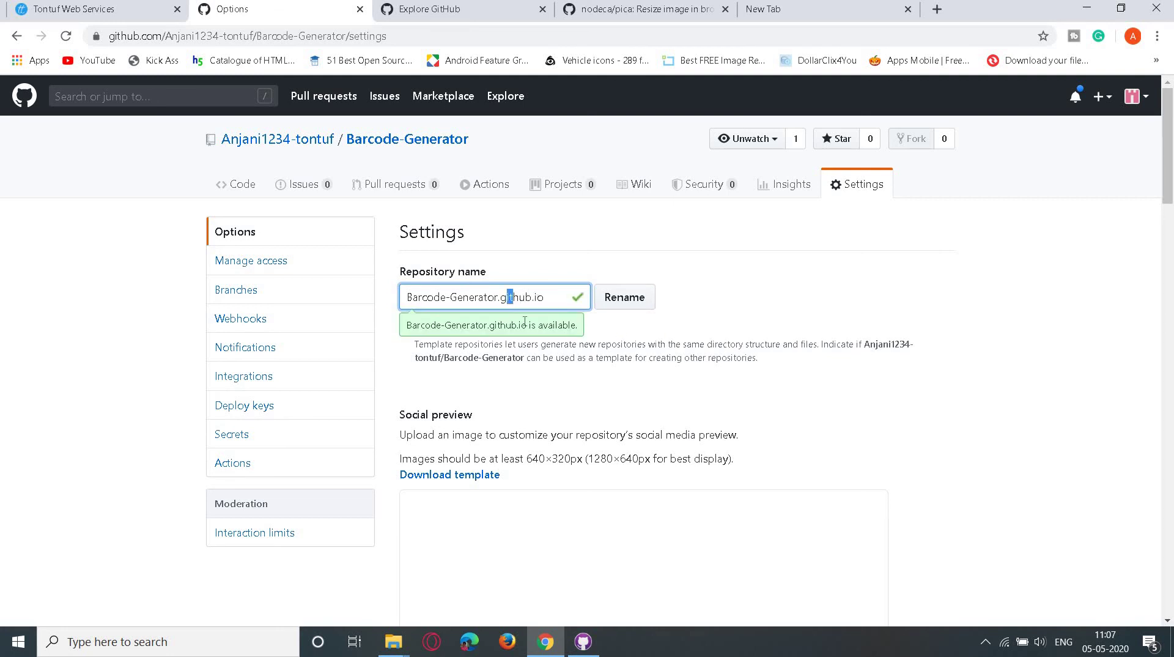
pyautogui.scroll(-14, 524, 321)
pyautogui.scroll(6, 539, 358)
pyautogui.scroll(7, 592, 338)
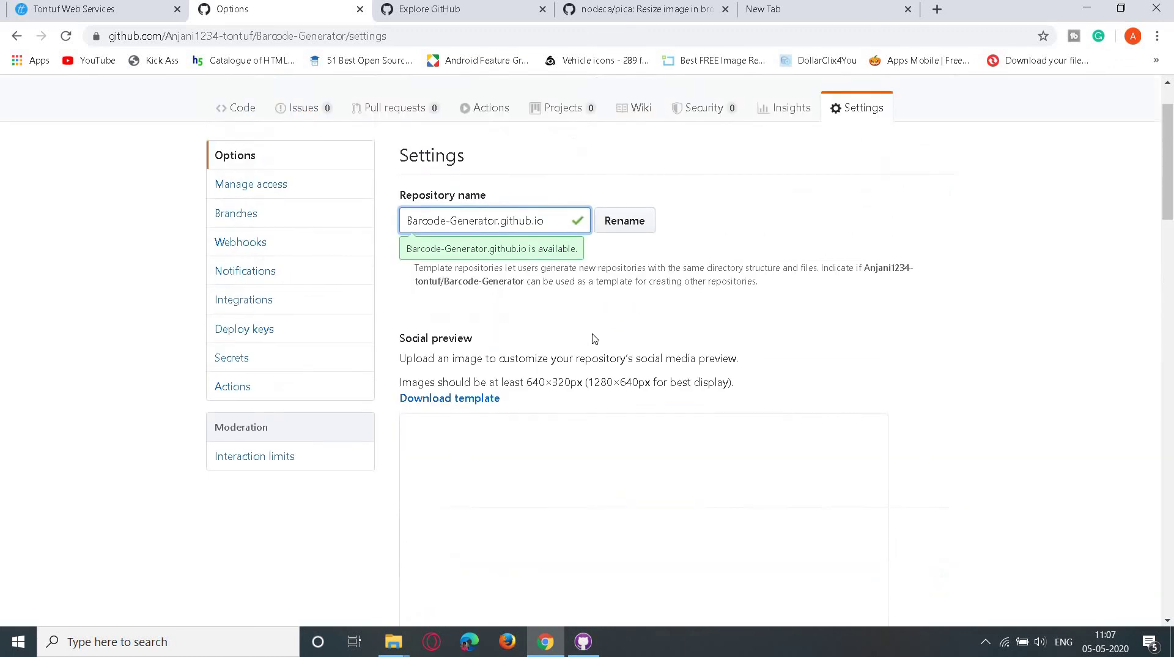
pyautogui.scroll(2, 593, 338)
pyautogui.click(623, 299)
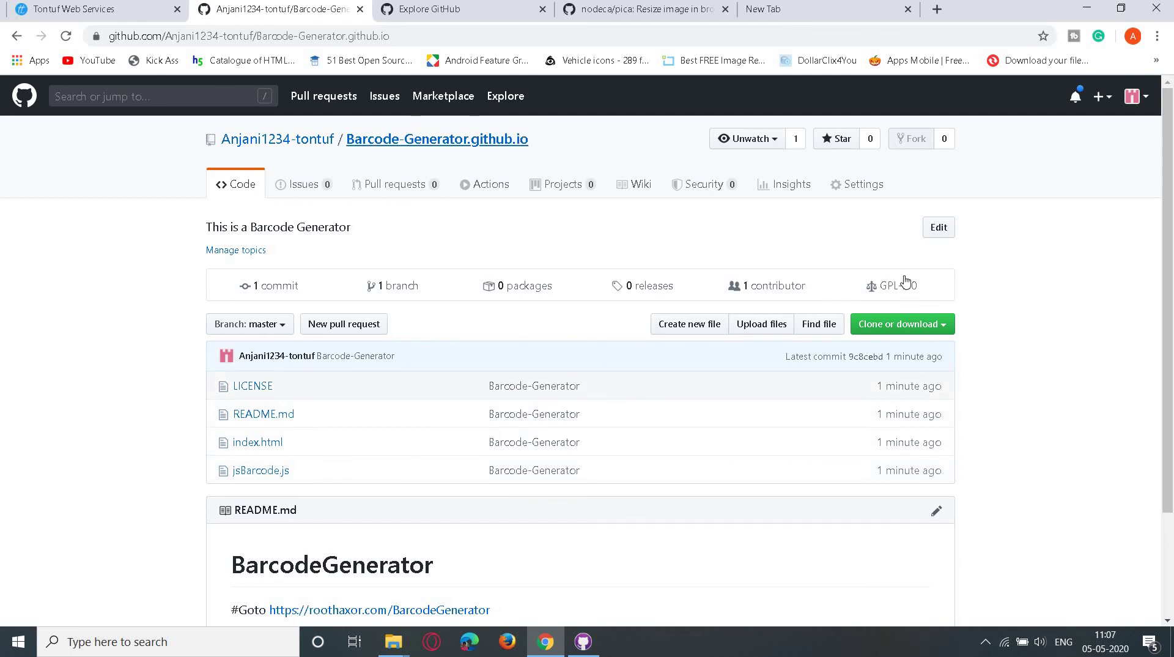
pyautogui.click(866, 185)
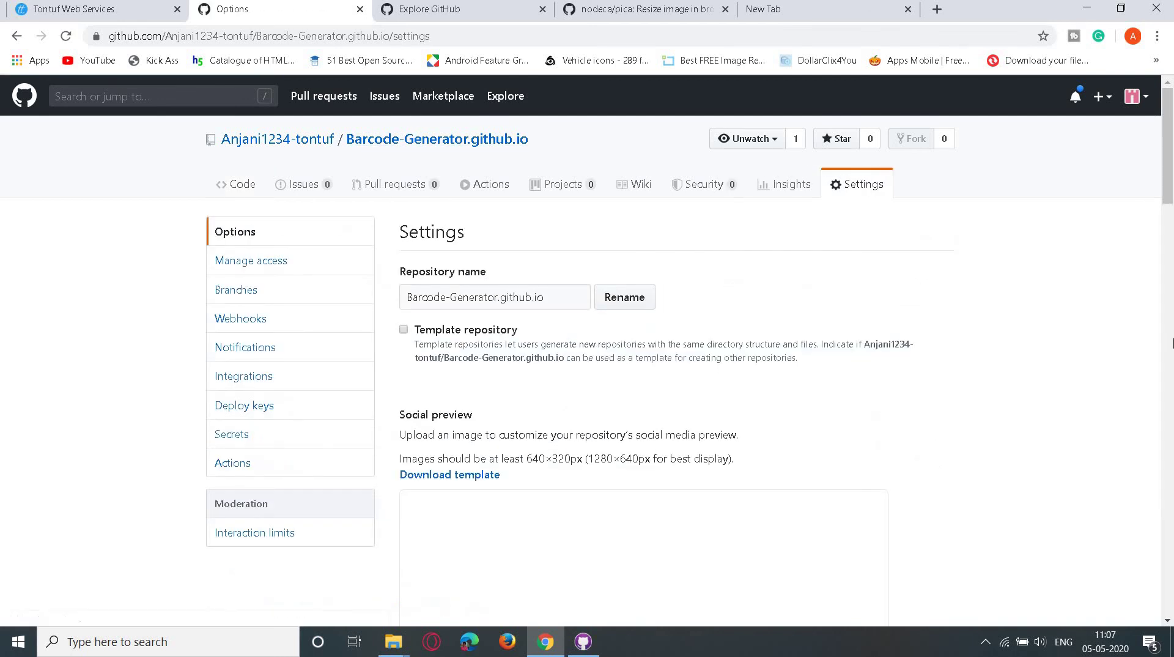
# - Set the GitHub Pages source to the master branch
pyautogui.scroll(-3, 1015, 263)
pyautogui.scroll(-7, 1163, 337)
pyautogui.scroll(-9, 1163, 337)
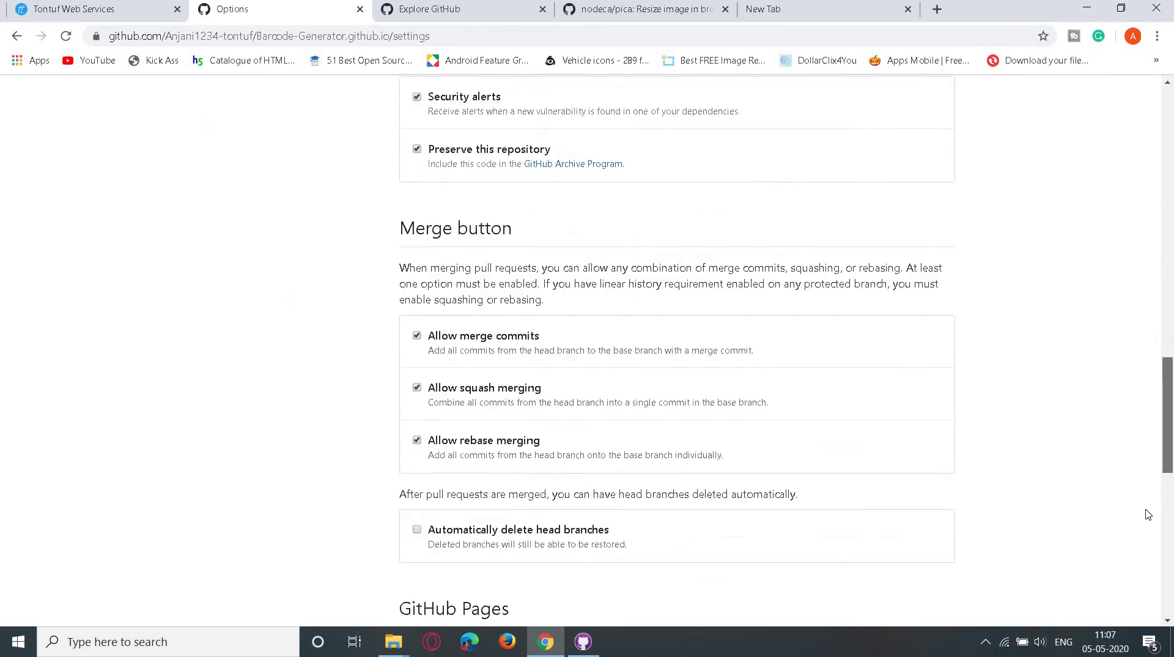
pyautogui.scroll(-7, 1162, 337)
pyautogui.scroll(-4, 1163, 337)
pyautogui.scroll(4, 441, 403)
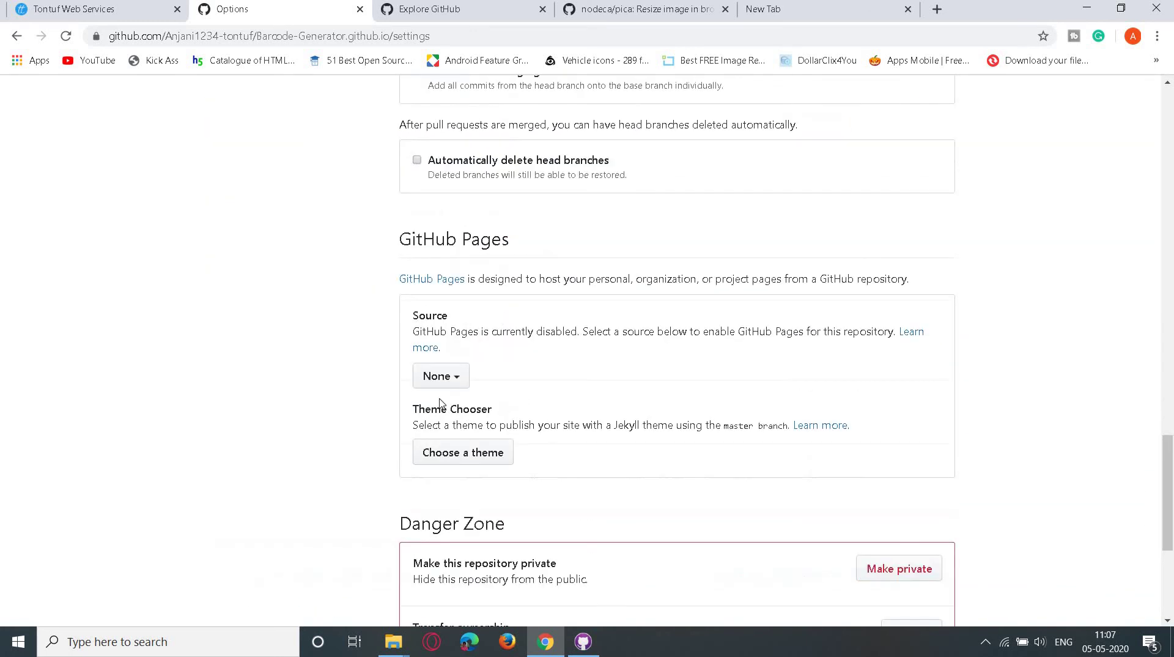
pyautogui.click(441, 376)
pyautogui.click(453, 430)
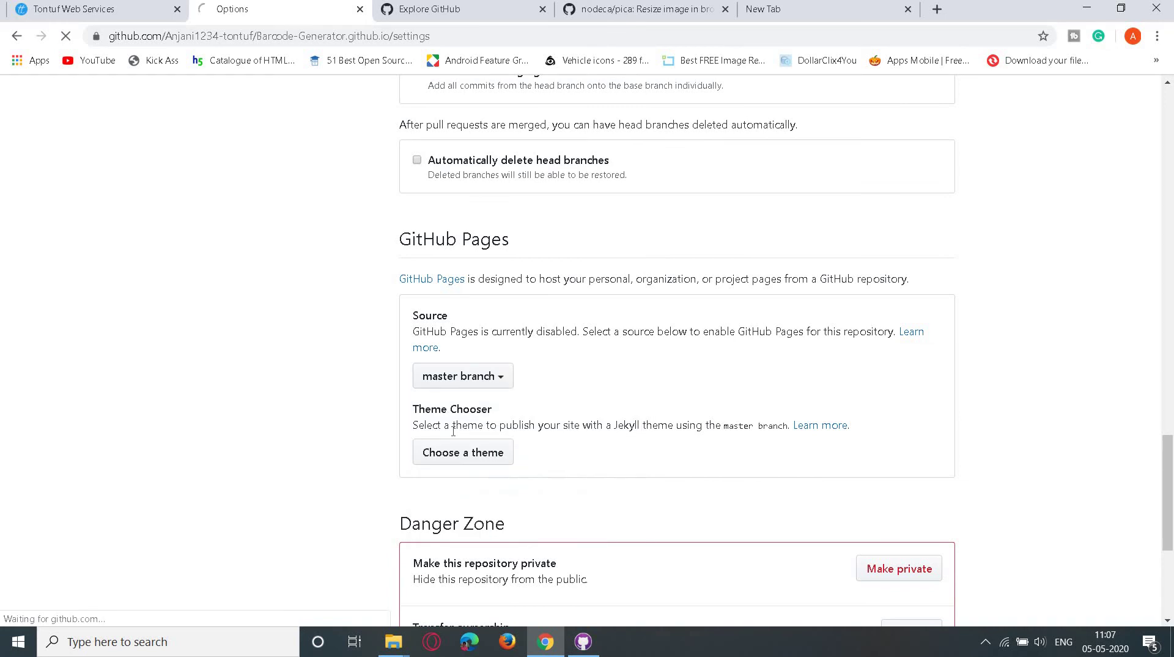
# - Open the published GitHub Pages site address in a new browser tab
pyautogui.scroll(-1, 758, 365)
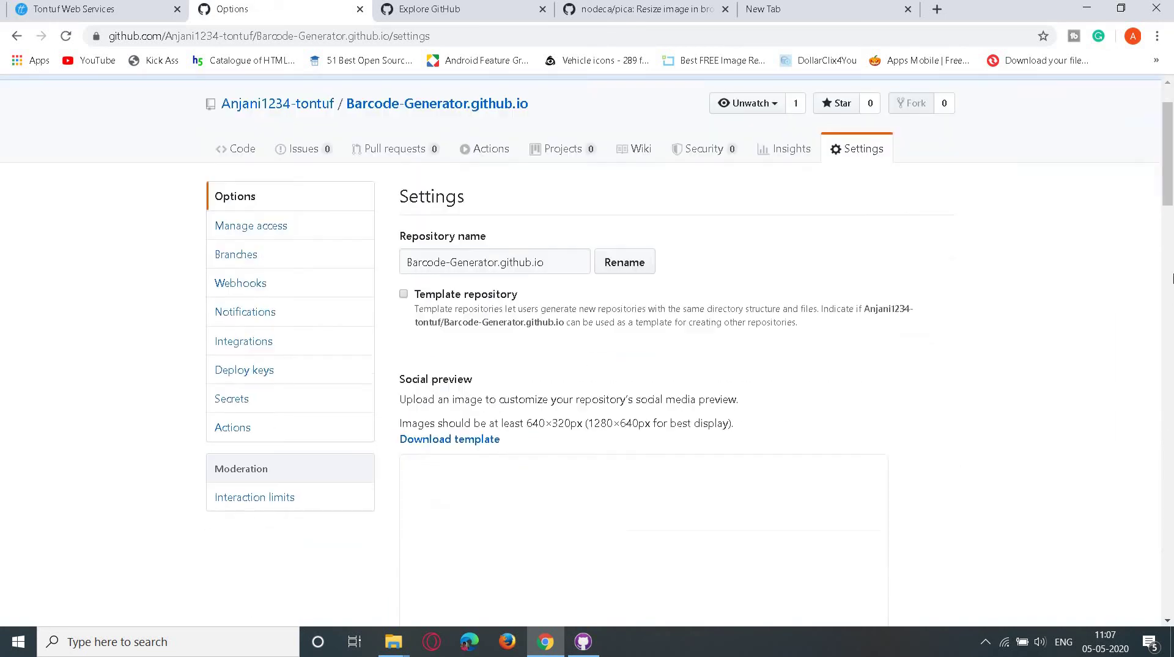
pyautogui.scroll(-5, 758, 365)
pyautogui.scroll(-8, 758, 365)
pyautogui.scroll(-9, 720, 426)
pyautogui.scroll(-6, 587, 410)
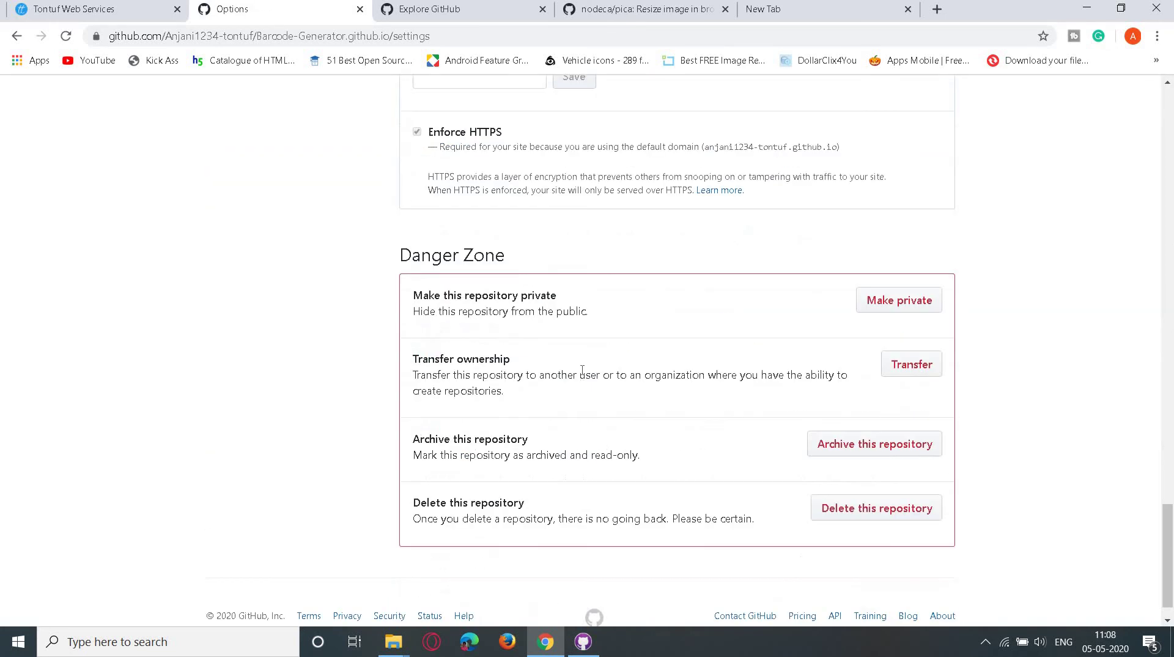
pyautogui.scroll(6, 593, 618)
pyautogui.rightClick(602, 183)
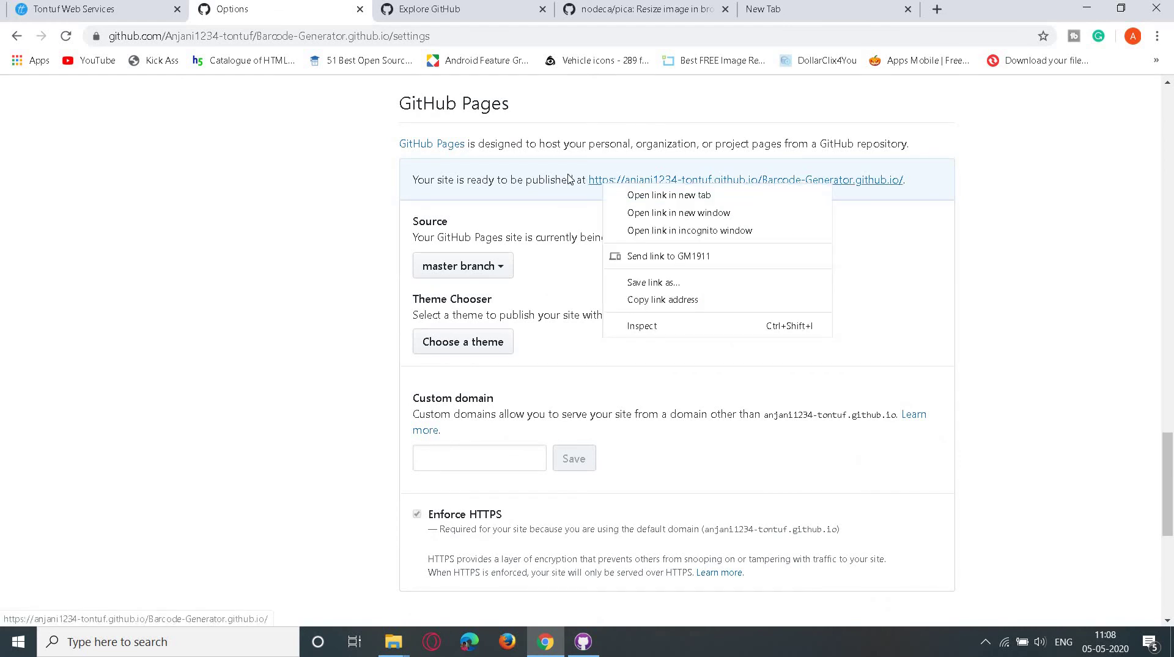
pyautogui.click(642, 193)
pyautogui.click(416, 10)
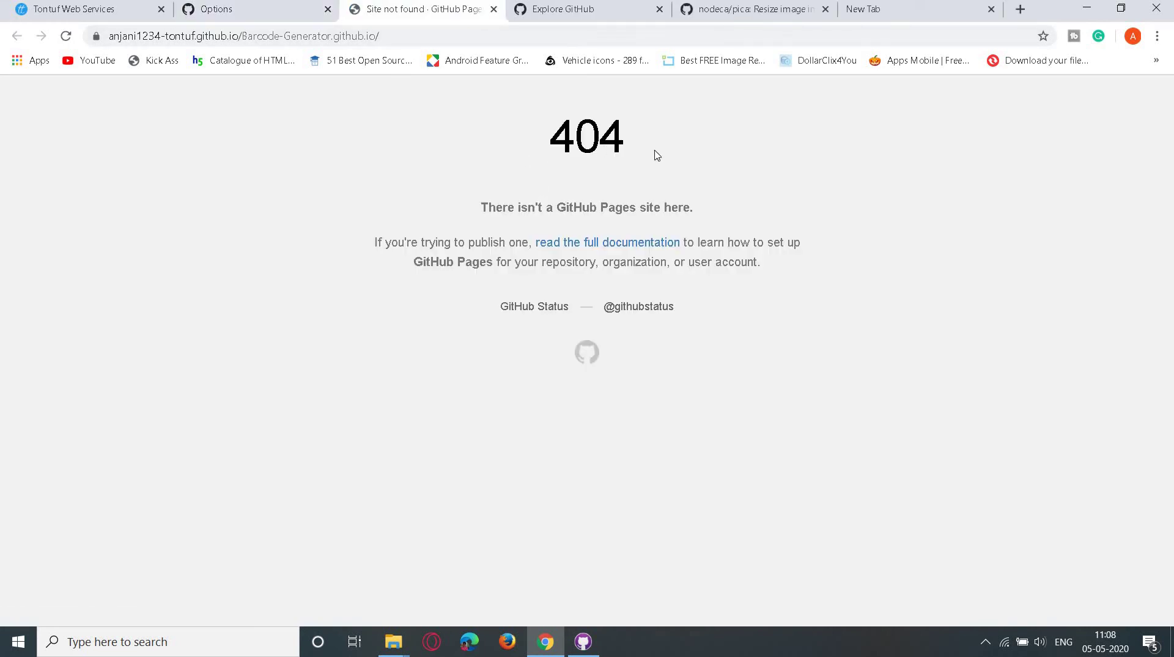
# - Inspect the 404 'There isn't a GitHub Pages site here' page, then return to the repository settings
pyautogui.moveTo(655, 155); pyautogui.dragTo(553, 142)
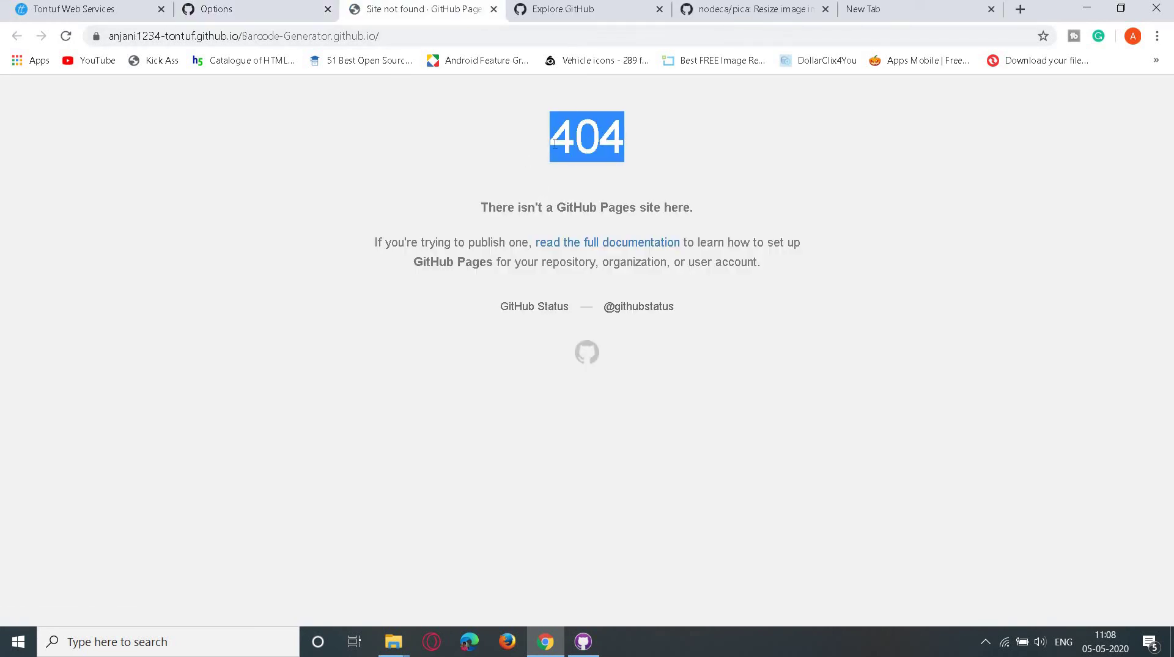
pyautogui.click(496, 207)
pyautogui.moveTo(496, 207); pyautogui.dragTo(630, 210)
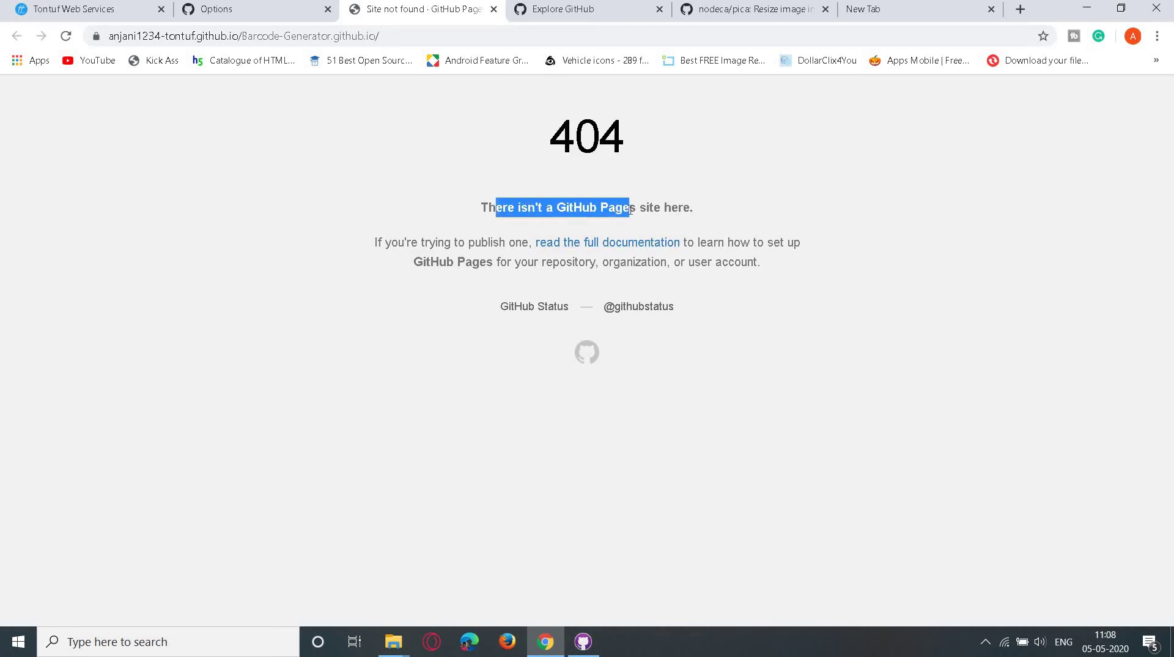
pyautogui.click(631, 210)
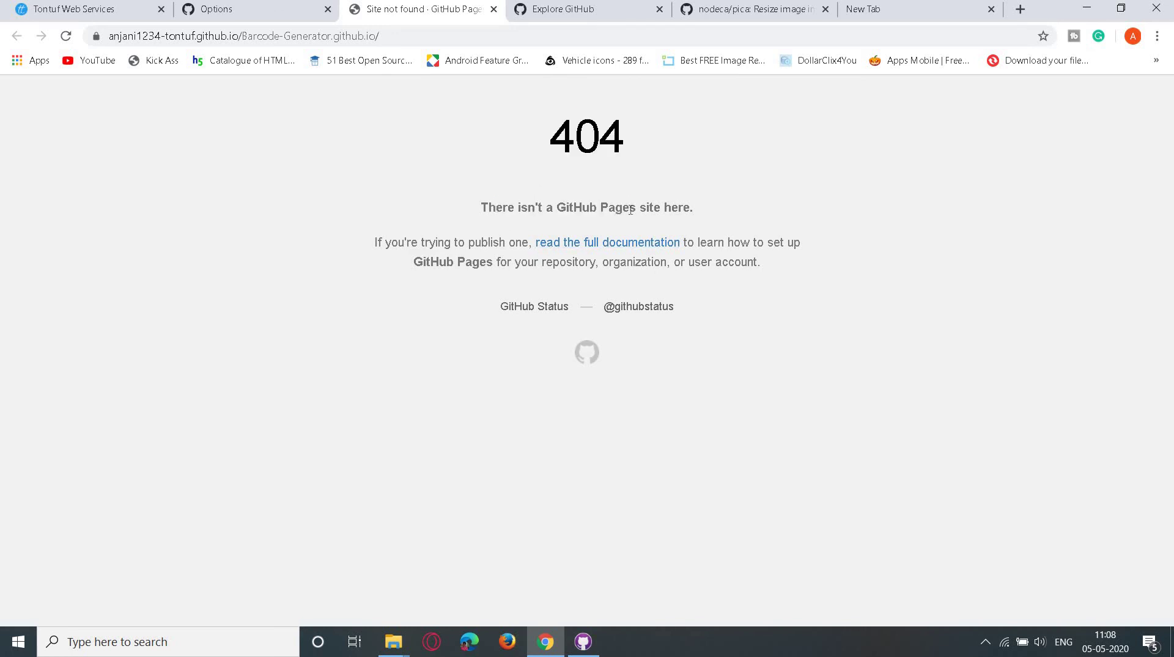
pyautogui.click(246, 16)
# - Return to the repository's Code page
pyautogui.scroll(-1, 568, 270)
pyautogui.scroll(1, 569, 270)
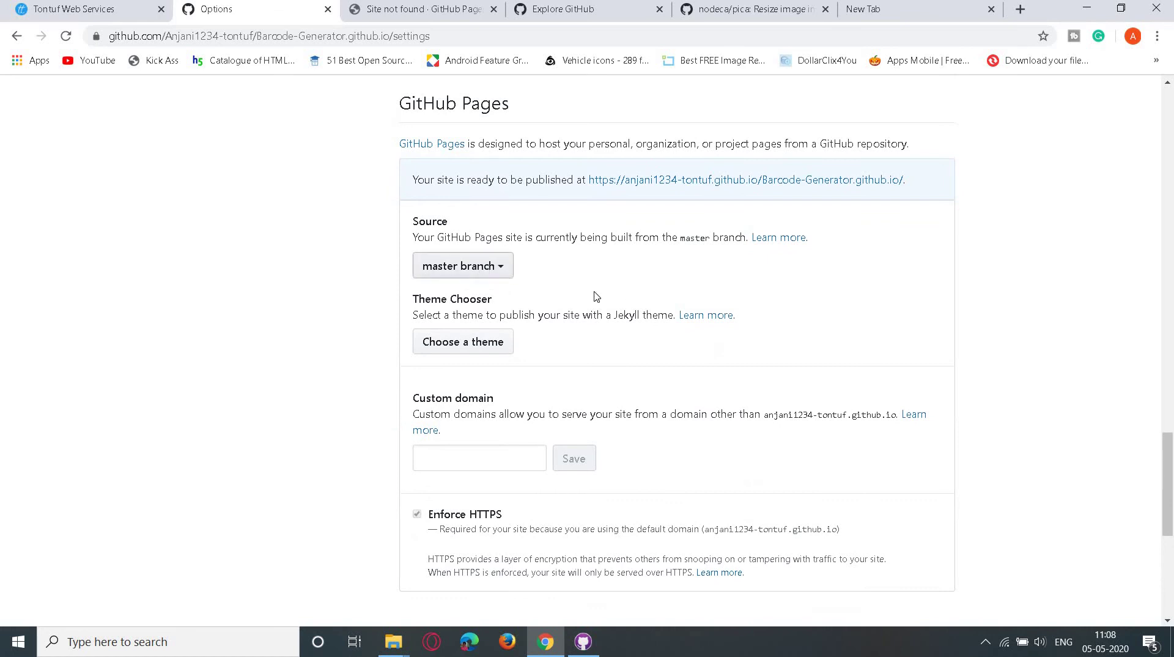
pyautogui.scroll(4, 596, 297)
pyautogui.scroll(3, 517, 285)
pyautogui.scroll(-5, 509, 264)
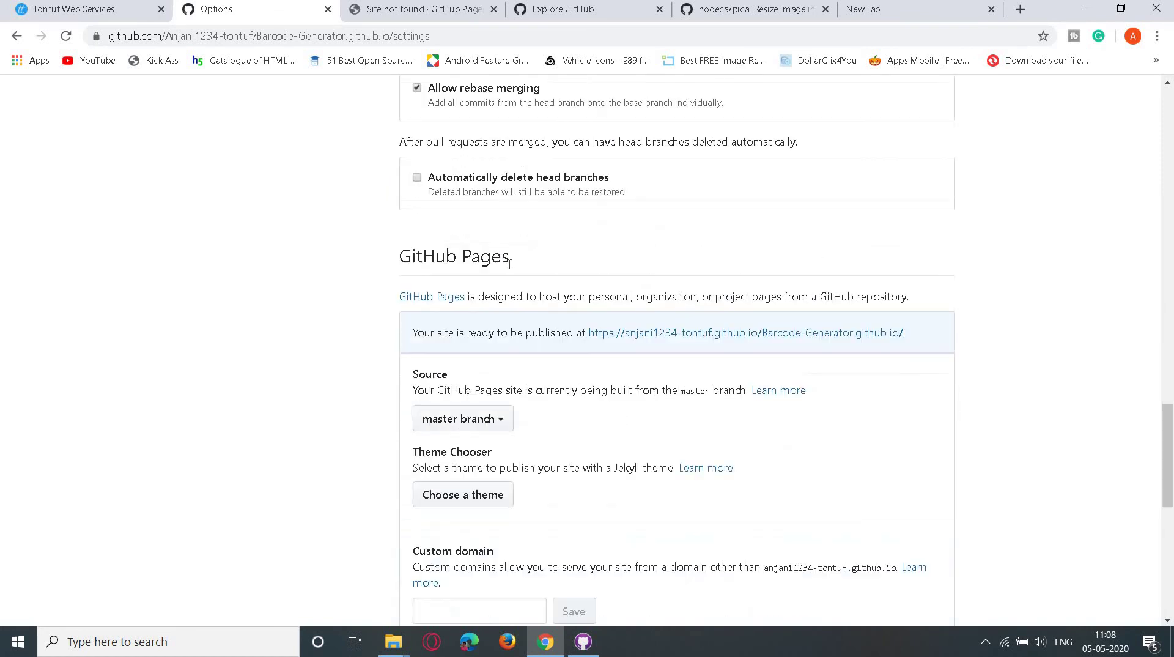
pyautogui.scroll(3, 605, 192)
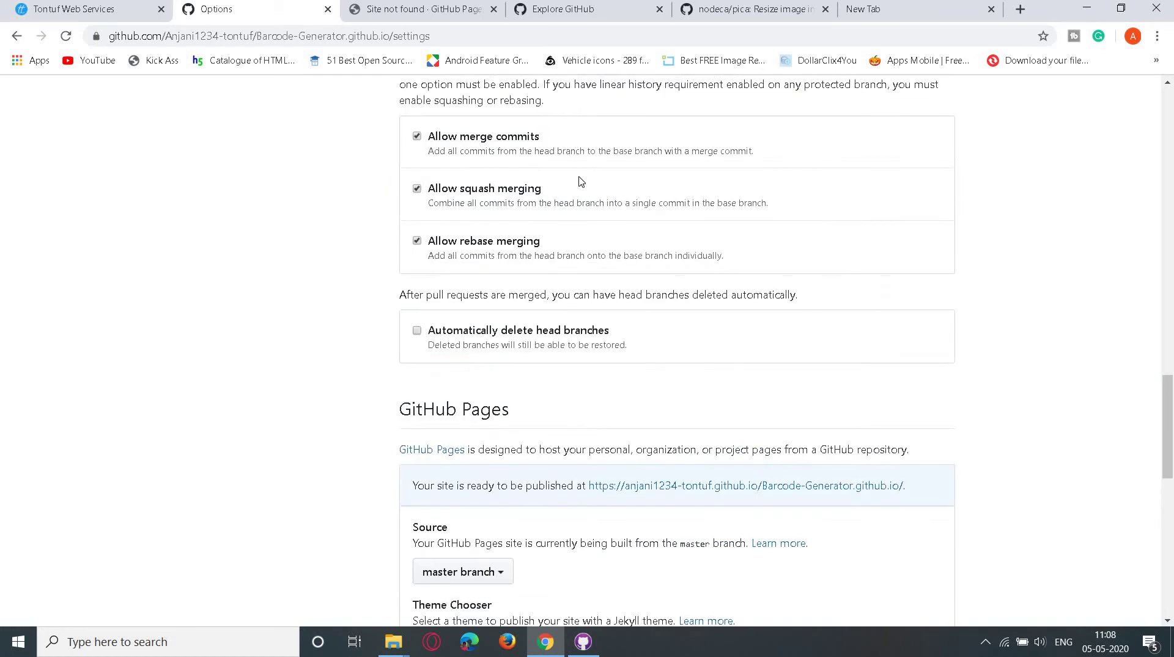
pyautogui.scroll(5, 507, 181)
pyautogui.scroll(5, 536, 184)
pyautogui.scroll(5, 467, 200)
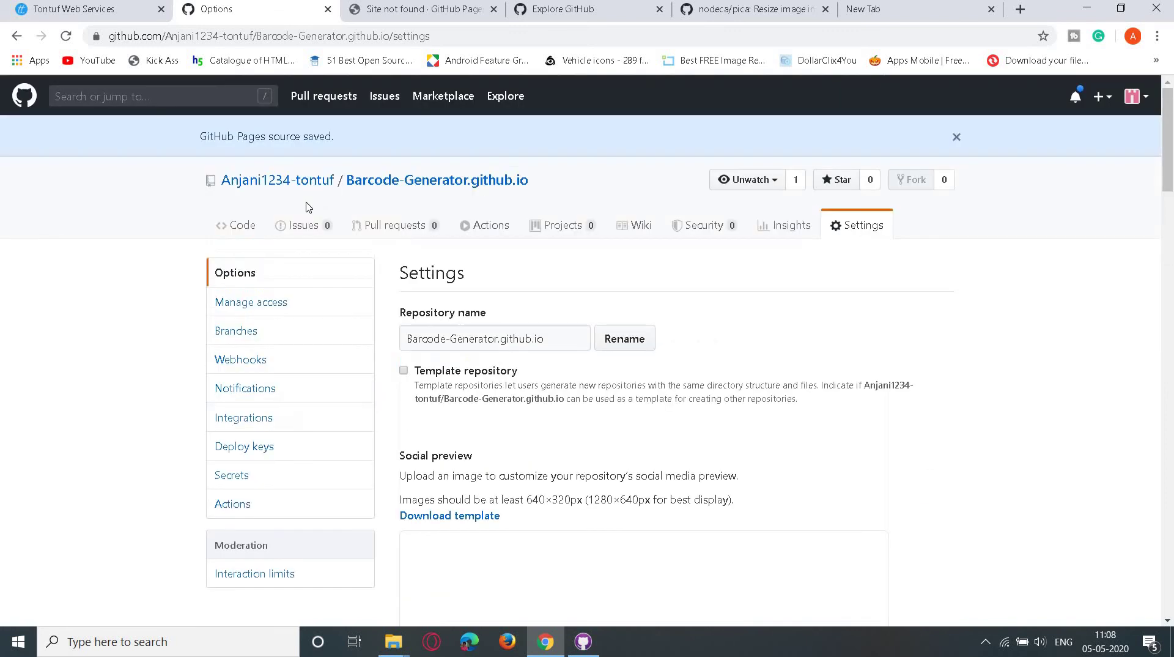
pyautogui.click(241, 226)
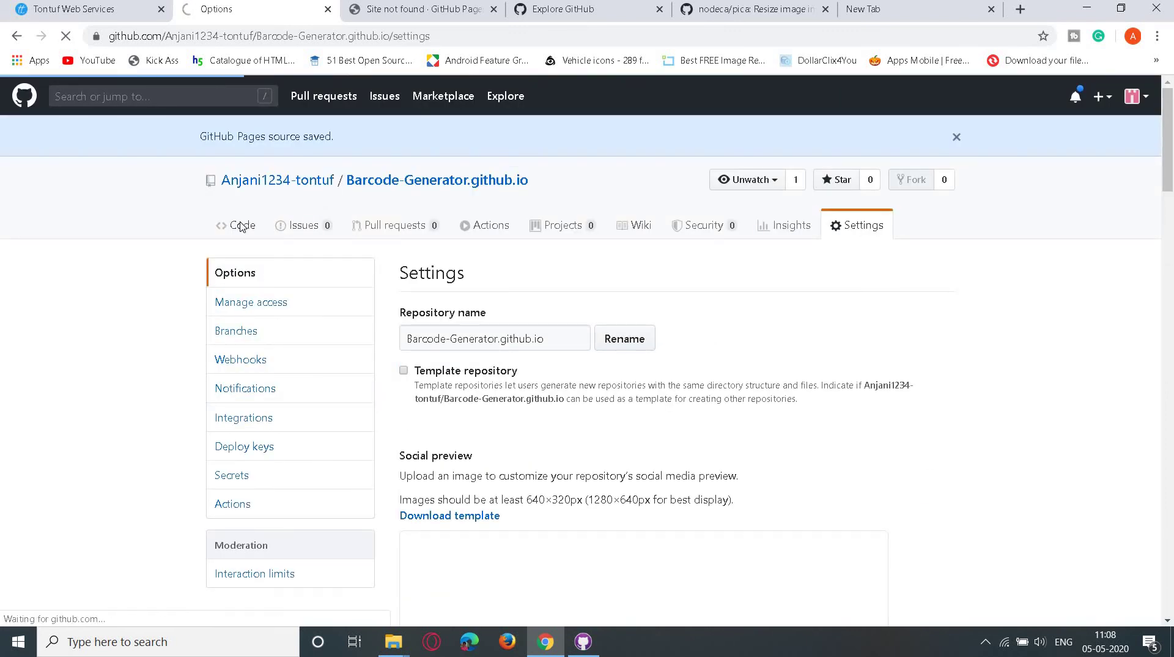
# - Open README.md for editing, then select the Pages site URL in the 404 tab's address bar
pyautogui.scroll(-3, 427, 456)
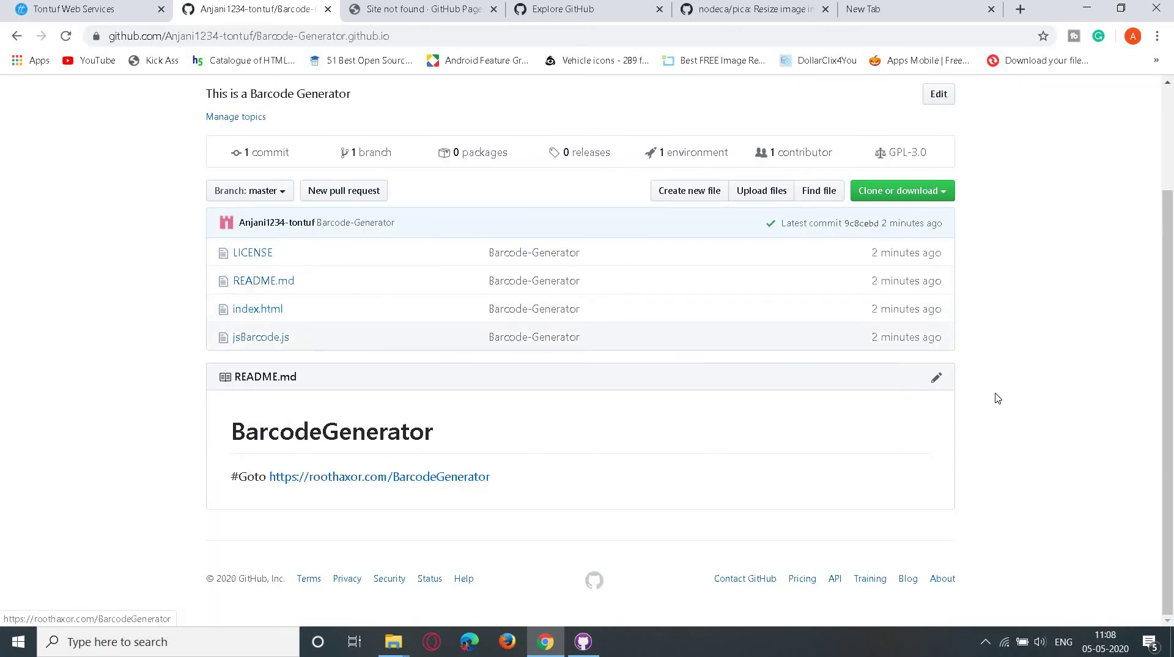
pyautogui.click(929, 384)
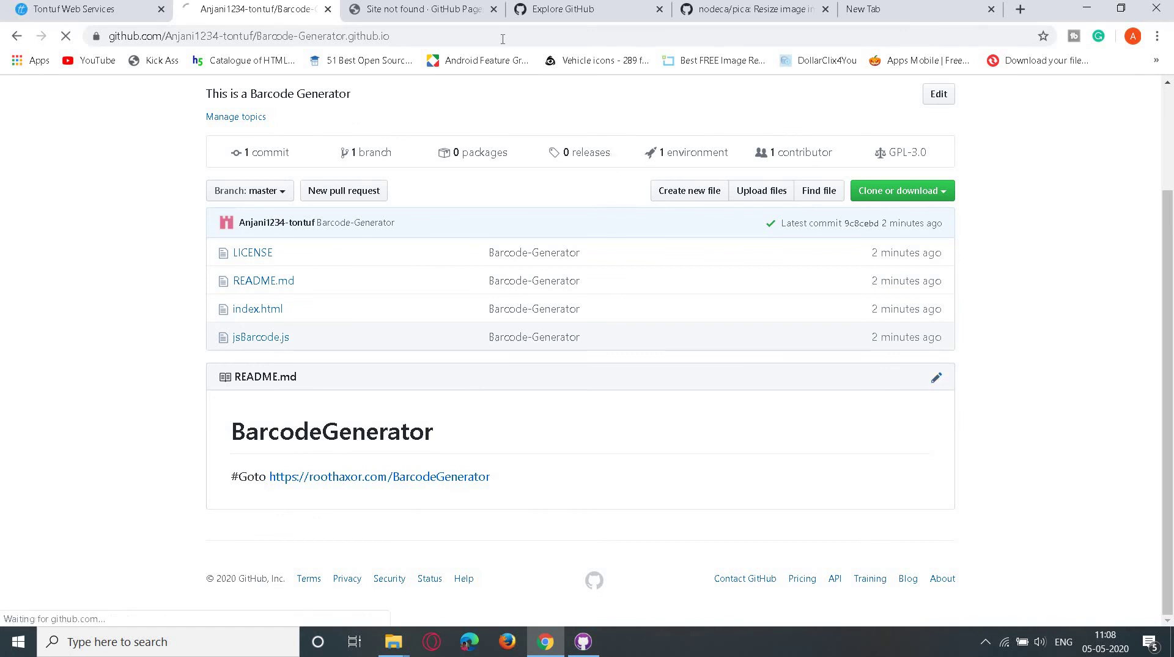
pyautogui.click(460, 15)
pyautogui.click(382, 35)
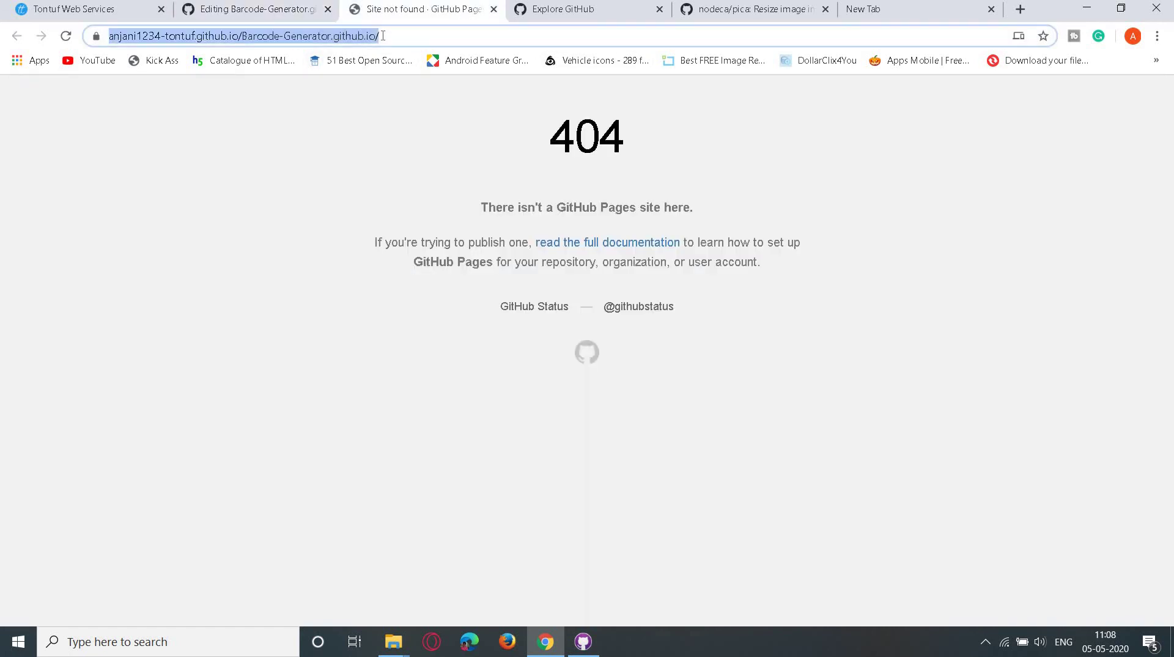
# - Replace the README's line-2 link with the pasted GitHub Pages site address and add a new line
pyautogui.click(289, 12)
pyautogui.scroll(-4, 358, 320)
pyautogui.scroll(4, 287, 325)
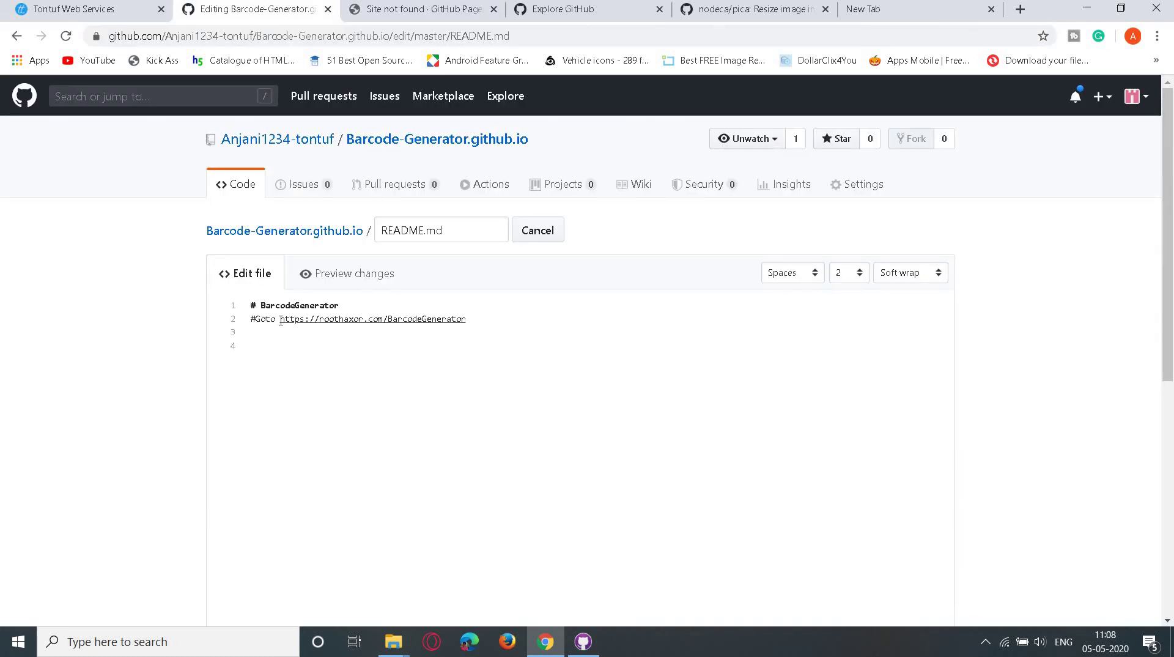
pyautogui.moveTo(280, 319); pyautogui.dragTo(475, 317)
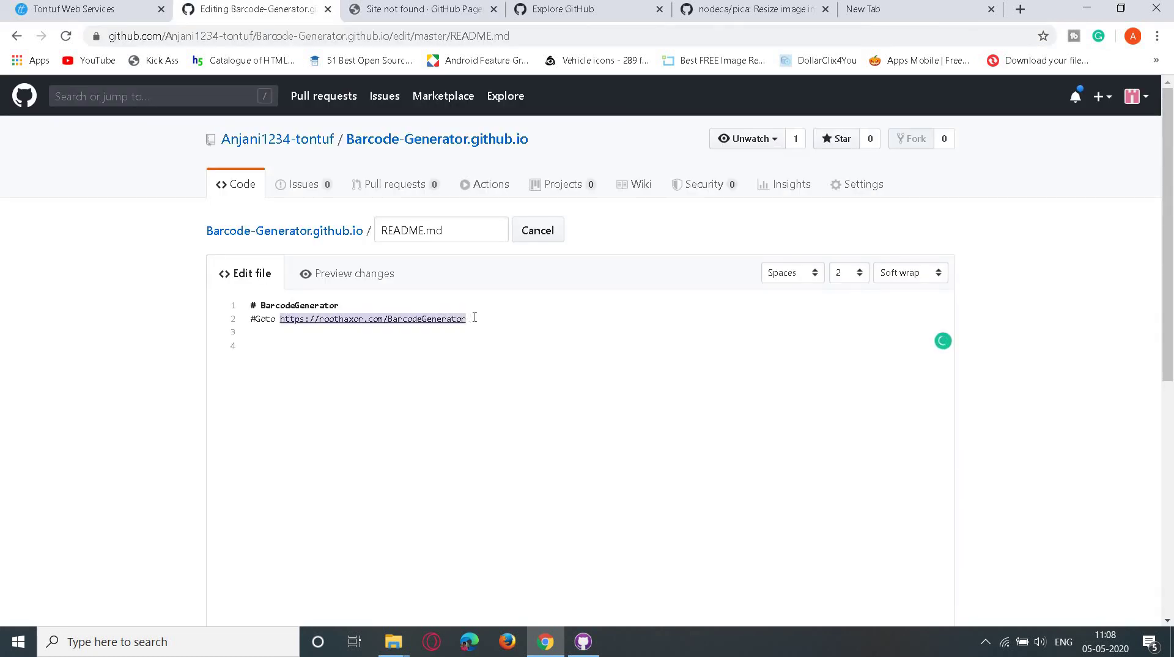
pyautogui.write('https://anjani1234-tontuf.github.io/Barcode-Generator.github.io/')
pyautogui.press('Return')
pyautogui.write('By Tontuf Web Services - www.tontuf.in')
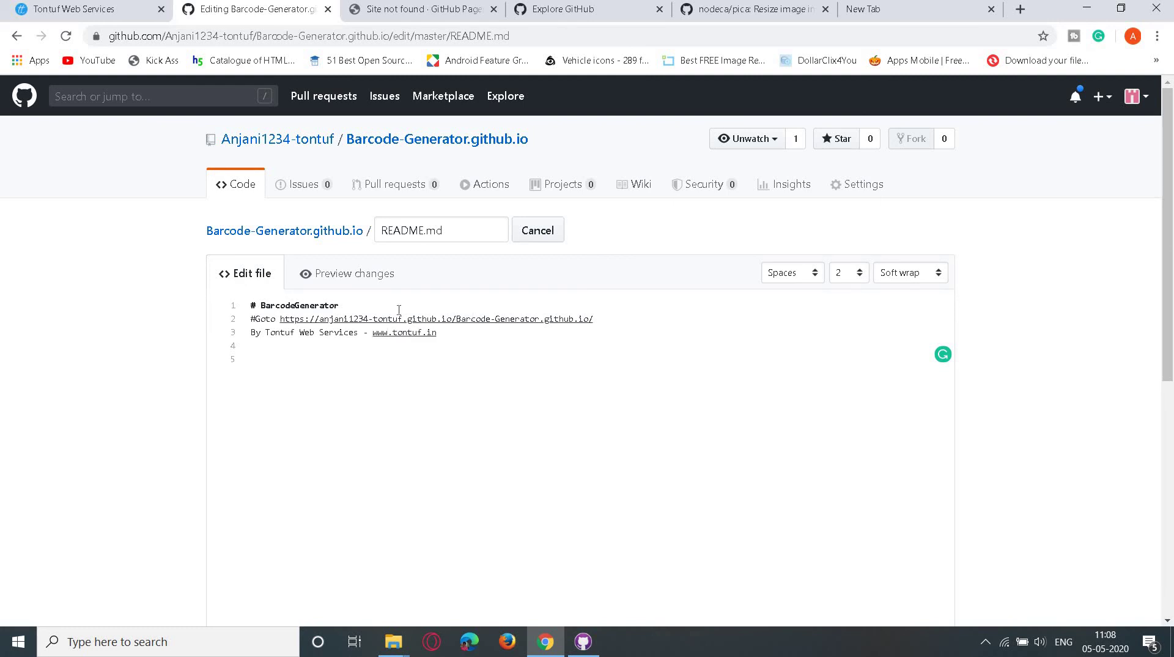
# - Preview the edited README and commit it as 'Update README.md'
pyautogui.scroll(-10, 445, 359)
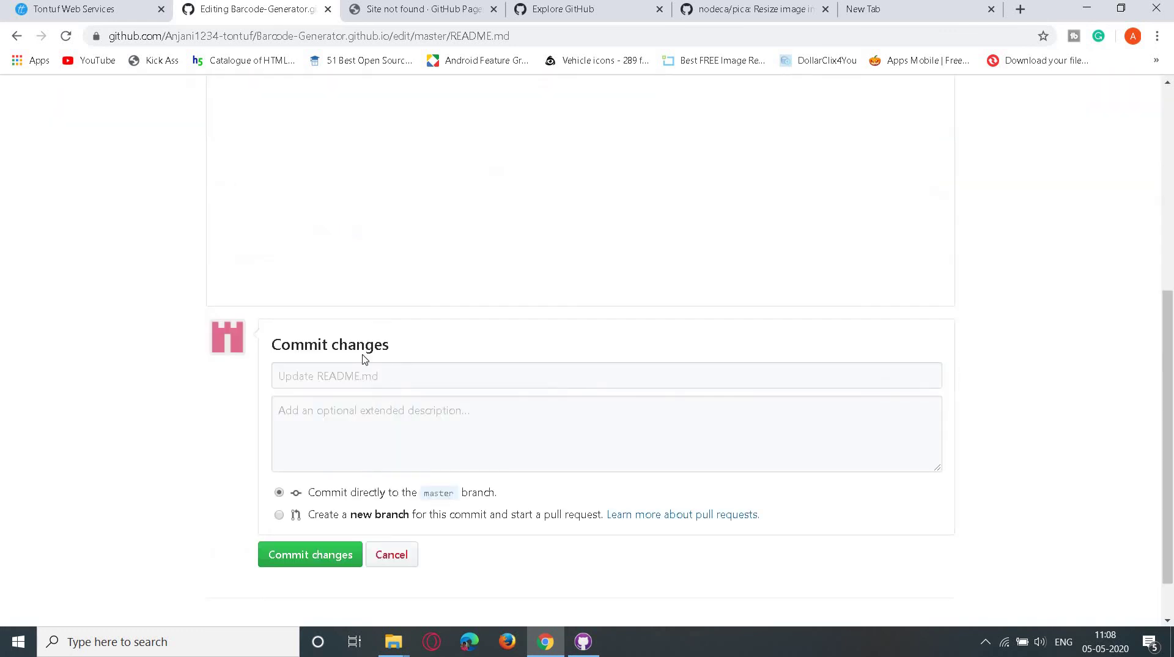
pyautogui.scroll(8, 361, 359)
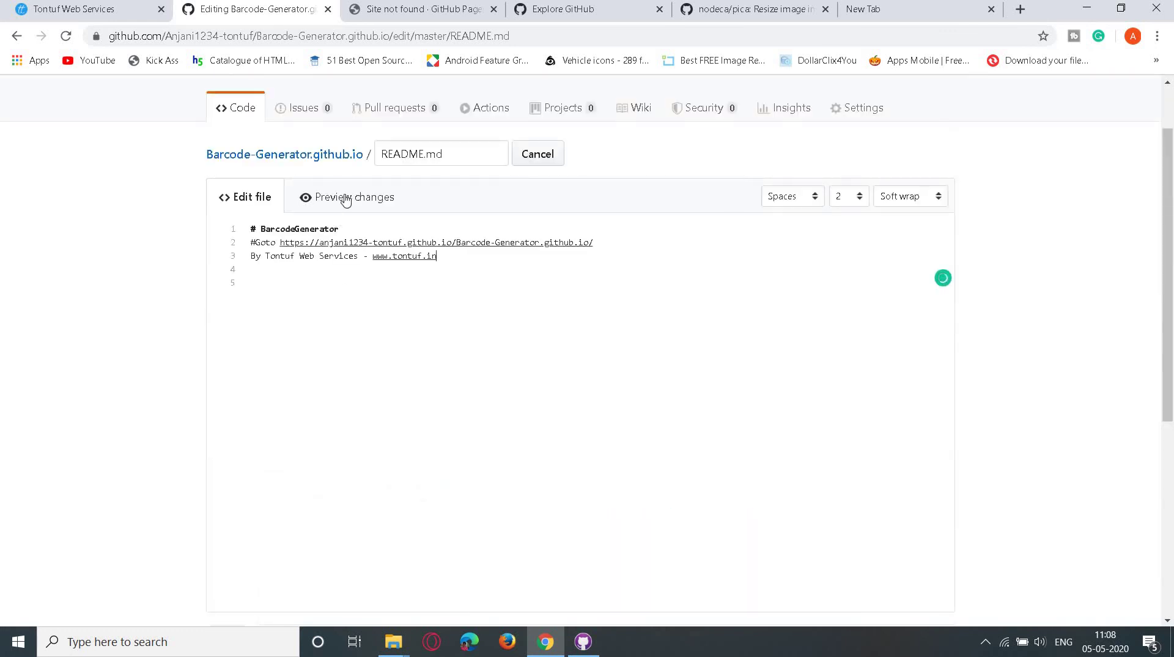
pyautogui.click(346, 200)
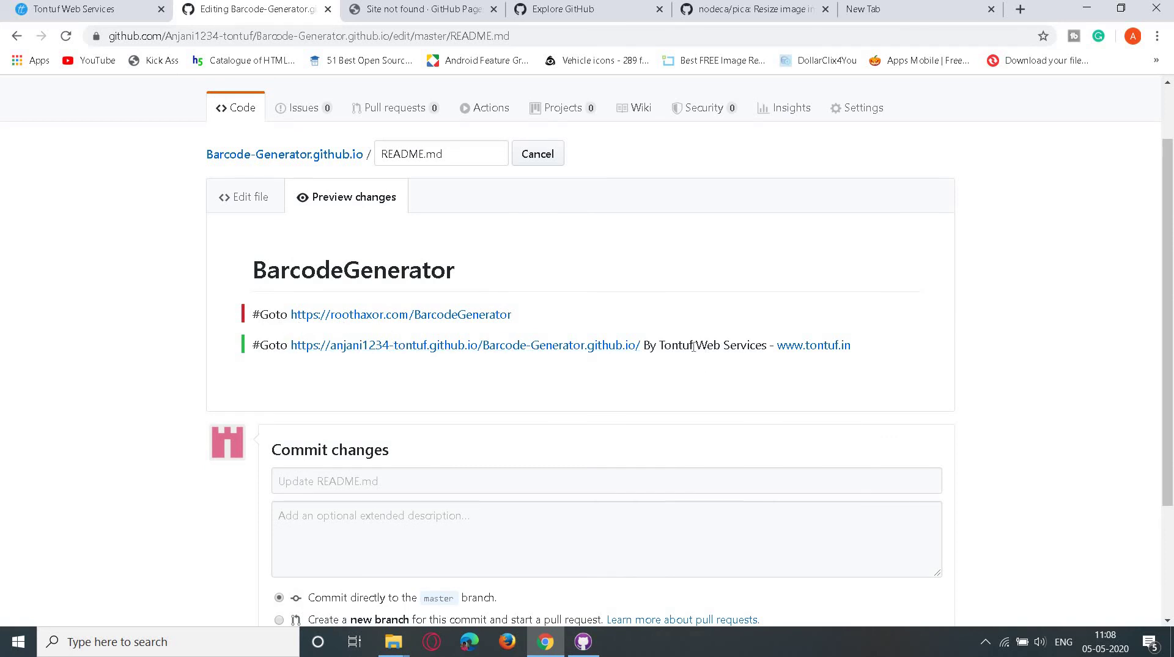
pyautogui.scroll(-3, 322, 338)
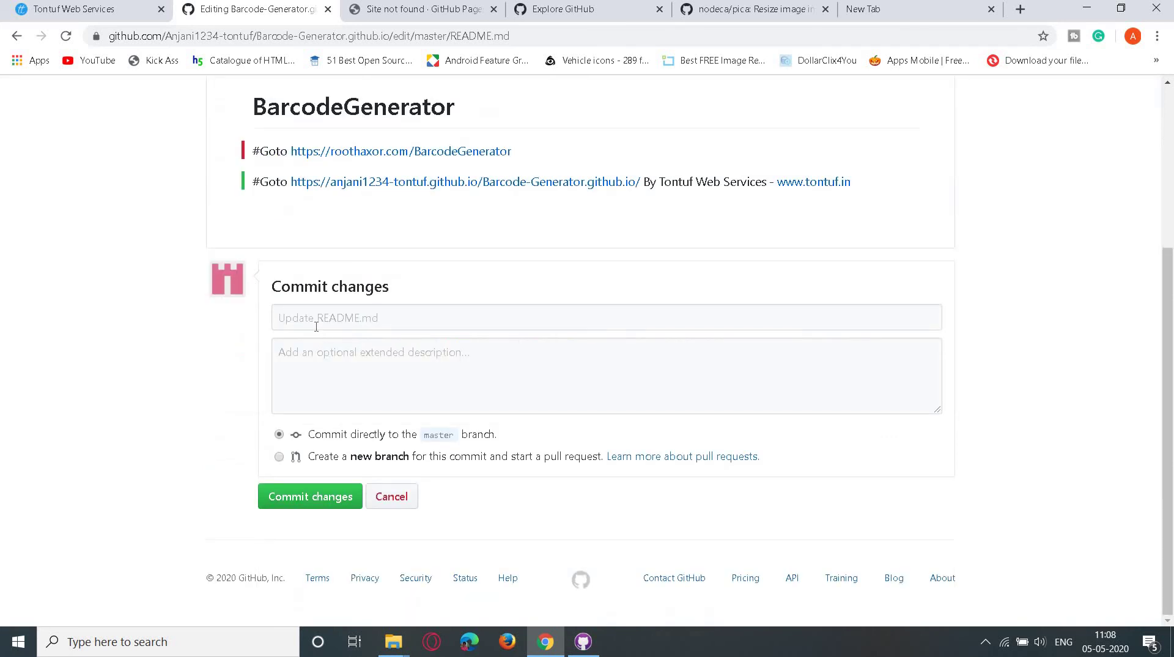
pyautogui.click(296, 500)
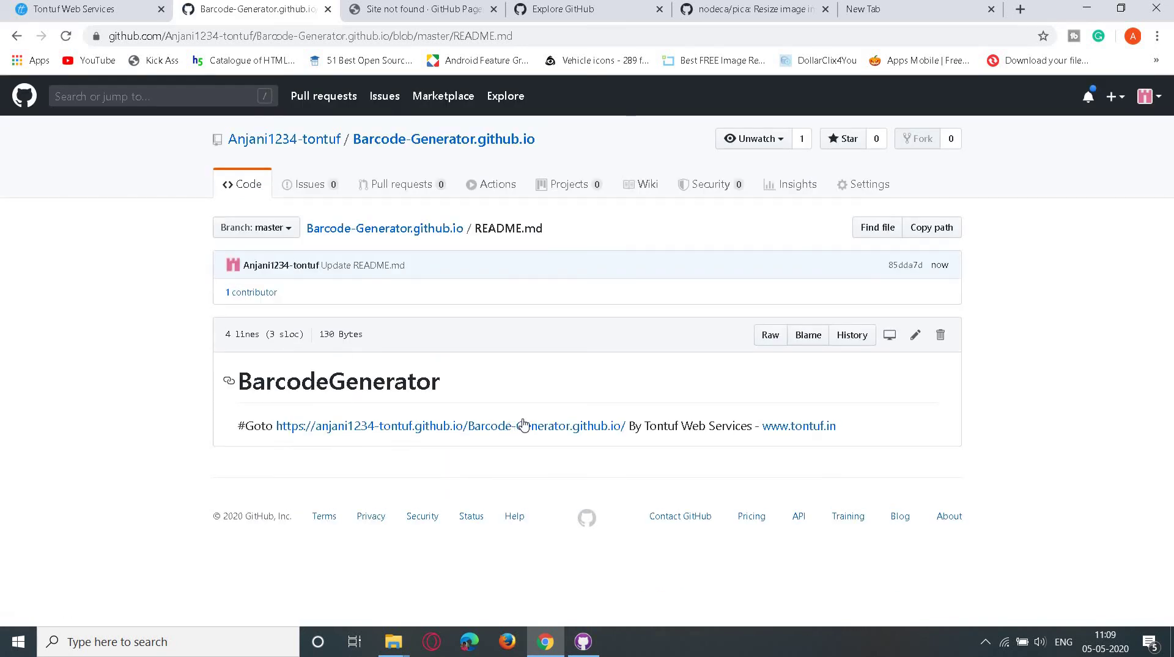
pyautogui.moveTo(674, 425); pyautogui.dragTo(705, 426)
pyautogui.click(298, 439)
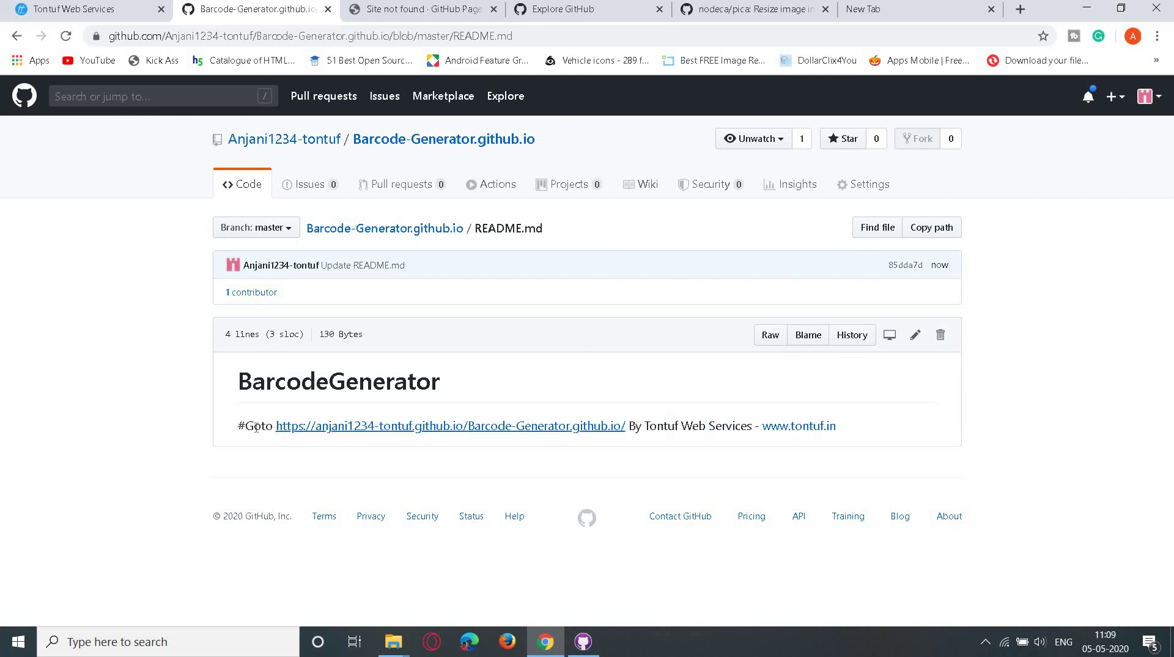
# - Open index.html from the repository file list in the web editor
pyautogui.click(248, 187)
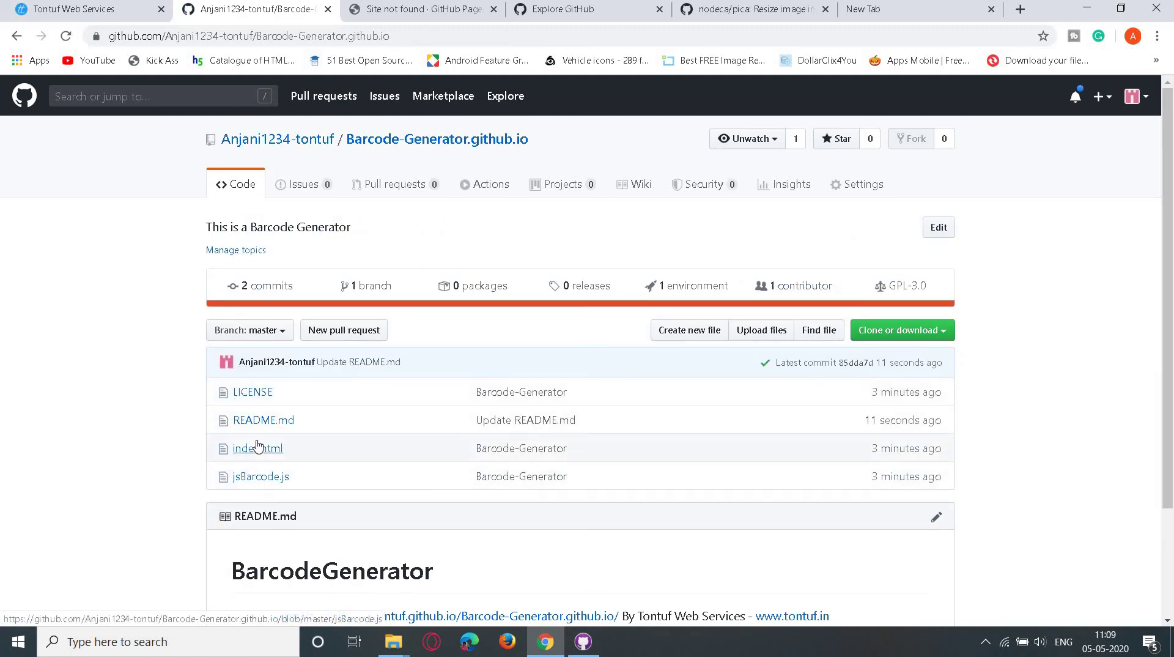
pyautogui.click(256, 448)
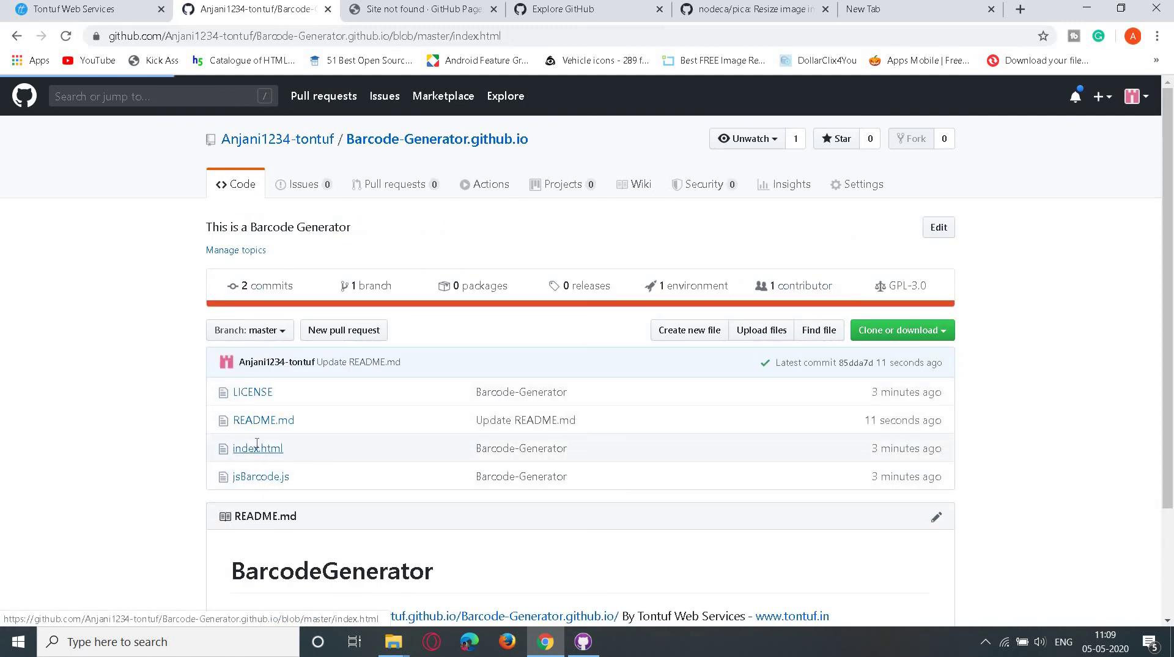
pyautogui.scroll(-4, 458, 373)
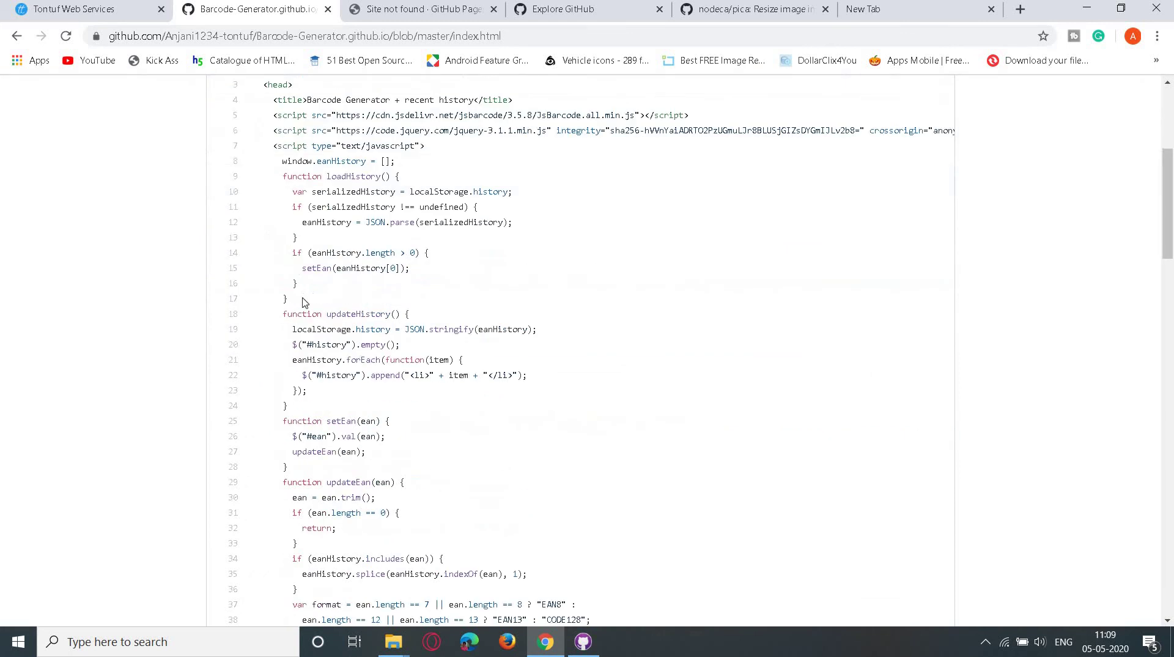
pyautogui.scroll(3, 247, 294)
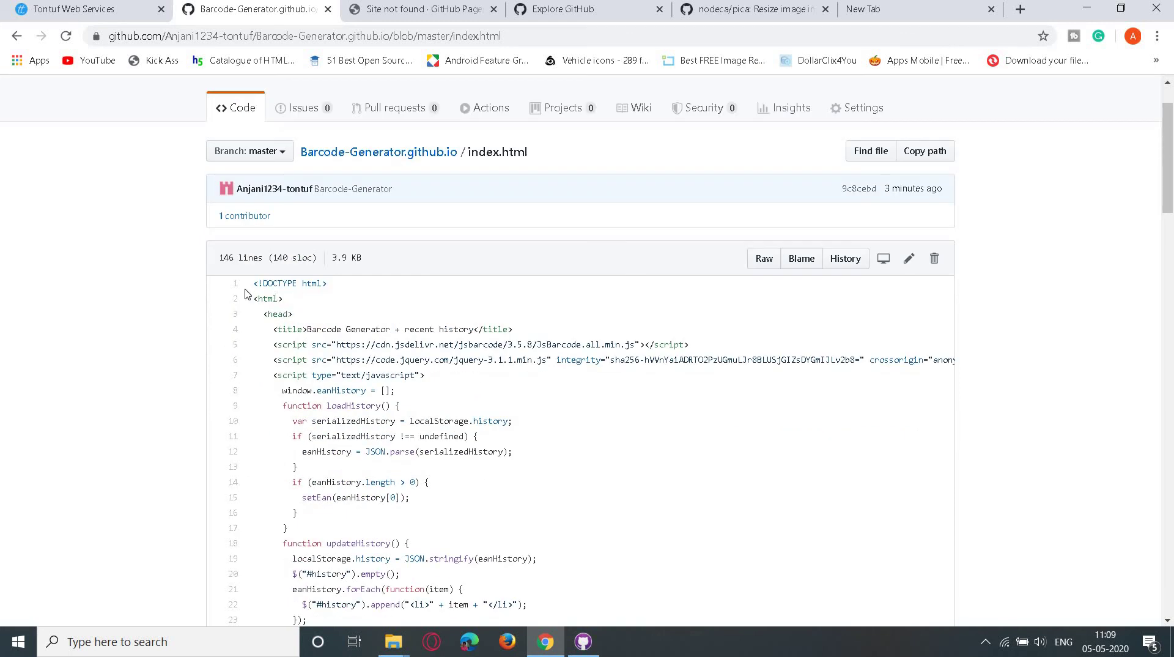
pyautogui.click(908, 258)
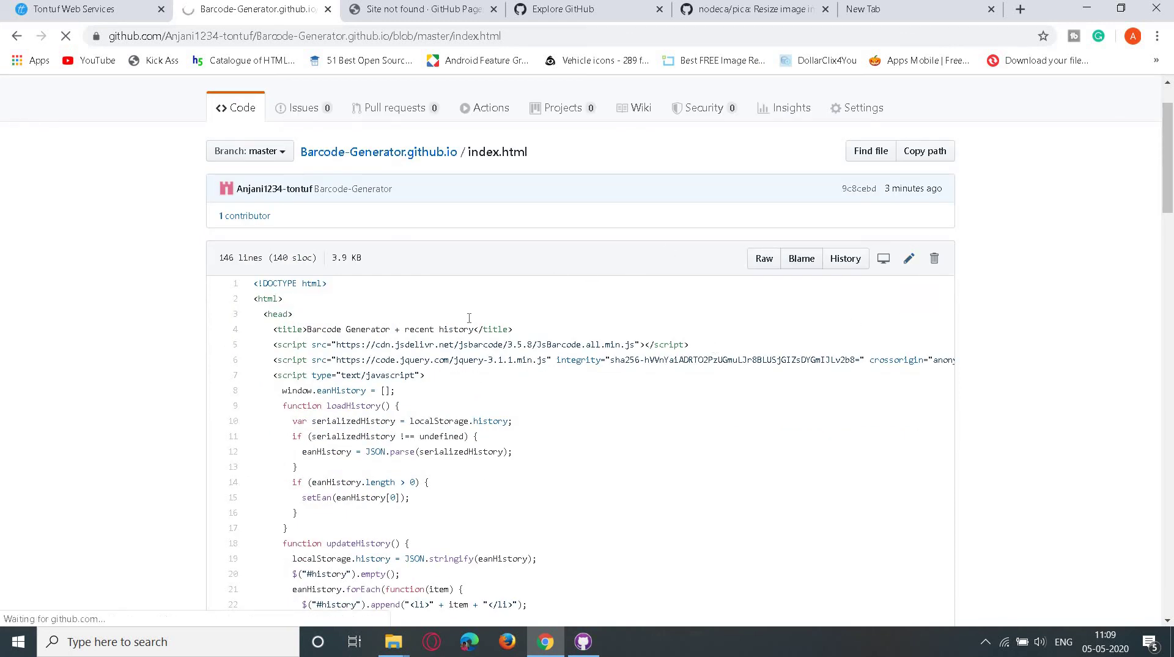
pyautogui.scroll(-1, 504, 401)
pyautogui.scroll(-4, 505, 400)
pyautogui.scroll(5, 416, 332)
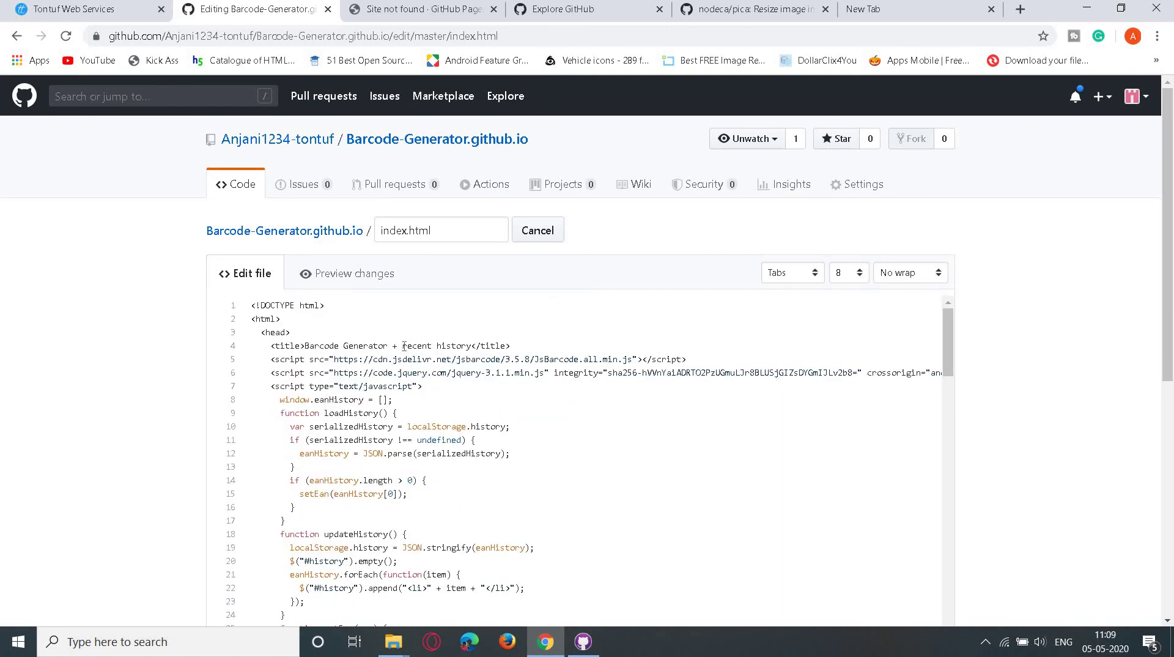
# - Change the line-4 page title to 'TT-Barcode Generator+Recent history'
pyautogui.click(404, 346)
pyautogui.press('BackSpace')
pyautogui.press('Left')
pyautogui.press('BackSpace')
pyautogui.press('Delete')
pyautogui.write('R')
pyautogui.click(305, 346)
pyautogui.write('TT')
pyautogui.write('-')
pyautogui.scroll(-2, 404, 409)
pyautogui.scroll(-2, 404, 409)
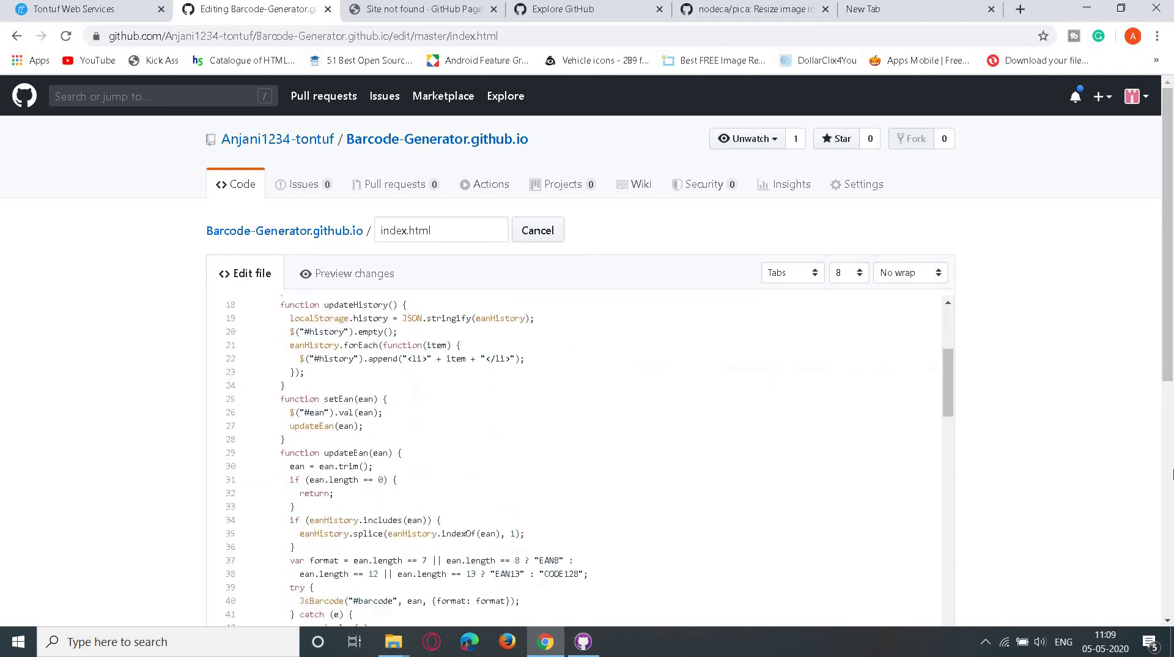
pyautogui.scroll(-2, 404, 409)
pyautogui.scroll(-1, 1055, 452)
pyautogui.scroll(-4, 1055, 452)
pyautogui.scroll(4, 1072, 450)
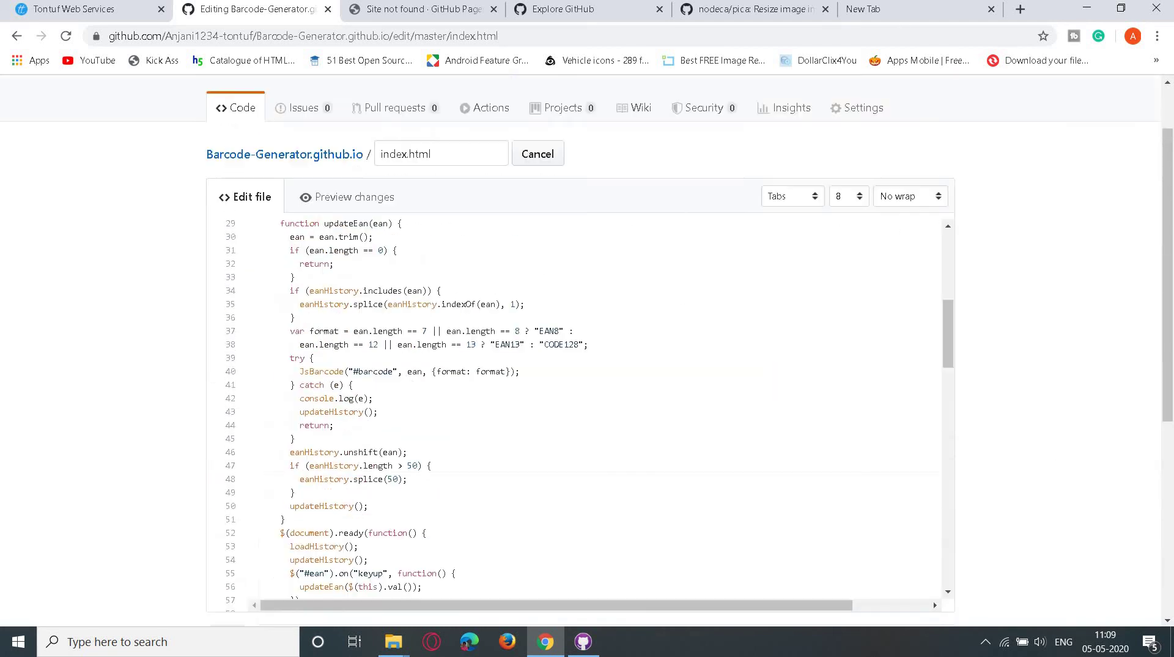
# - Reload the live site, generate a barcode from a sample name, clear the history, and return to the editor
pyautogui.hotkey('ctrl', 'Tab')
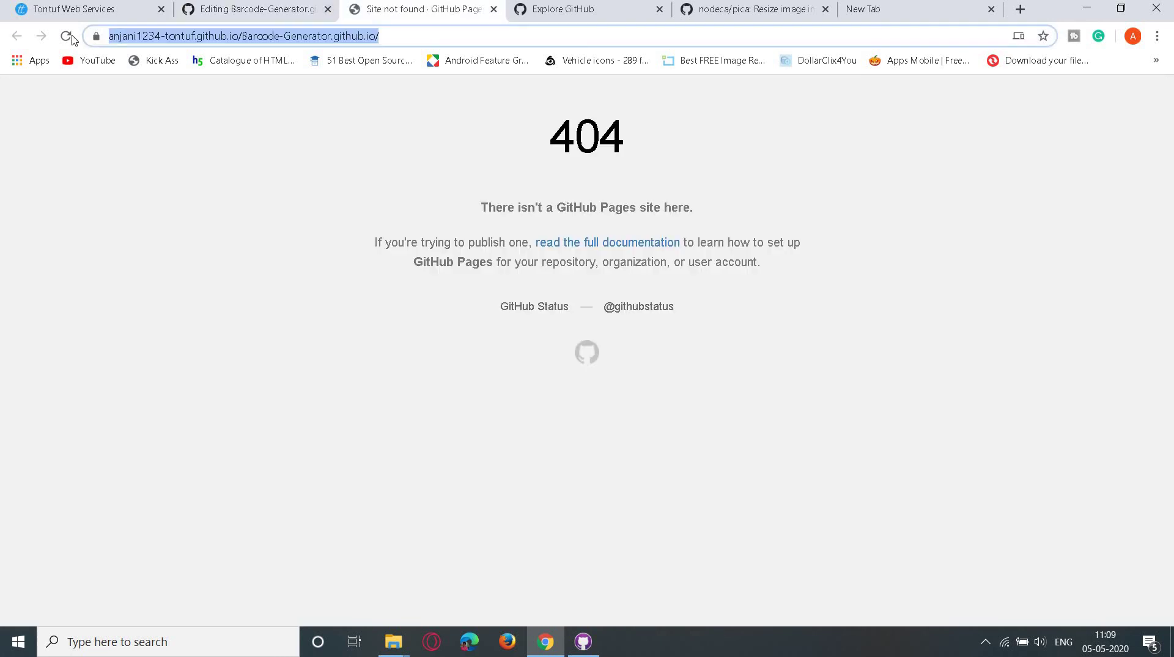
pyautogui.click(71, 37)
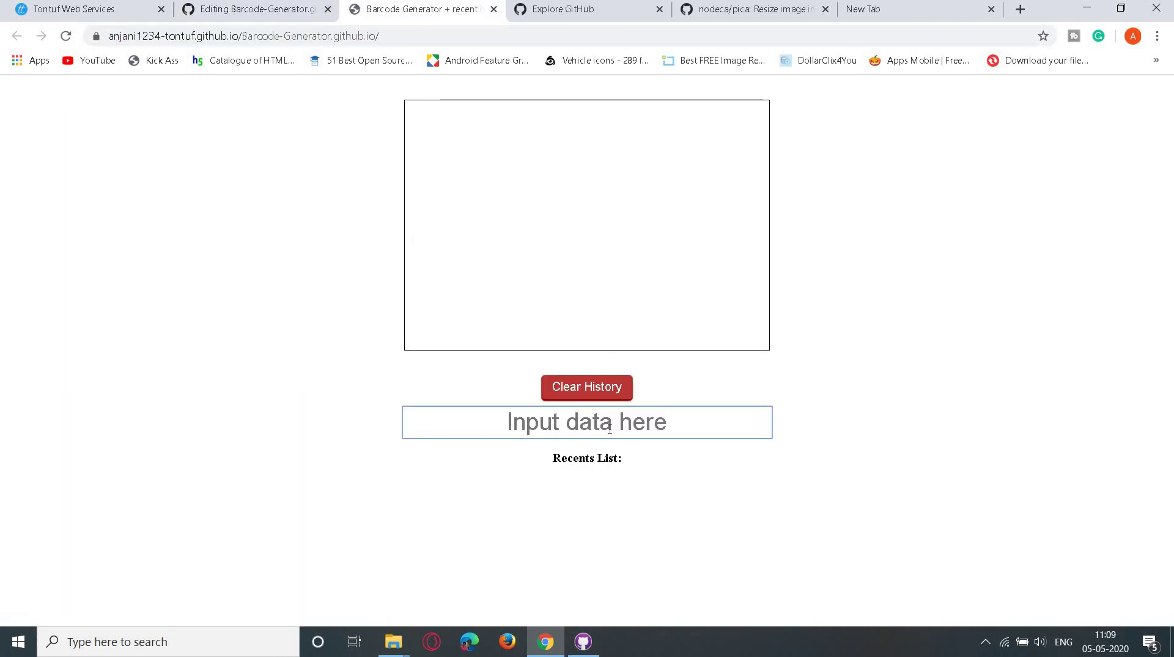
pyautogui.write('anjani')
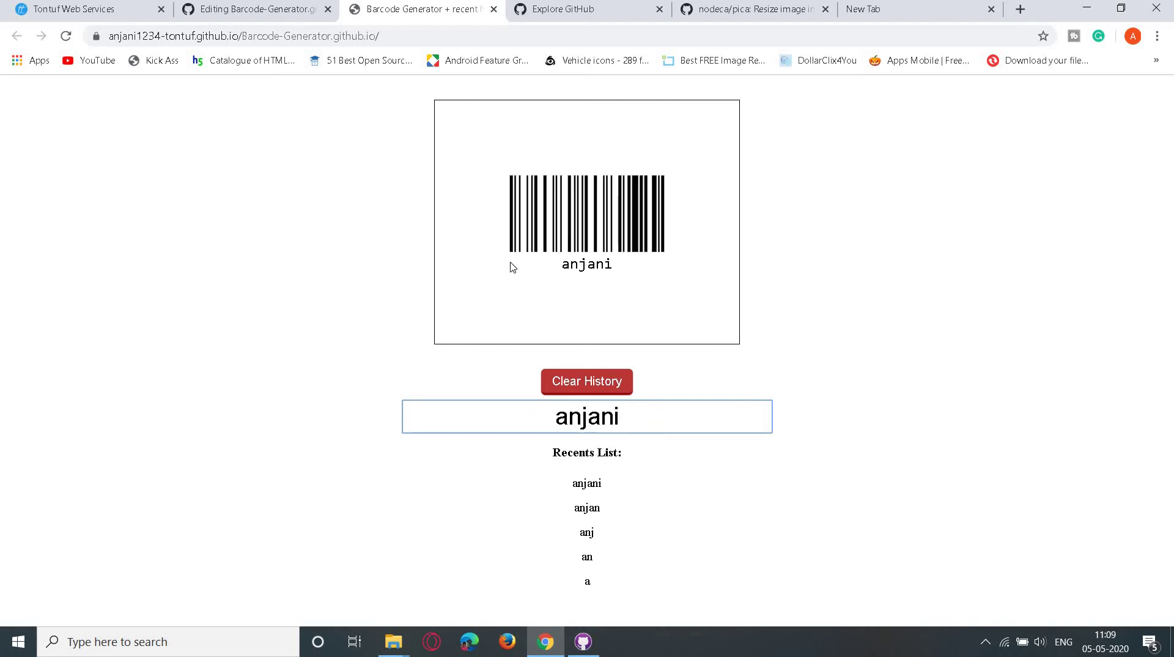
pyautogui.click(594, 266)
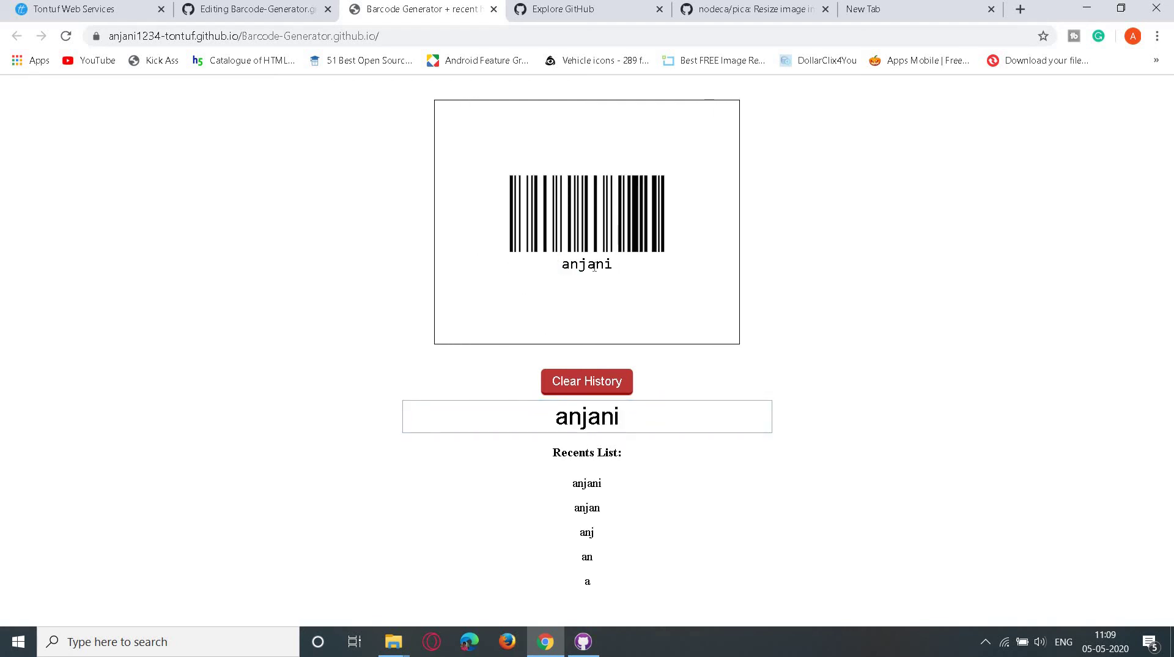
pyautogui.doubleClick(594, 266)
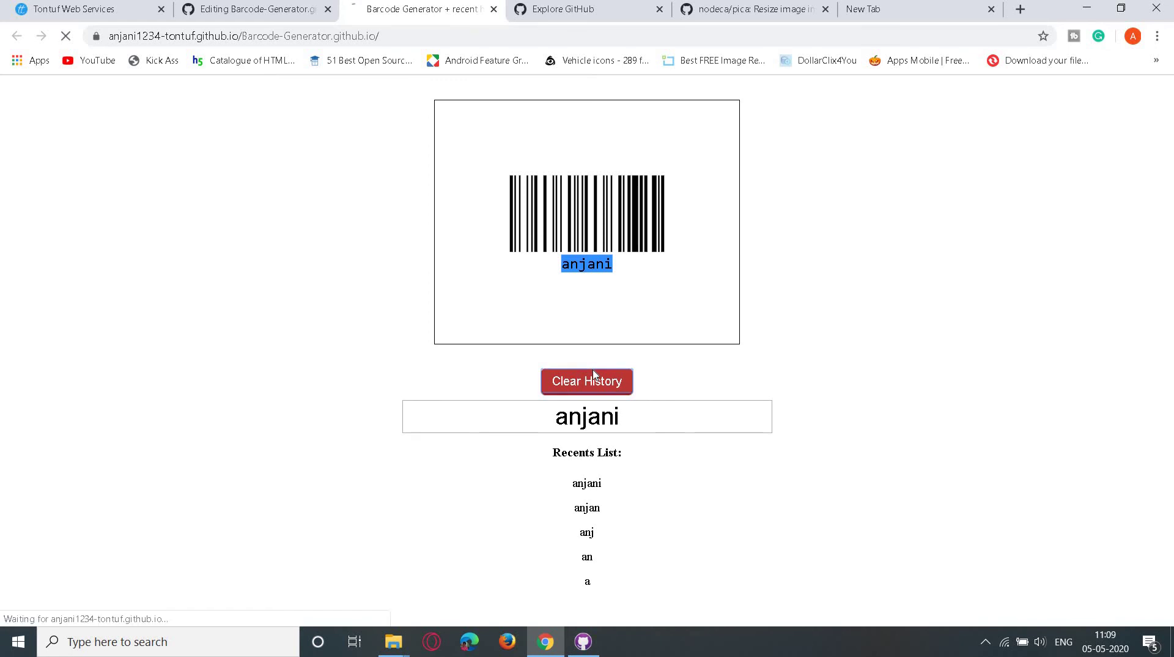
pyautogui.click(595, 375)
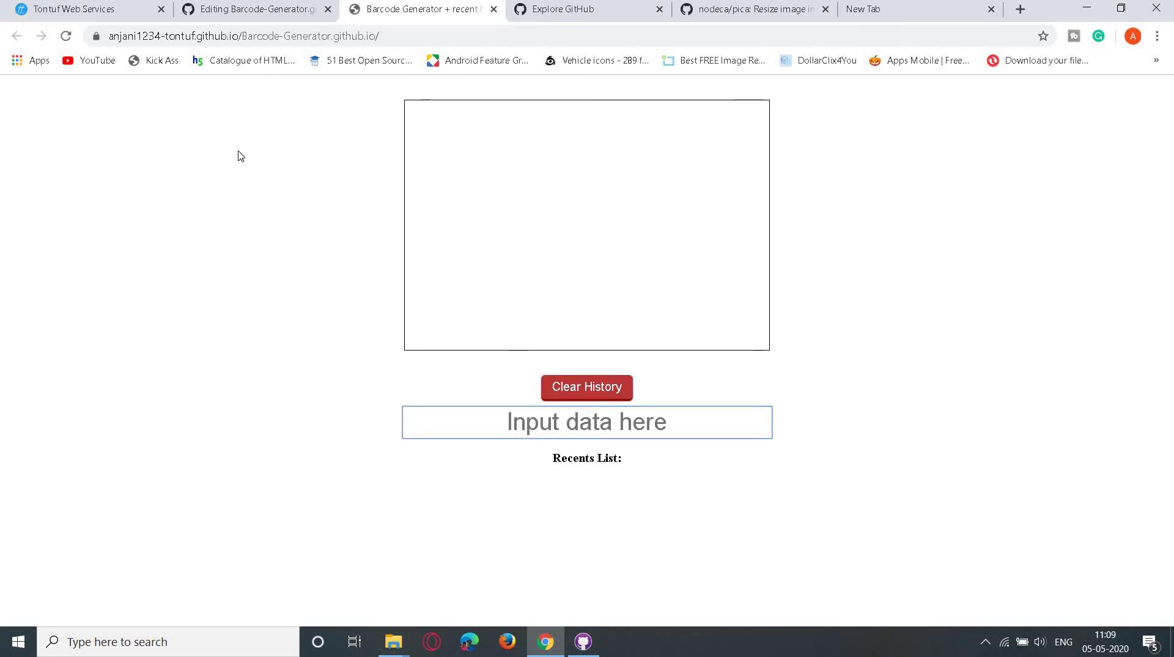
pyautogui.click(245, 17)
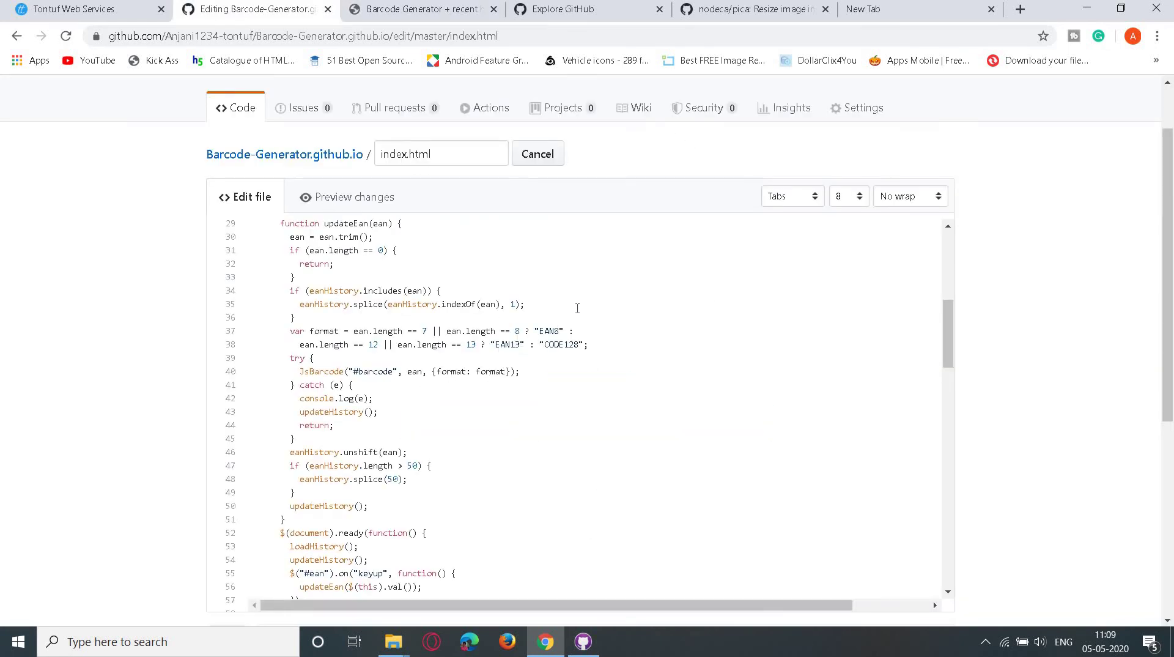
# - Commit the index.html title change to master as 'Update index.html' and switch to the live site
pyautogui.scroll(-4, 577, 307)
pyautogui.scroll(4, 543, 249)
pyautogui.scroll(-6, 491, 361)
pyautogui.scroll(-2, 1043, 422)
pyautogui.scroll(-3, 587, 506)
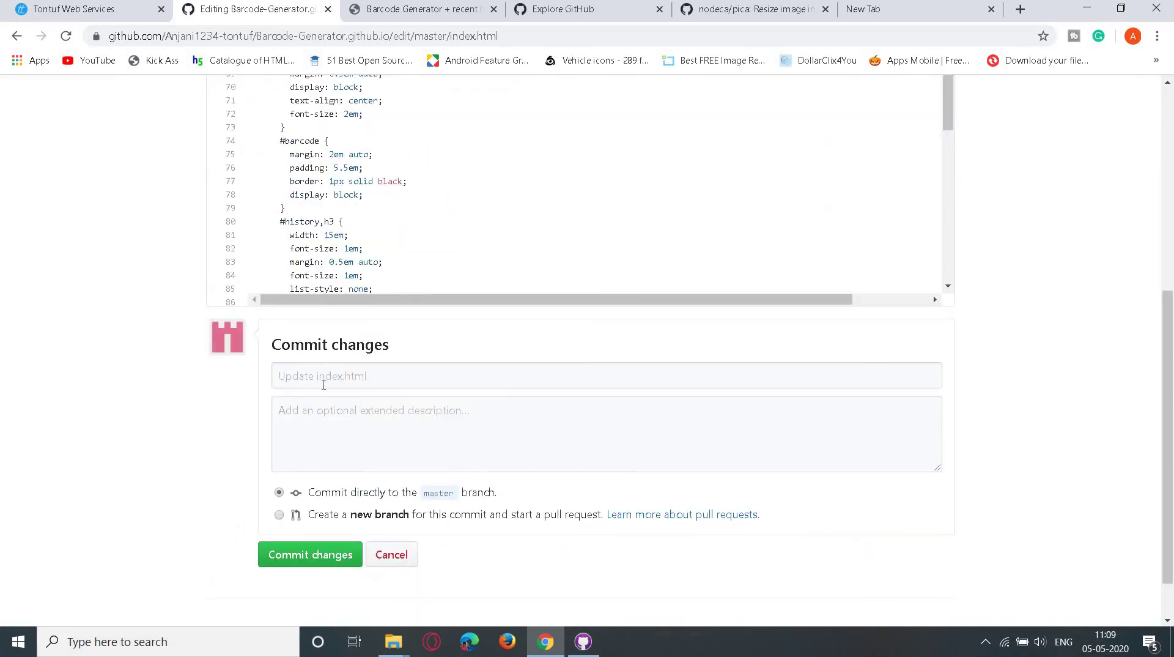
pyautogui.click(317, 383)
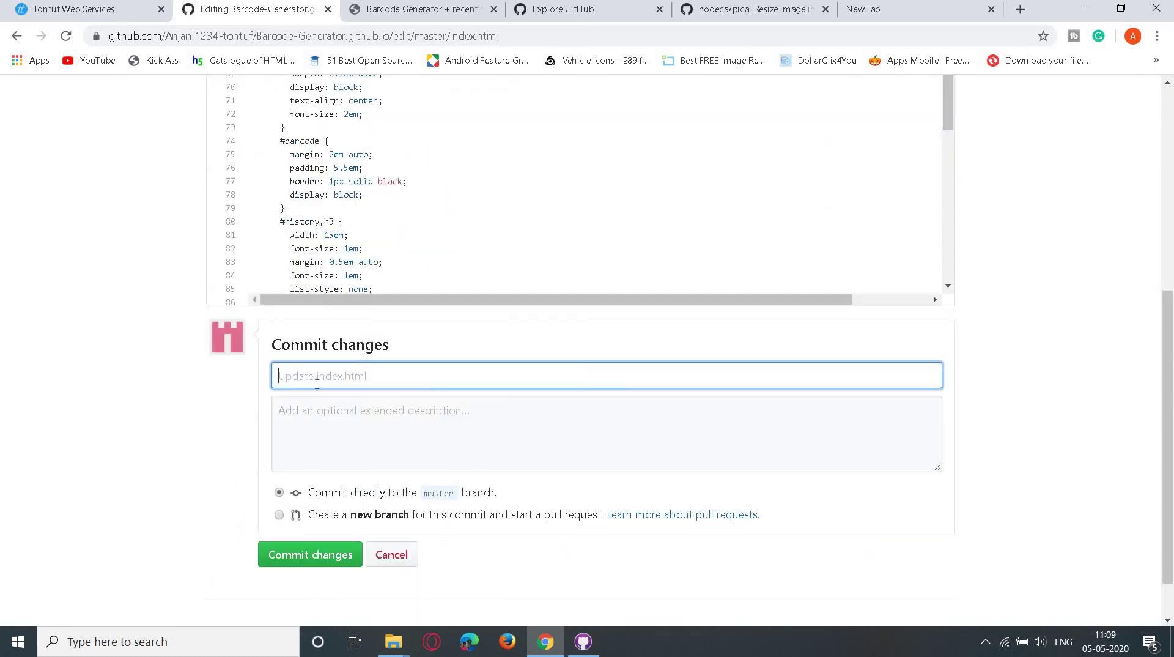
pyautogui.click(299, 551)
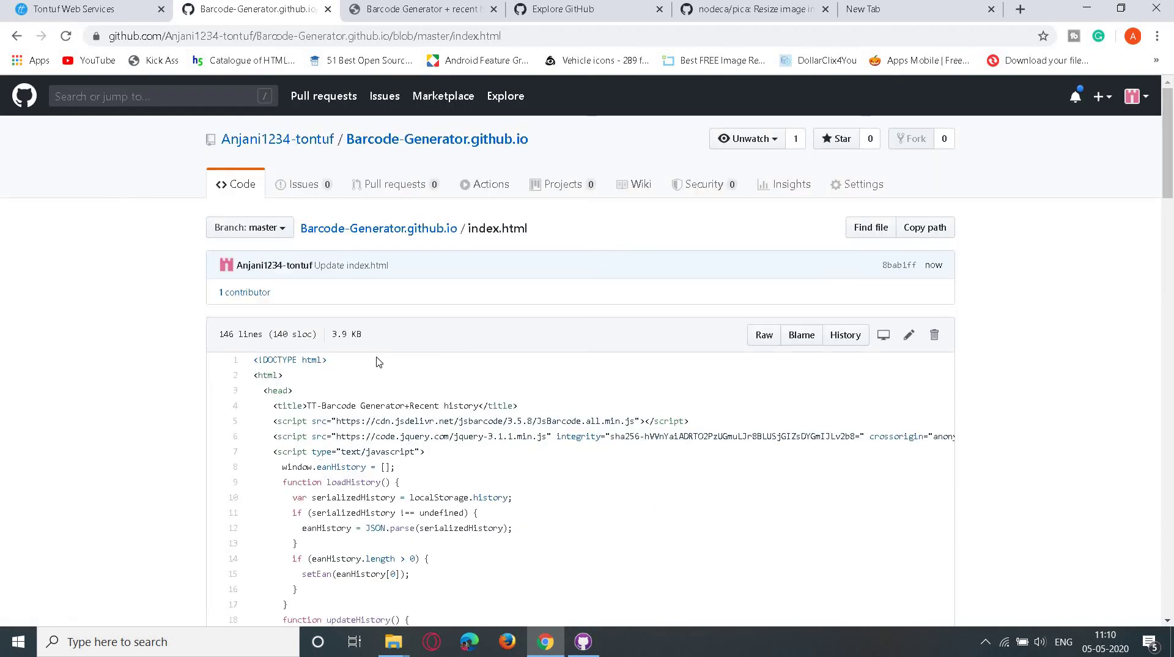
pyautogui.click(414, 13)
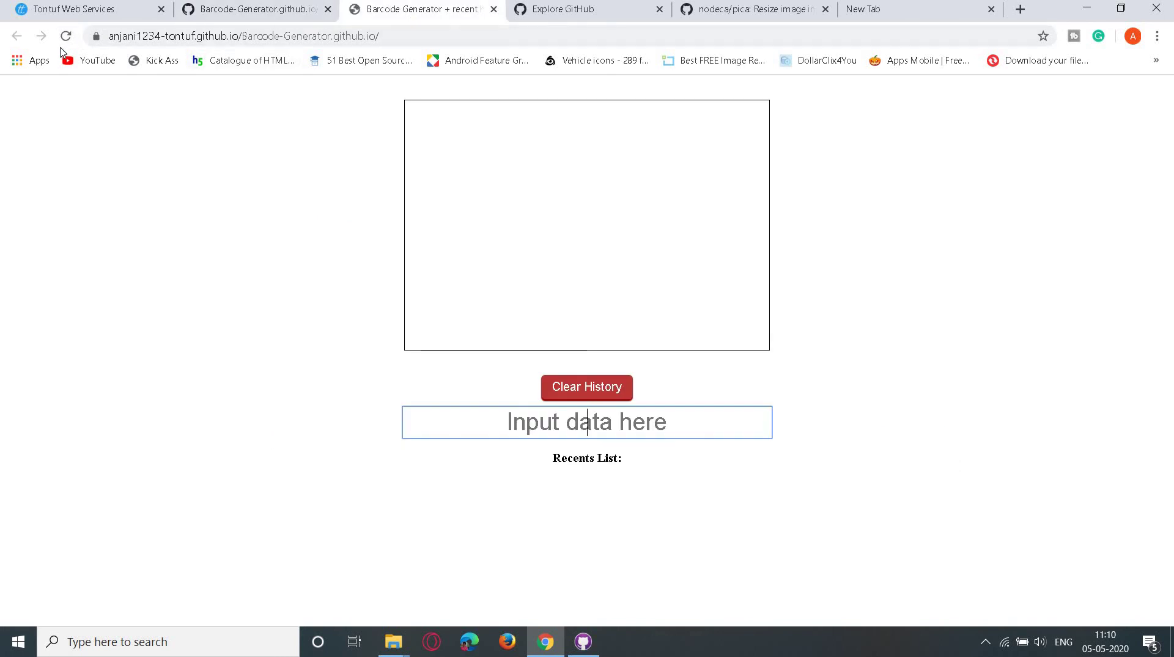
# - Check the repository page, reload the live site for the new title, and encode a short name as a barcode
pyautogui.click(66, 36)
pyautogui.click(255, 19)
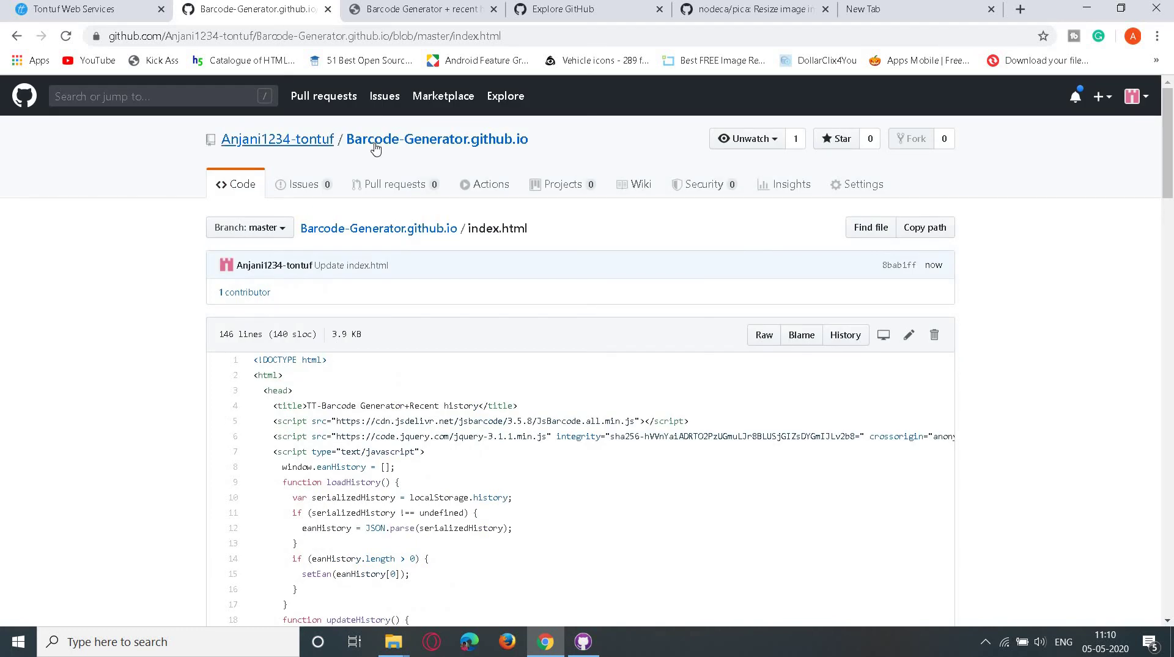
pyautogui.click(375, 145)
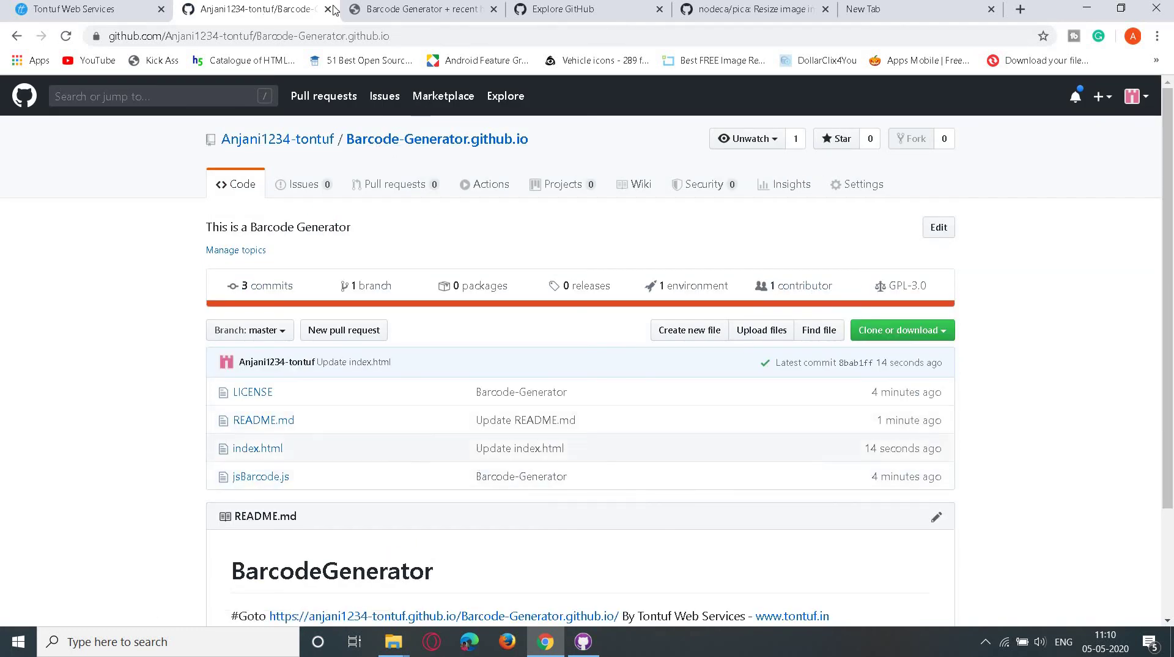
pyautogui.click(370, 18)
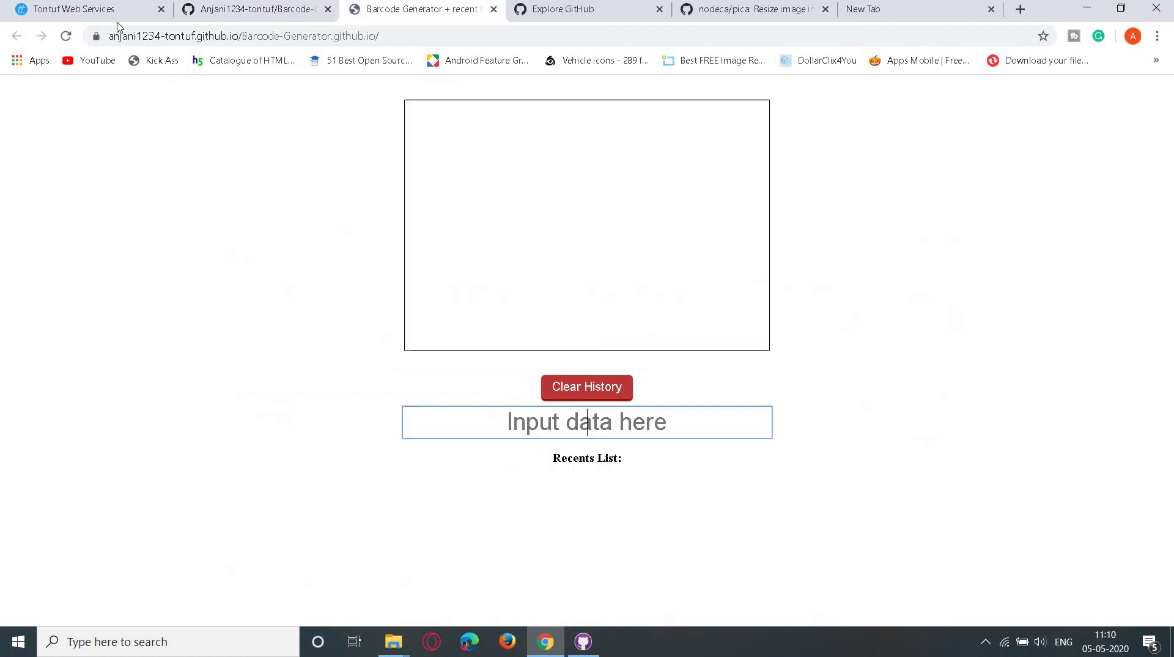
pyautogui.click(66, 35)
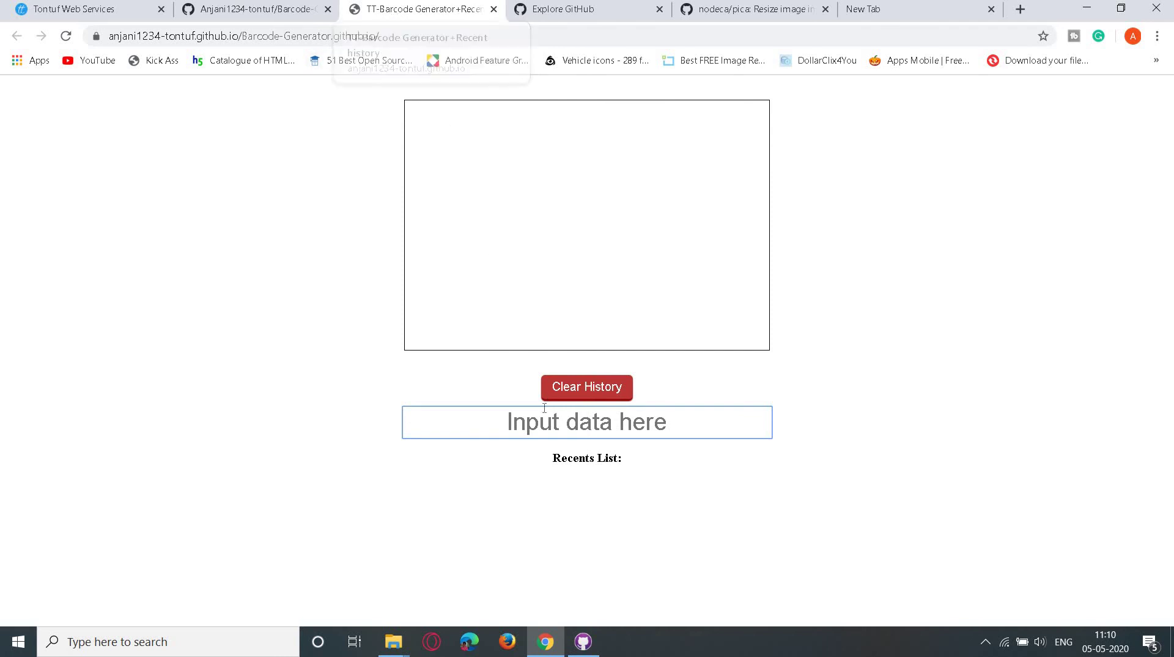
pyautogui.write('A')
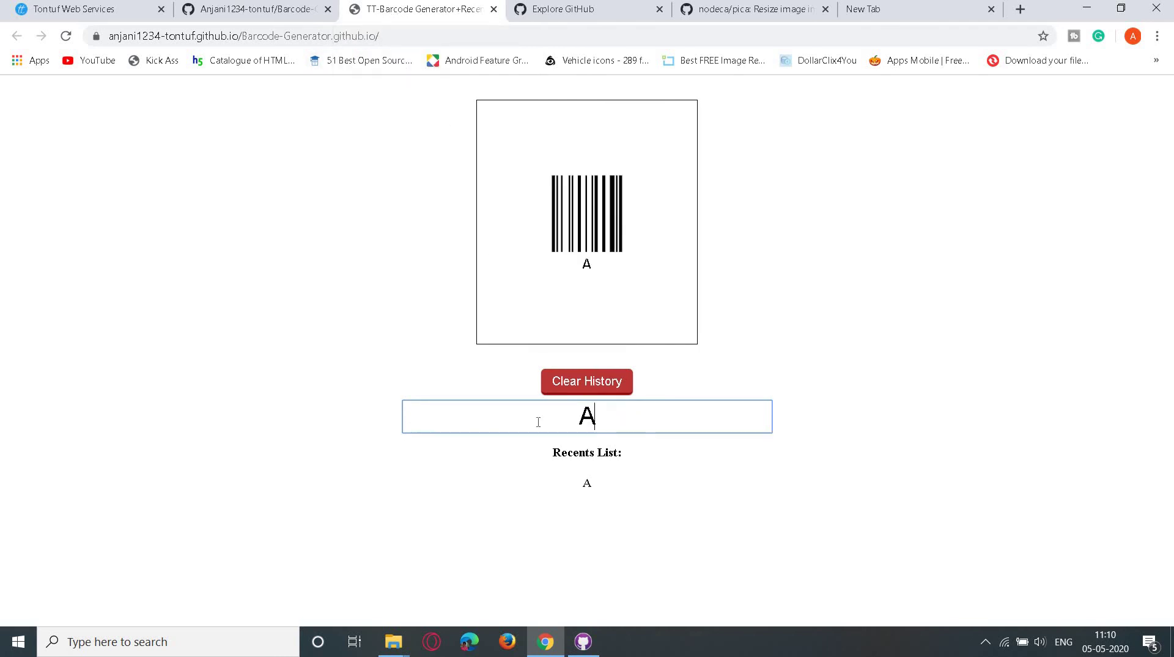
pyautogui.write('na')
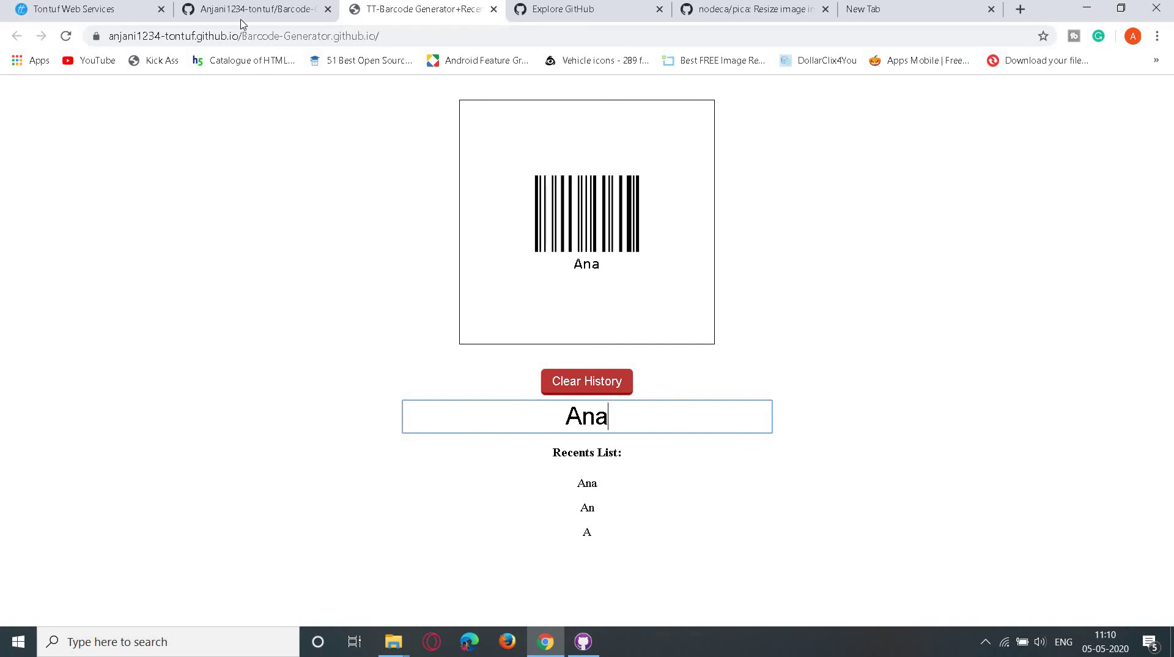
pyautogui.hotkey('ctrl', 'shift', 'Tab')
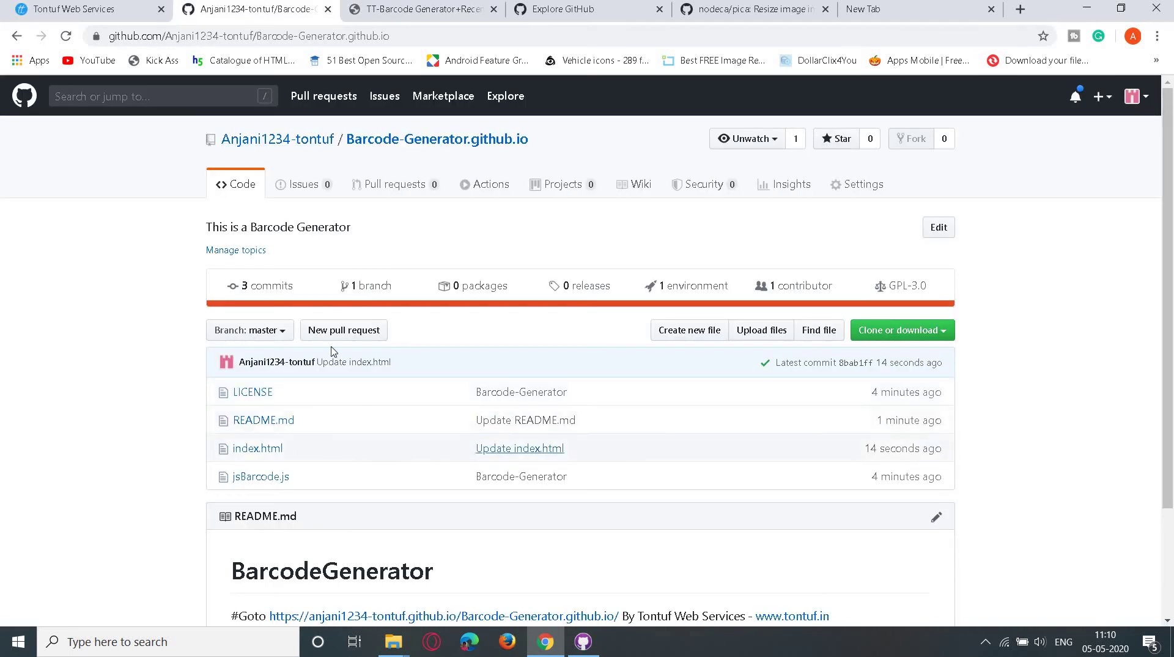
pyautogui.scroll(-3, 500, 390)
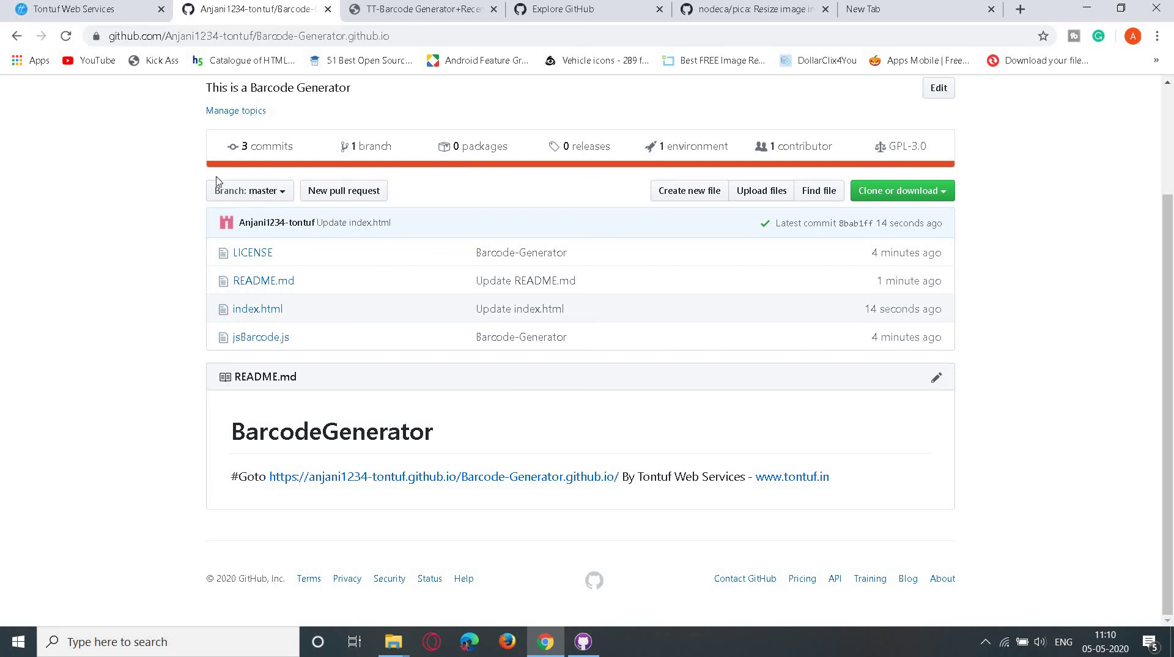
pyautogui.click(558, 19)
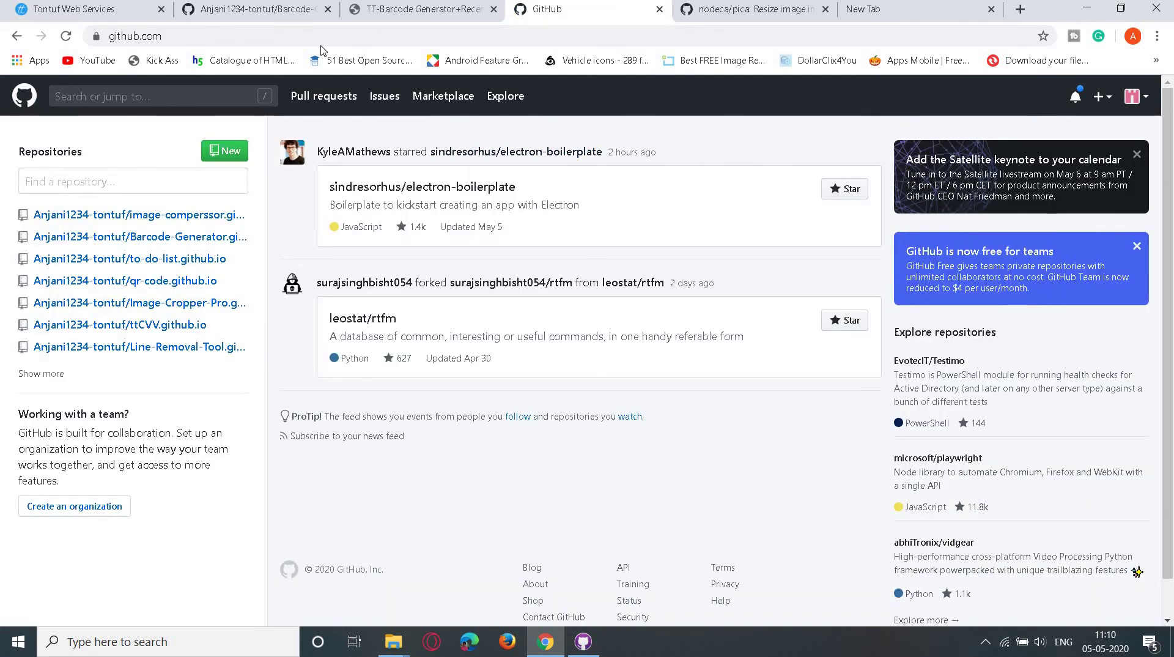
# - Switch to the live TT-Barcode Generator tab and type a longer name into the input box
pyautogui.click(263, 14)
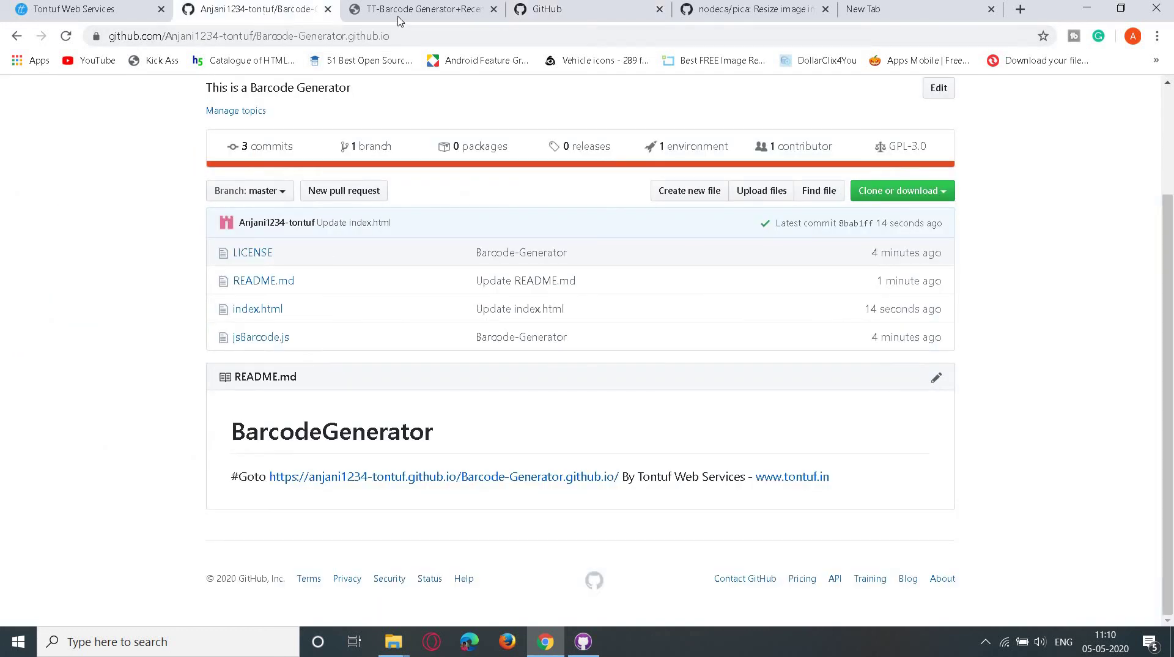
pyautogui.click(399, 20)
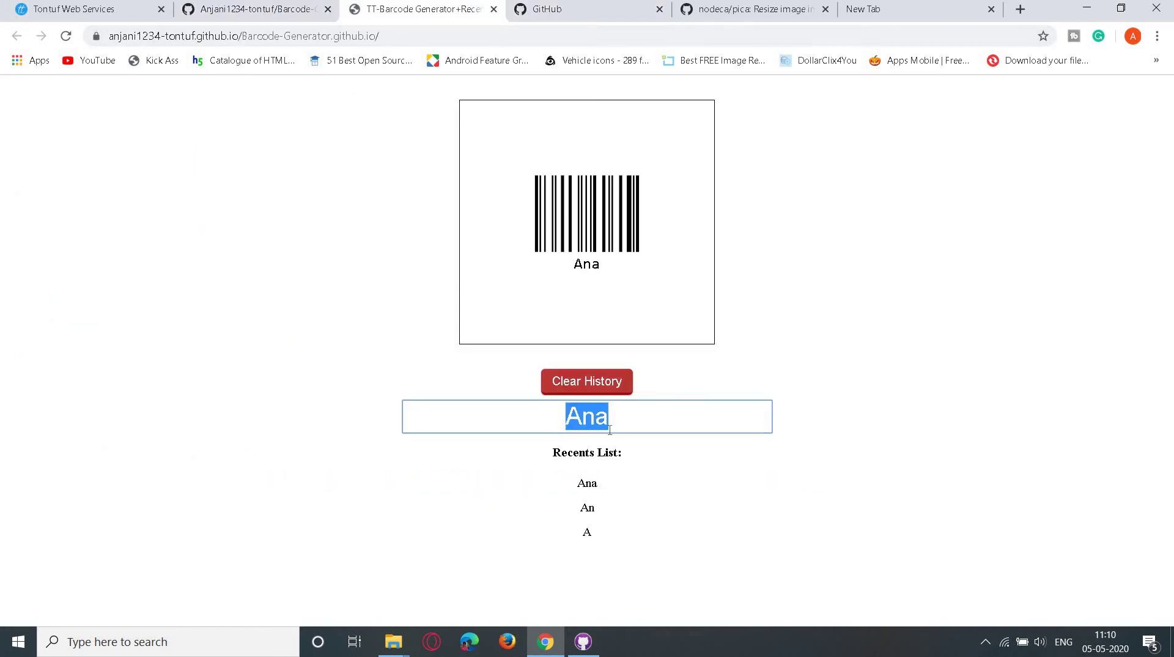
pyautogui.write('An')
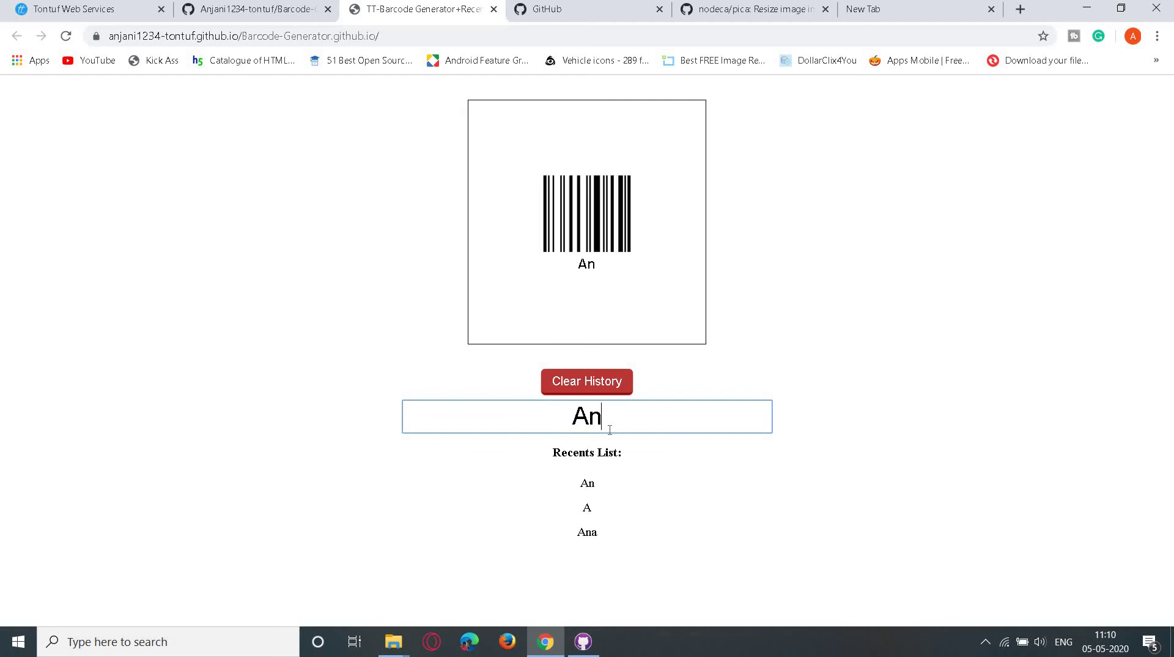
pyautogui.write('jani')
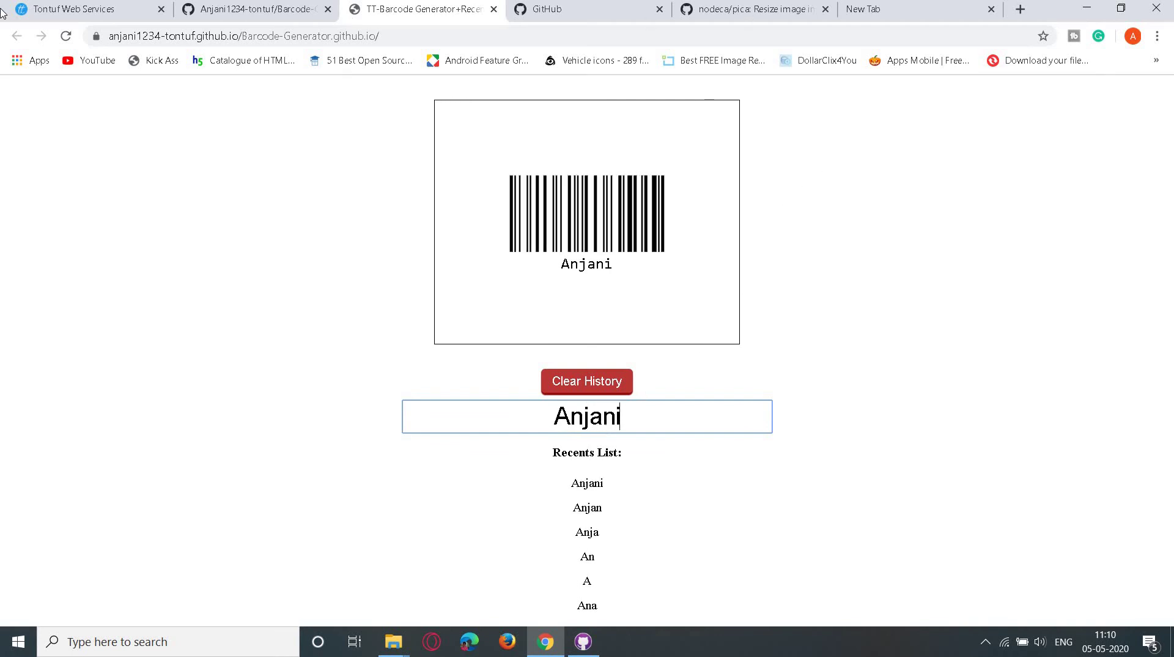
# - Switch to the Tontuf Web Services tab and scroll through its homepage and back to the top
pyautogui.click(43, 14)
pyautogui.scroll(-5, 422, 355)
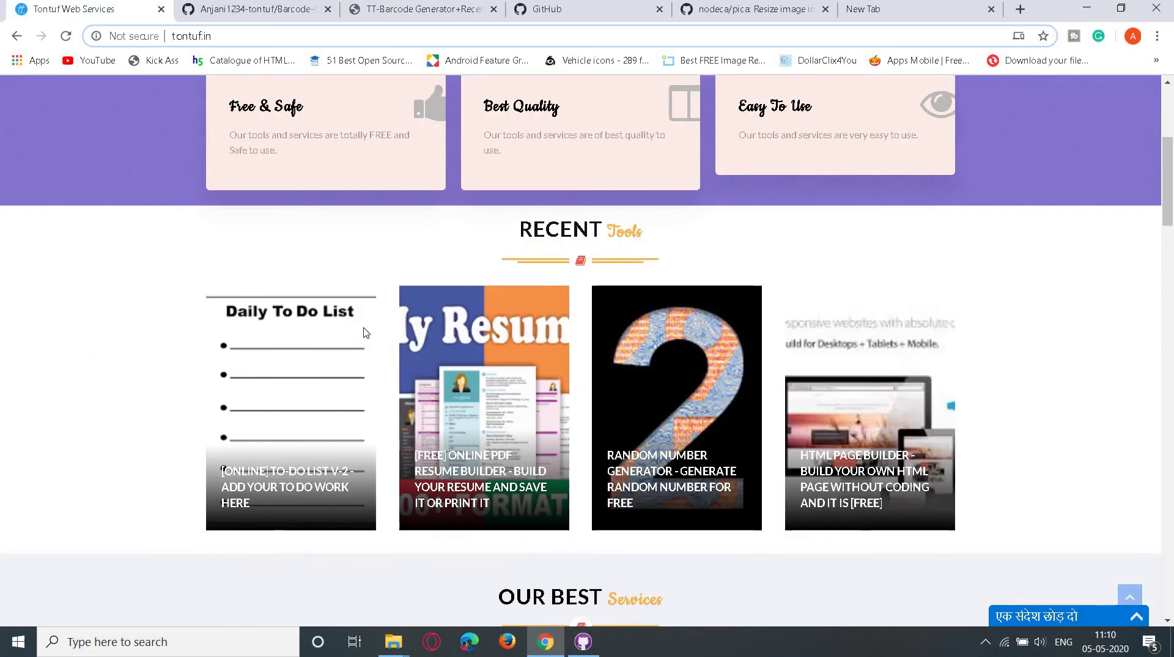
pyautogui.scroll(-5, 351, 336)
pyautogui.scroll(-5, 337, 348)
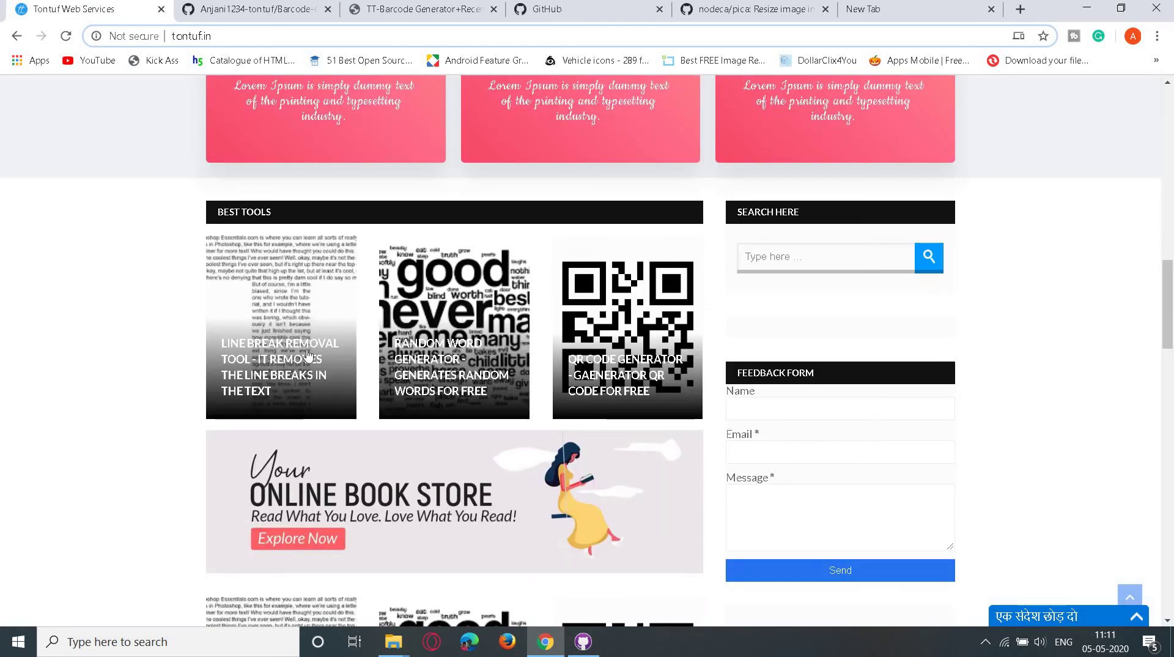
pyautogui.scroll(1, 345, 304)
pyautogui.scroll(5, 367, 282)
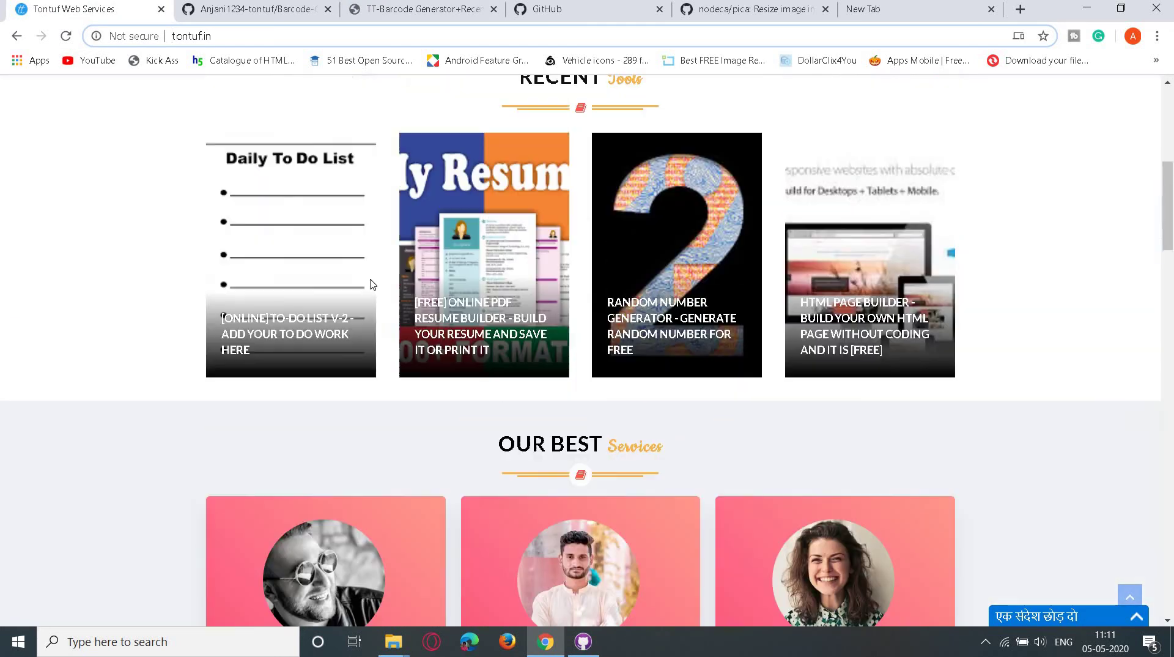
pyautogui.scroll(5, 343, 214)
pyautogui.scroll(3, 343, 215)
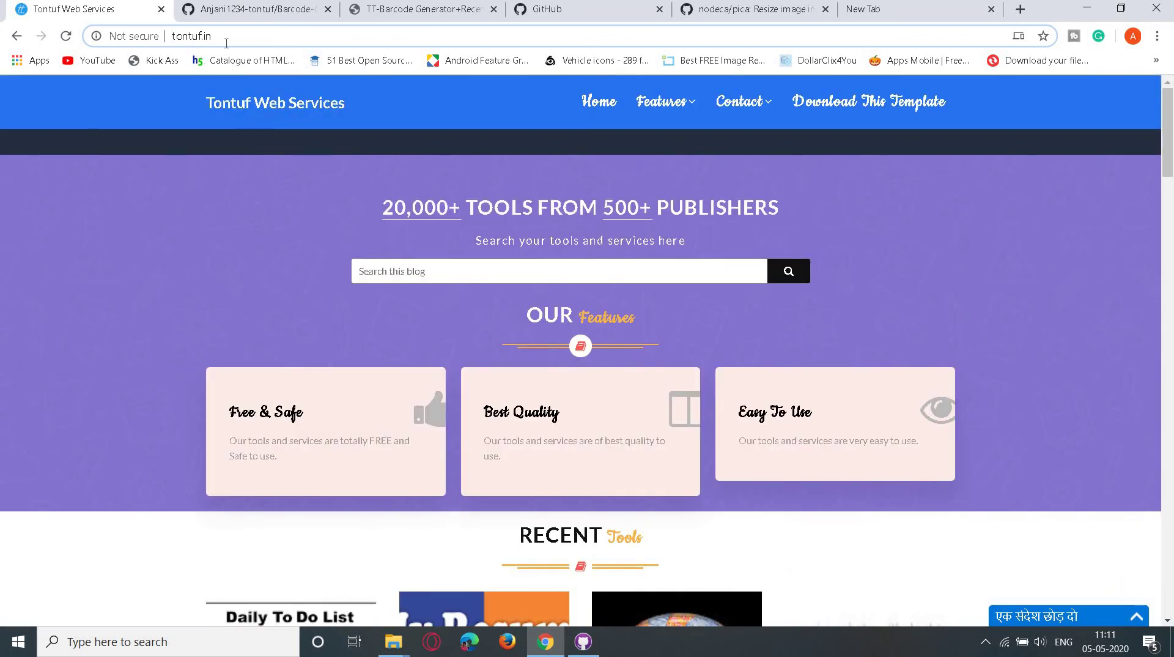
pyautogui.click(277, 38)
pyautogui.scroll(-3, 578, 294)
pyautogui.scroll(3, 579, 294)
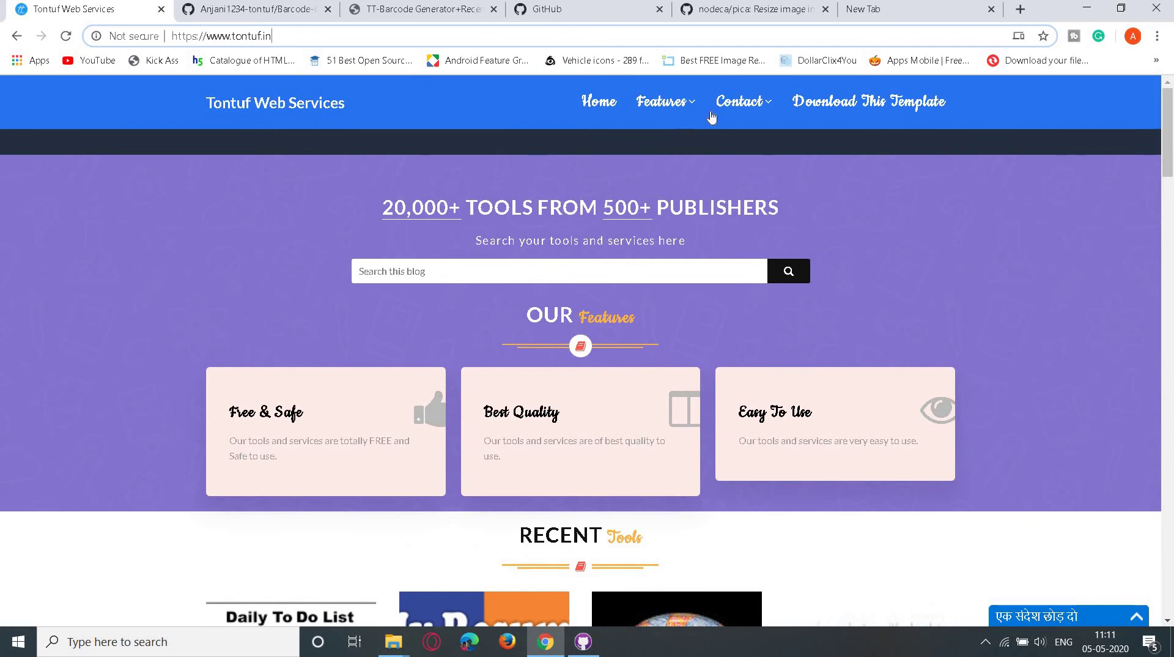
pyautogui.scroll(-8, 492, 364)
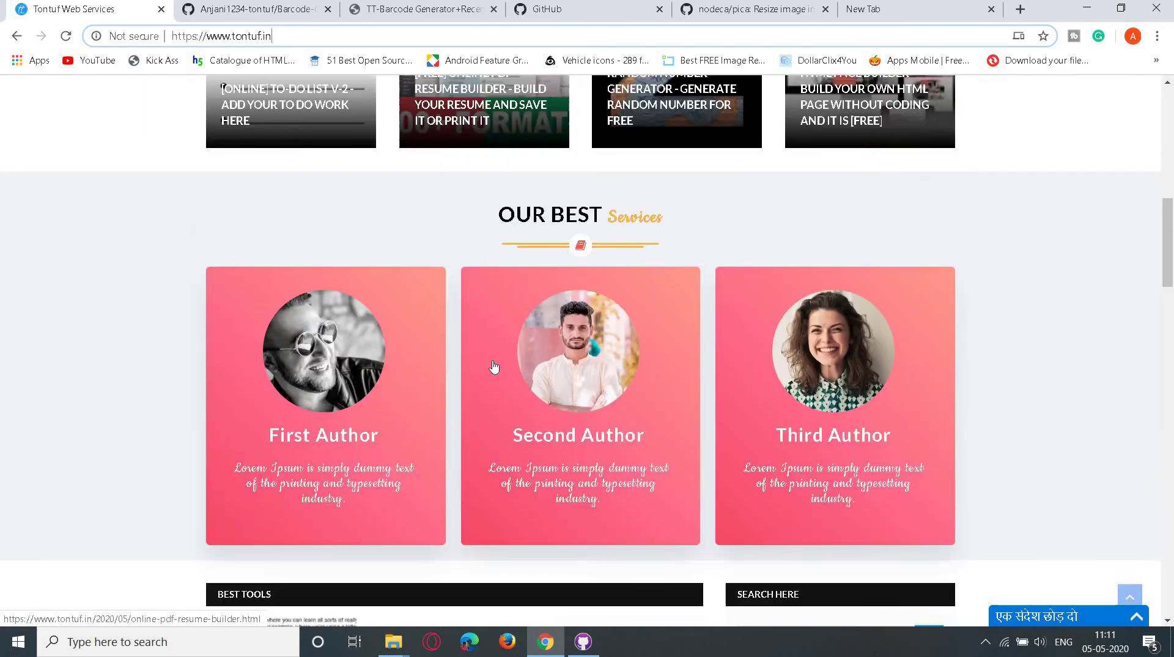
pyautogui.scroll(-6, 493, 365)
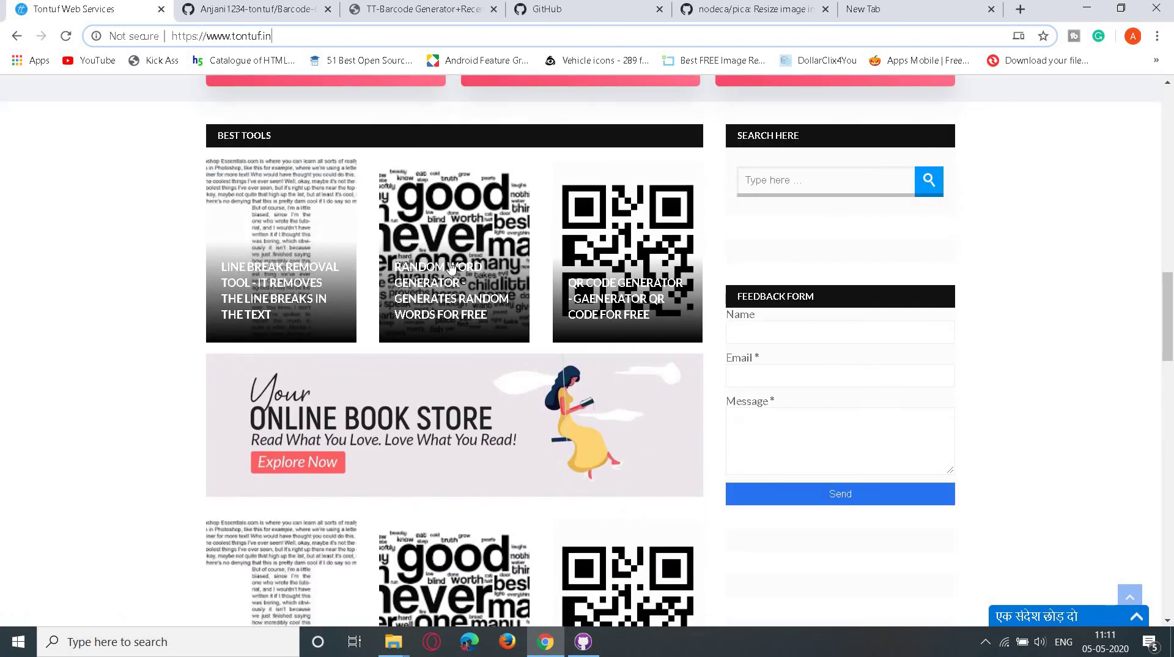
pyautogui.scroll(-4, 672, 293)
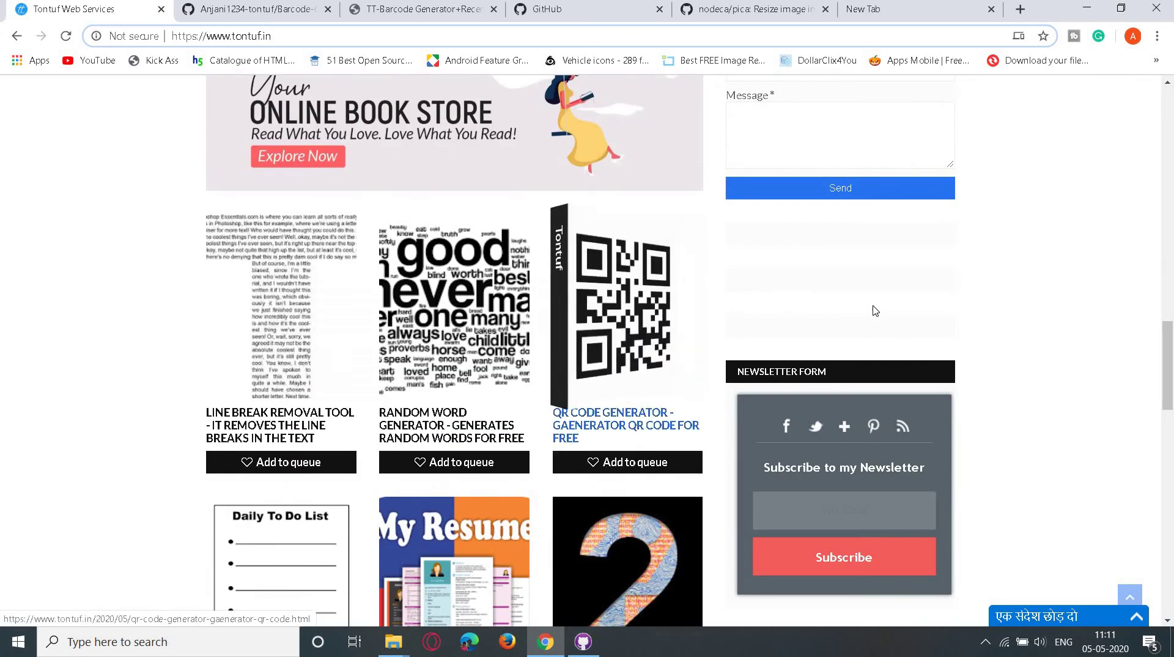